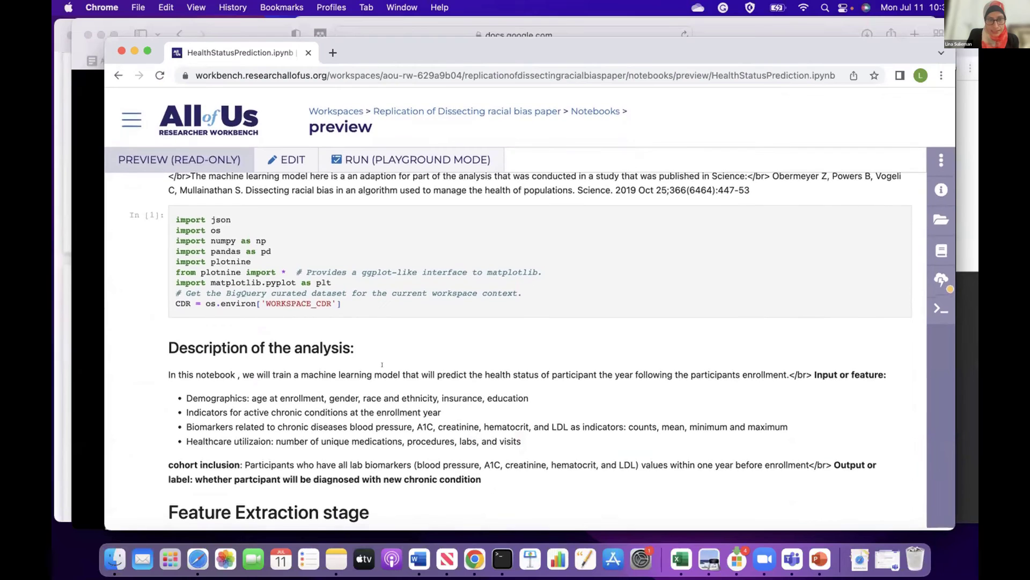
- Review the analysis description, covering the input features, highlighted chronic condition indicators, cohort inclusion and output label
scroll(382, 364, down, 2)
scroll(422, 404, down, 2)
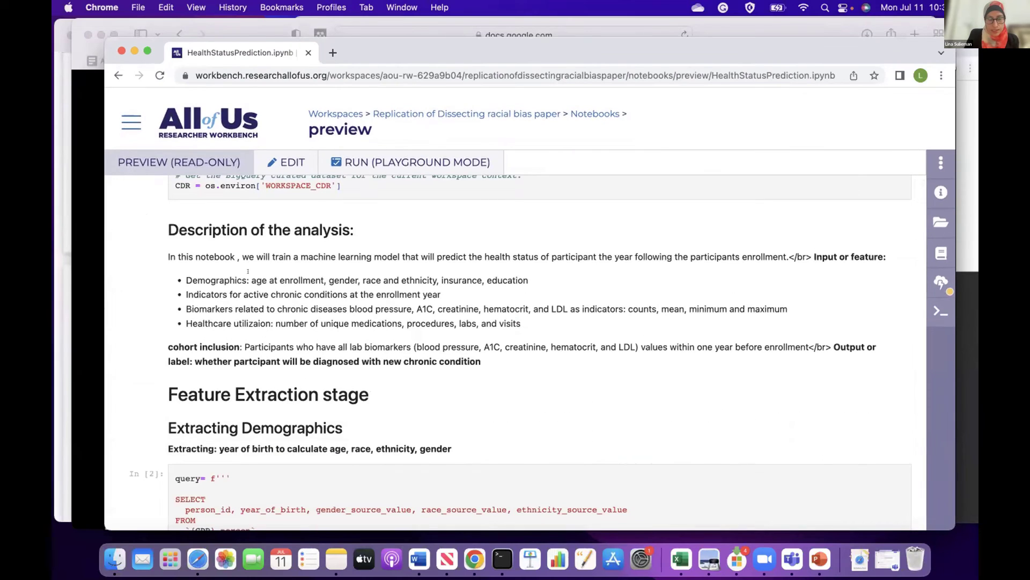
drag(247, 272, 355, 294)
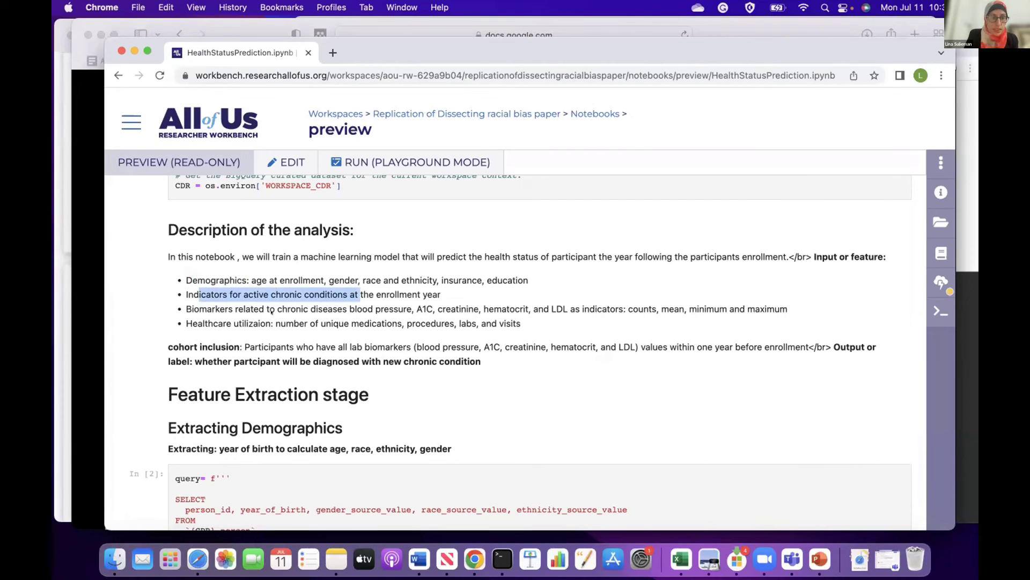
scroll(282, 305, down, 2)
click(424, 262)
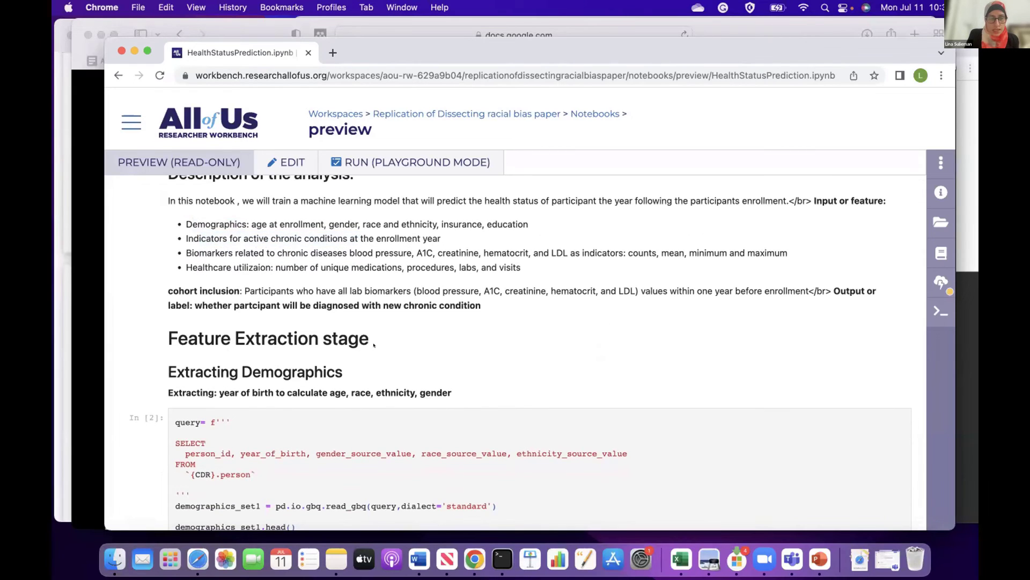
- Examine the Extracting Demographics queries for birth year, gender, race and ethnicity, plus the survey income and education queries
scroll(373, 345, down, 3)
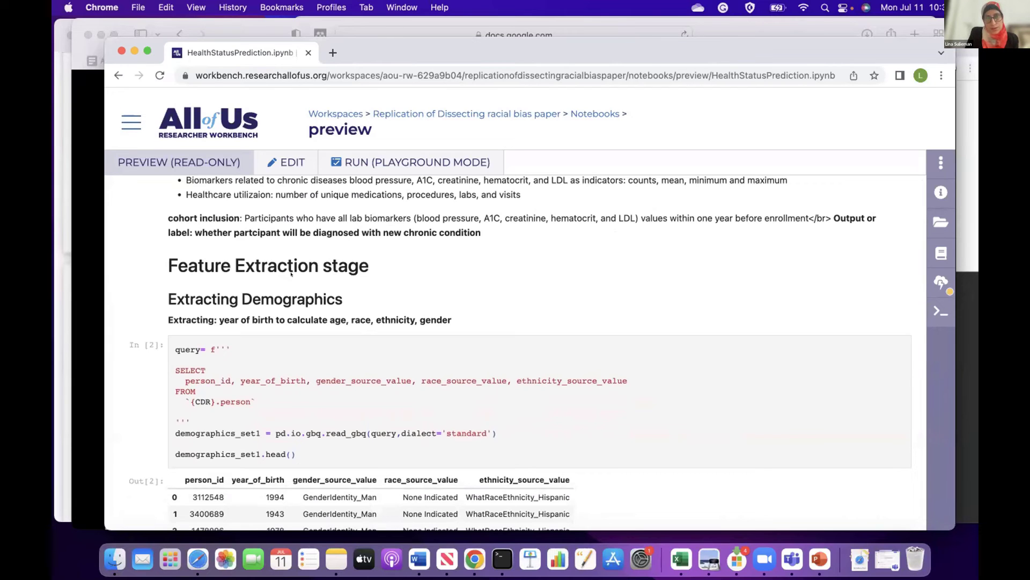
scroll(324, 294, down, 3)
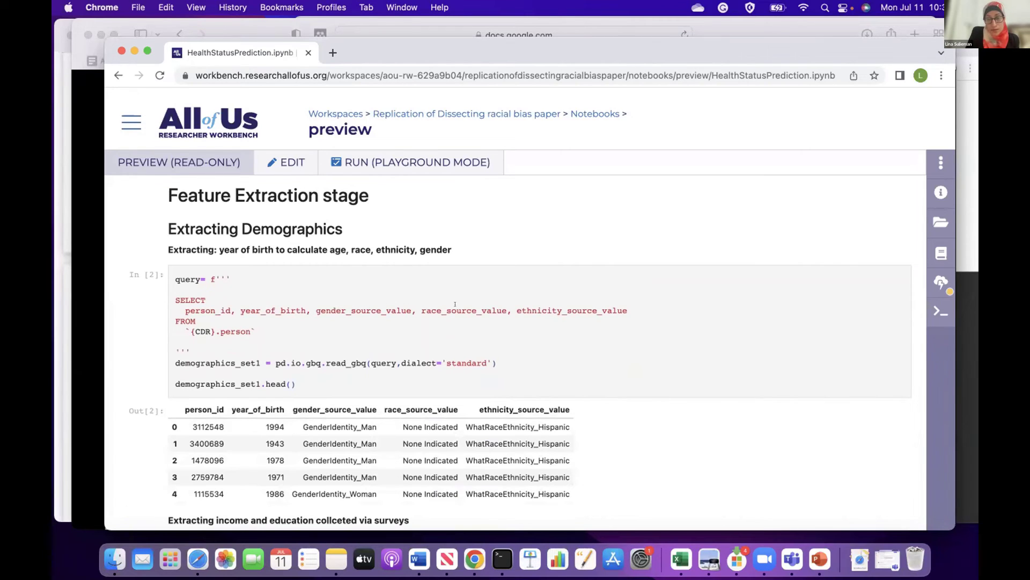
scroll(579, 311, down, 3)
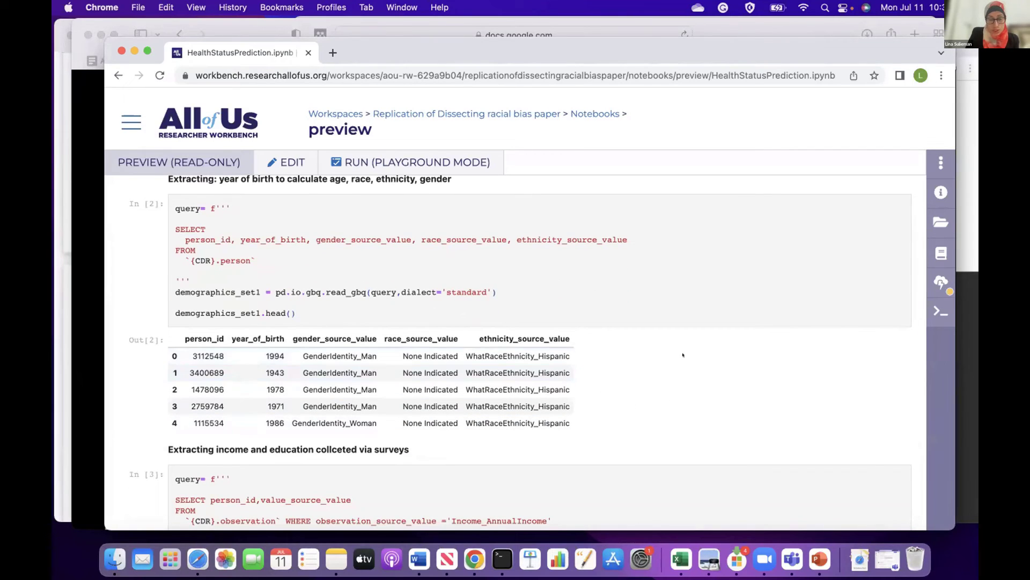
scroll(610, 432, down, 10)
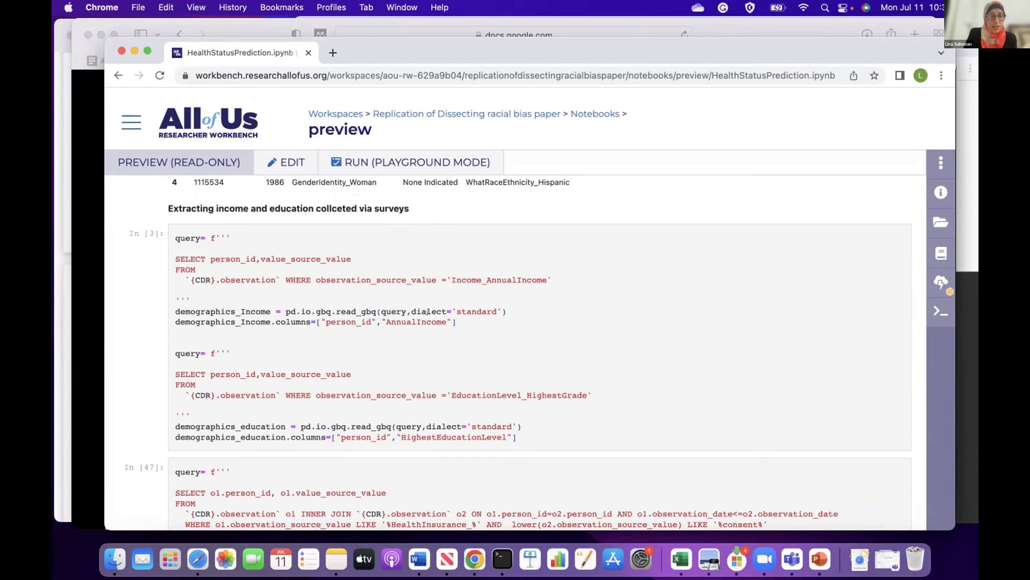
scroll(487, 334, down, 3)
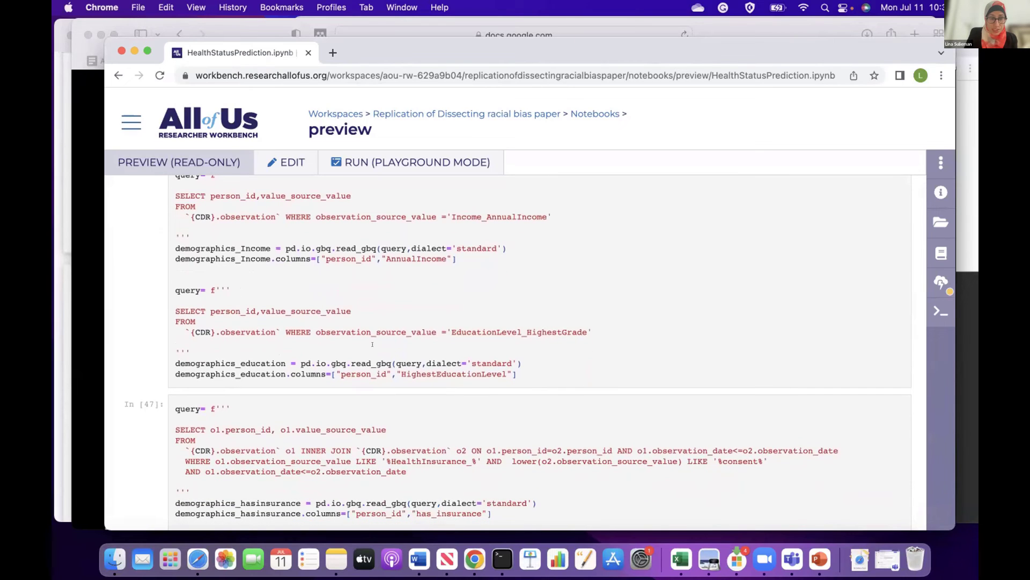
scroll(365, 344, down, 3)
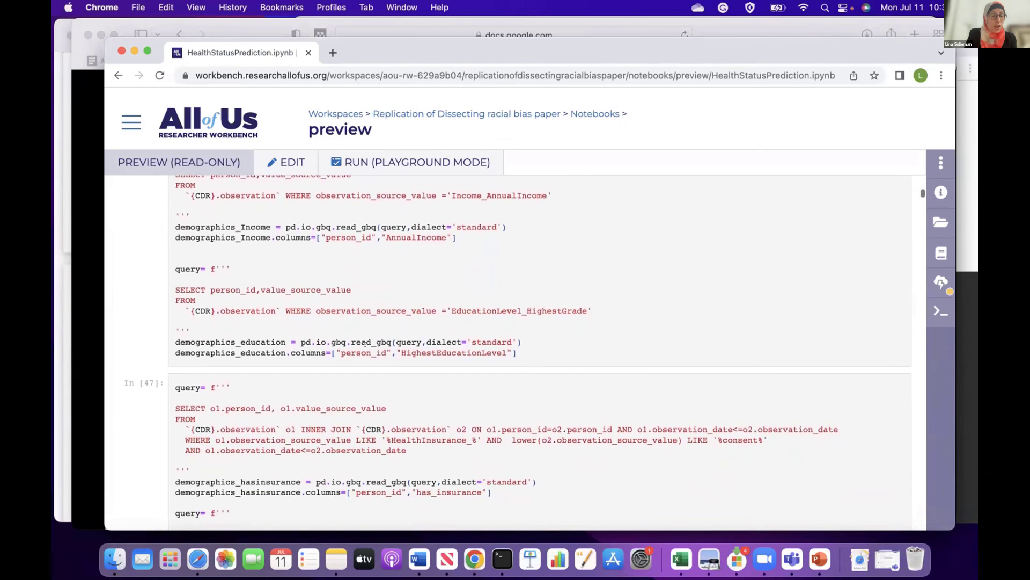
- Examine the health insurance and insurance type queries together with the resulting insurance type table
scroll(365, 344, down, 5)
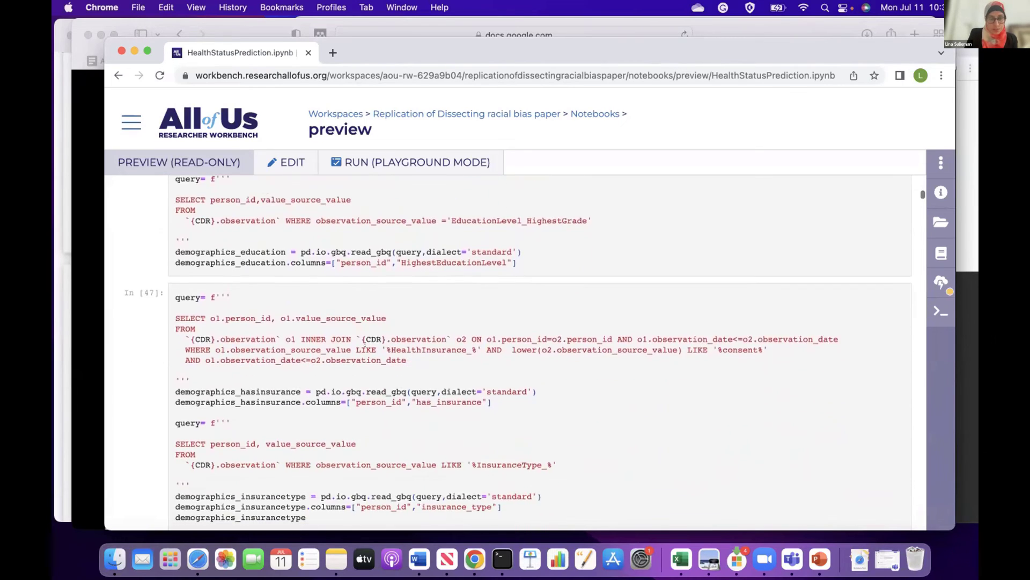
scroll(365, 344, down, 2)
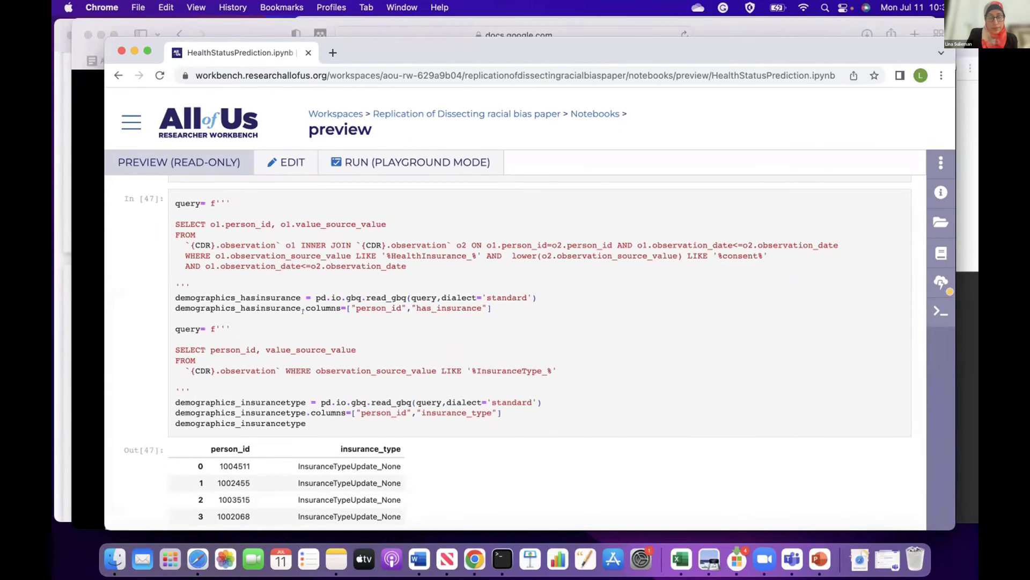
scroll(303, 311, down, 5)
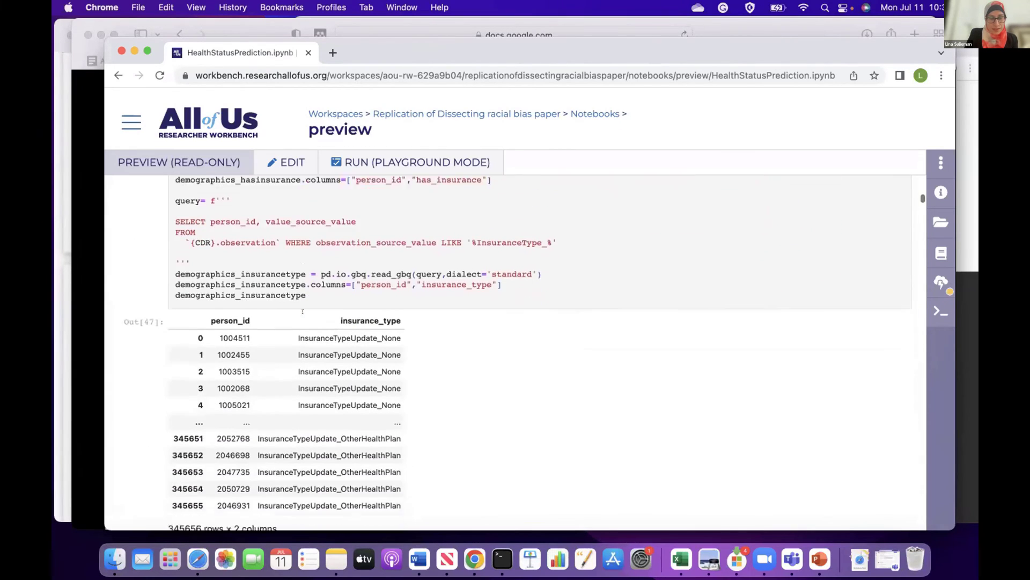
scroll(303, 313, down, 3)
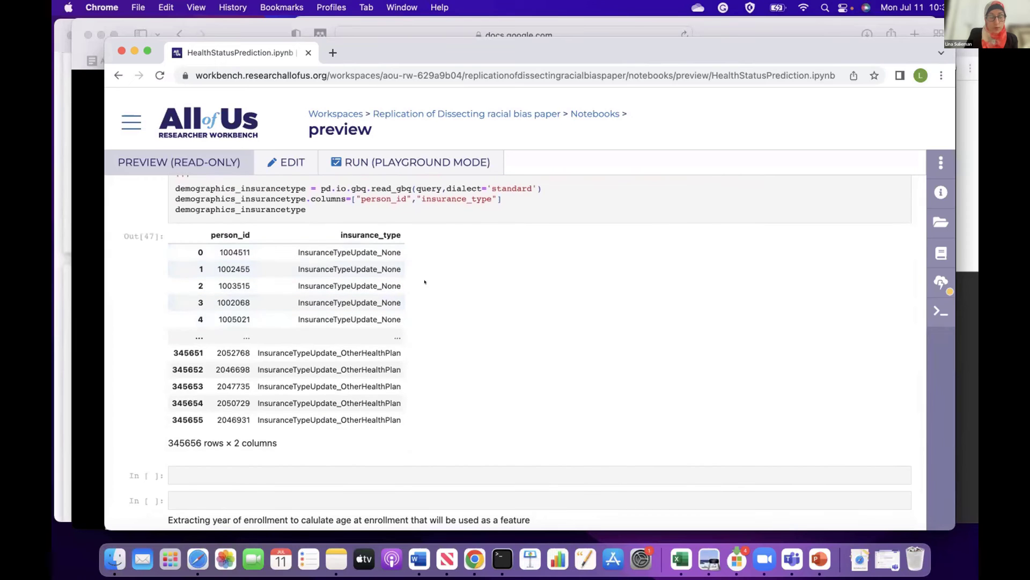
- Examine the enrollment year extraction, highlighting its description, then the age at enrollment calculation and the merging of the demographic tables
scroll(465, 325, down, 3)
scroll(464, 326, down, 8)
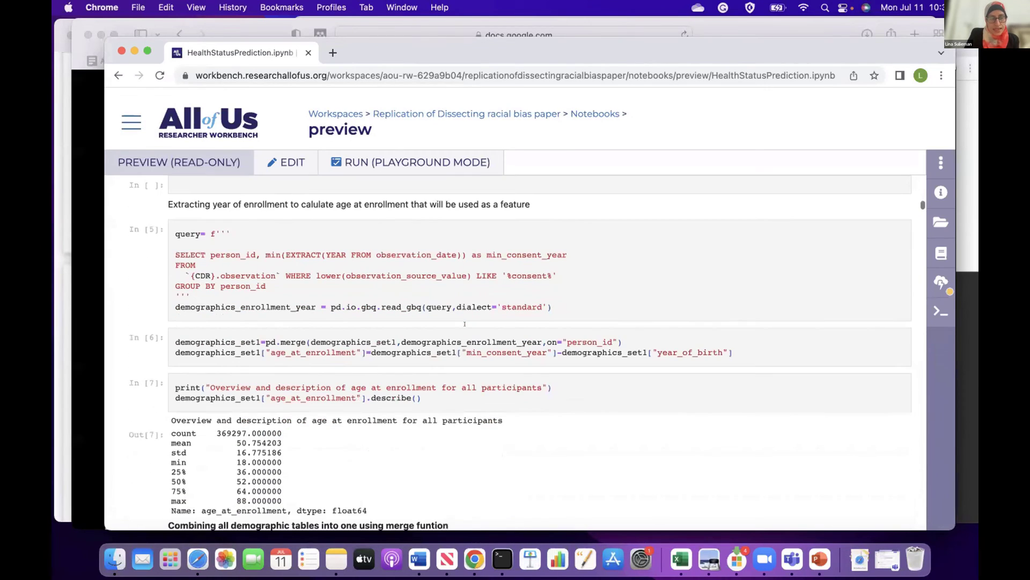
drag(205, 203, 477, 209)
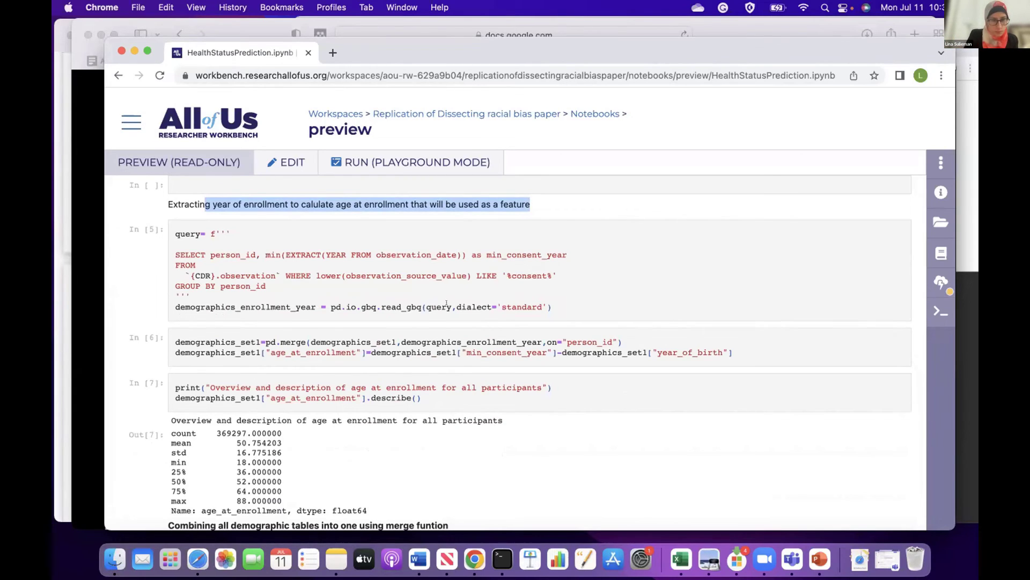
scroll(447, 303, down, 5)
scroll(447, 302, down, 6)
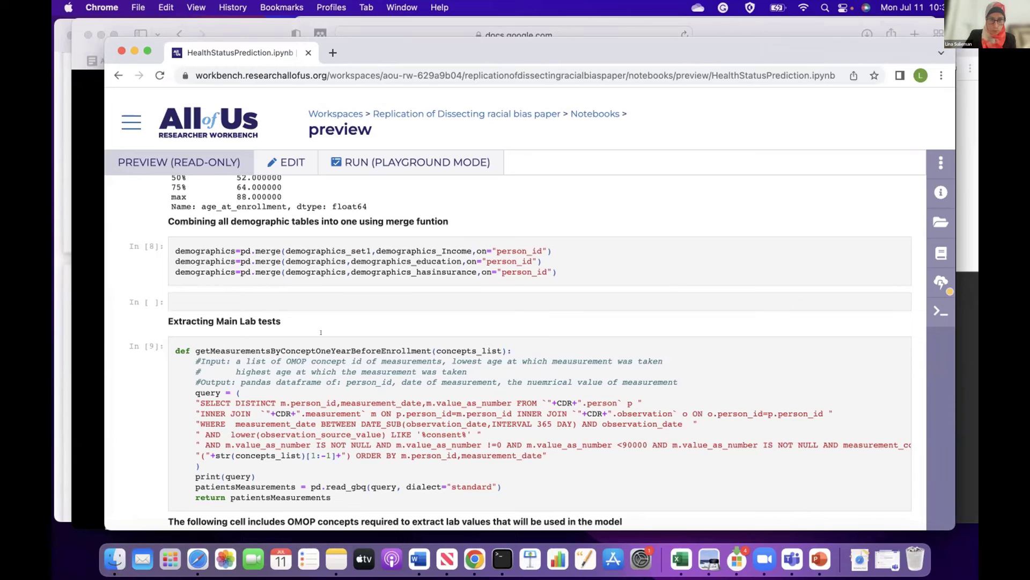
- Examine the getMeasurementsByConceptOneYearBeforeEnrollment function under Extracting Main Lab tests, highlighting its concepts_list parameter
scroll(331, 346, down, 2)
scroll(331, 346, down, 2)
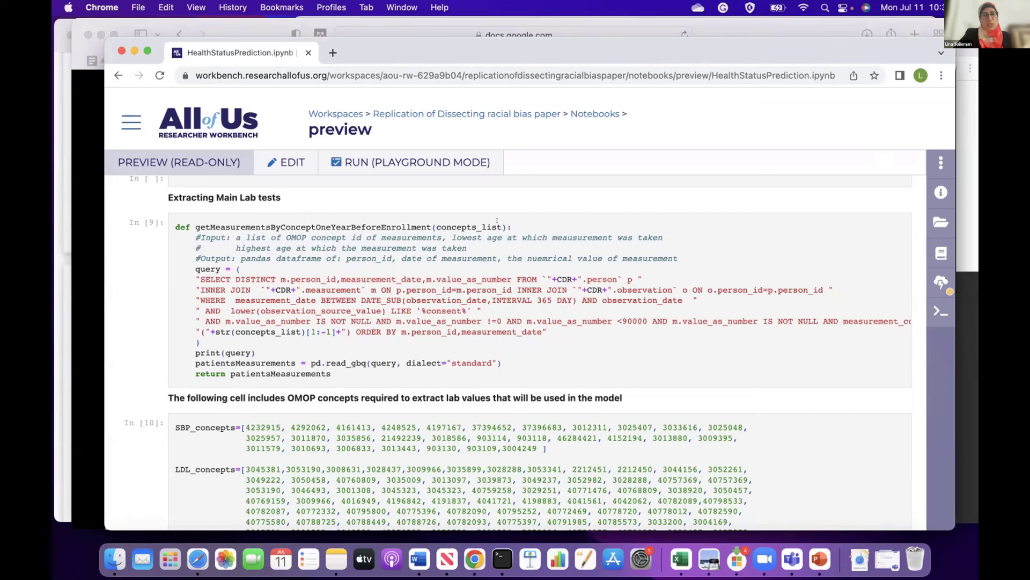
double_click(476, 222)
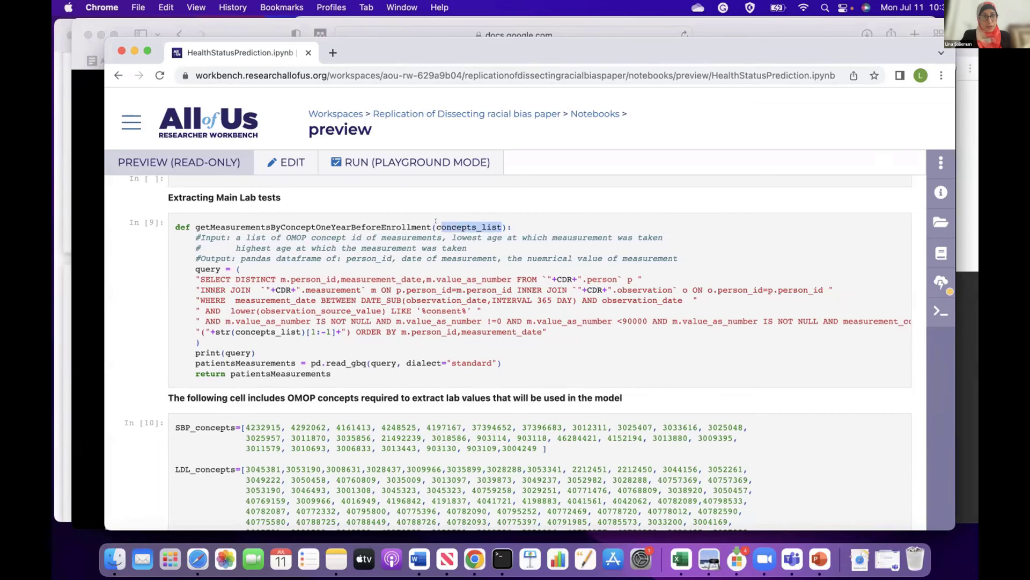
scroll(405, 332, down, 2)
scroll(405, 331, up, 1)
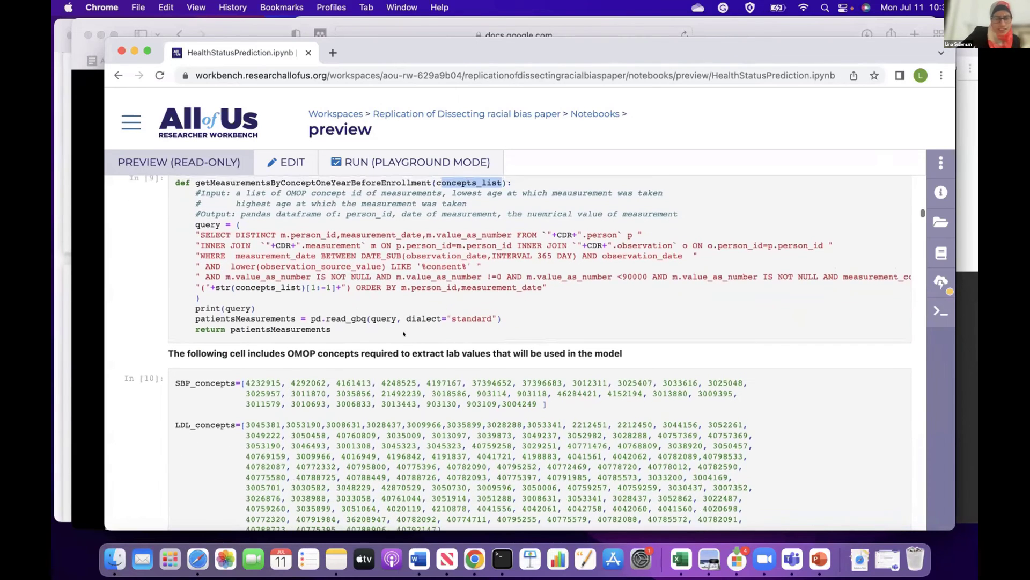
- Review the OMOP concept lists for the lab values, highlighting the SBP, LDL and A1C concept variables in turn
click(176, 377)
drag(176, 377, 359, 378)
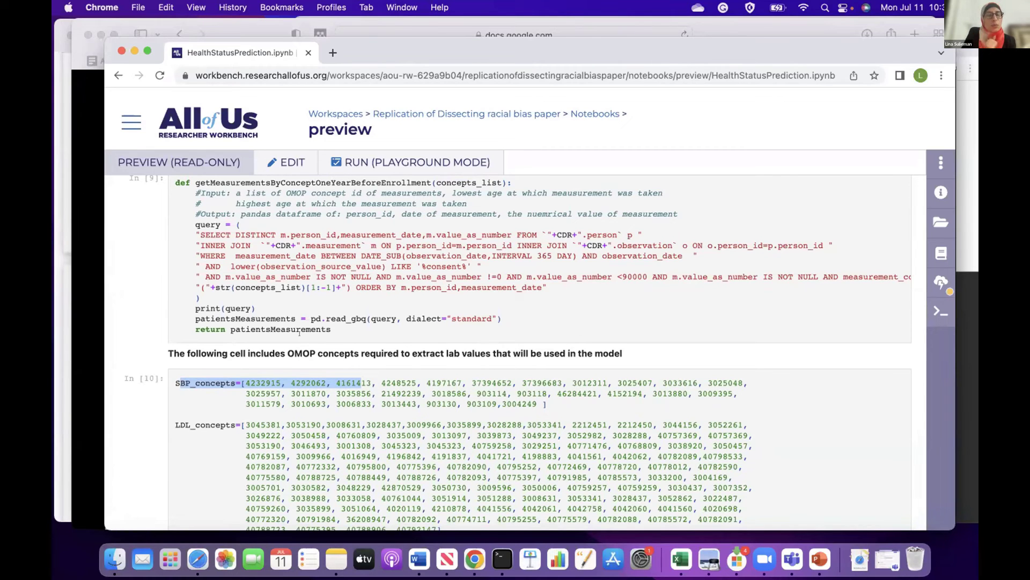
scroll(353, 427, down, 3)
scroll(354, 427, down, 1)
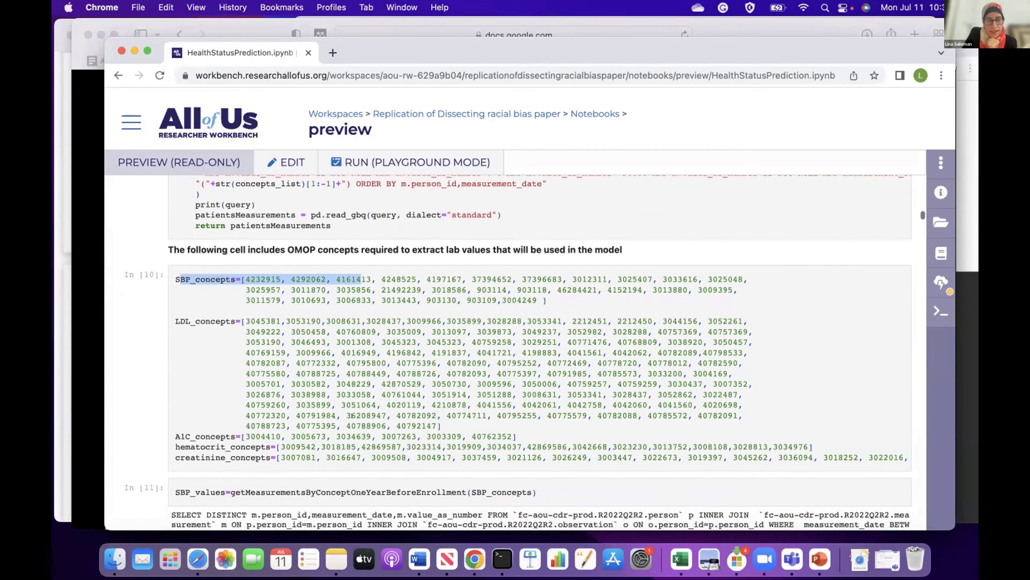
drag(242, 317, 177, 312)
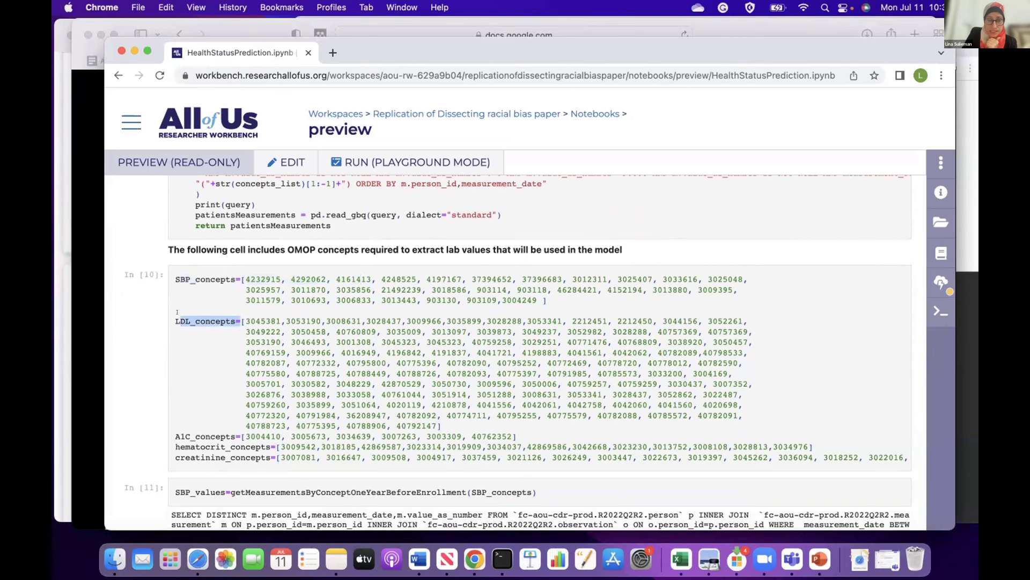
drag(236, 436, 176, 429)
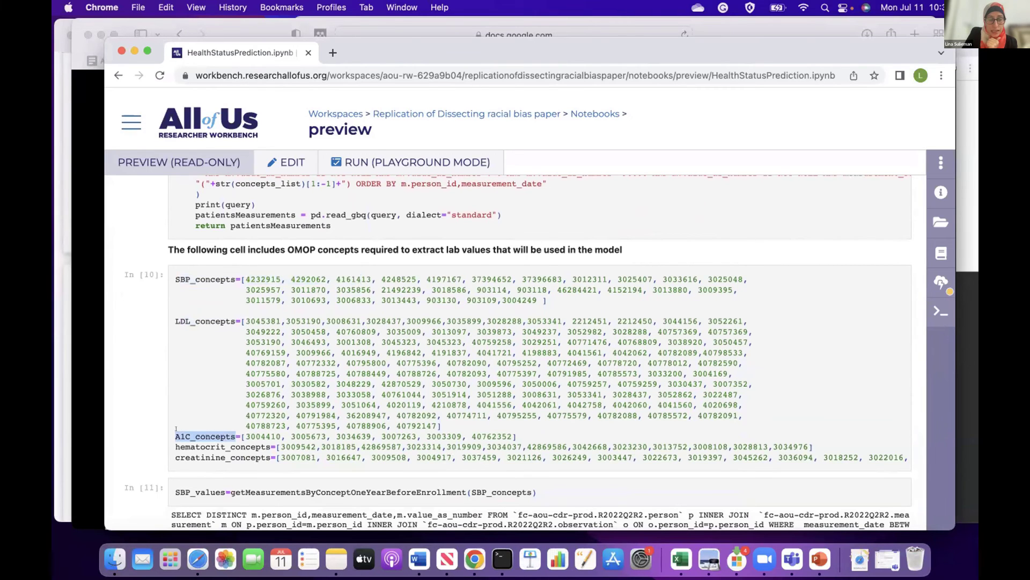
- Look through the measurement extraction cells and printed queries for SBP, LDL, A1C, hematocrit and creatinine
scroll(197, 446, down, 6)
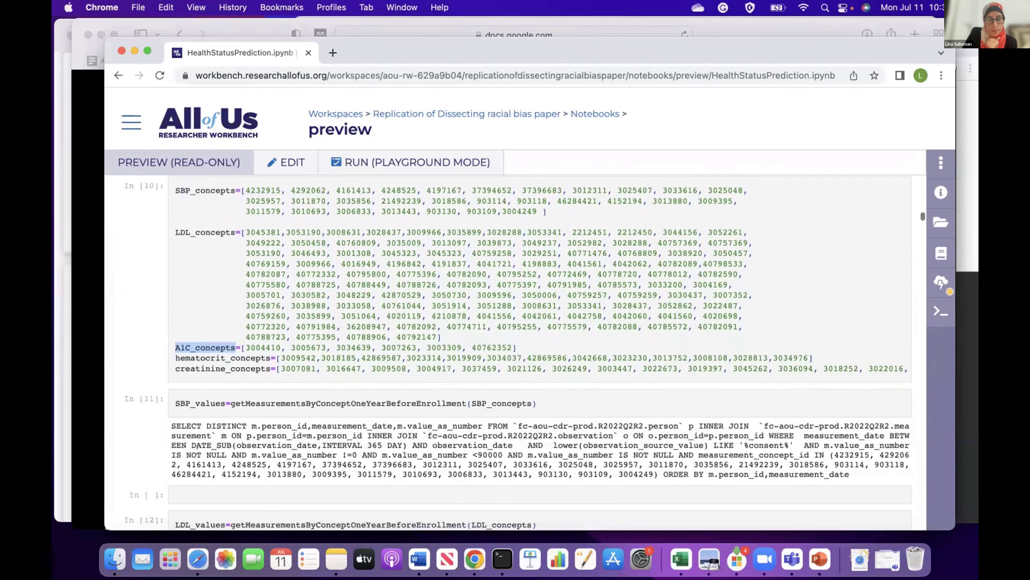
scroll(197, 447, down, 5)
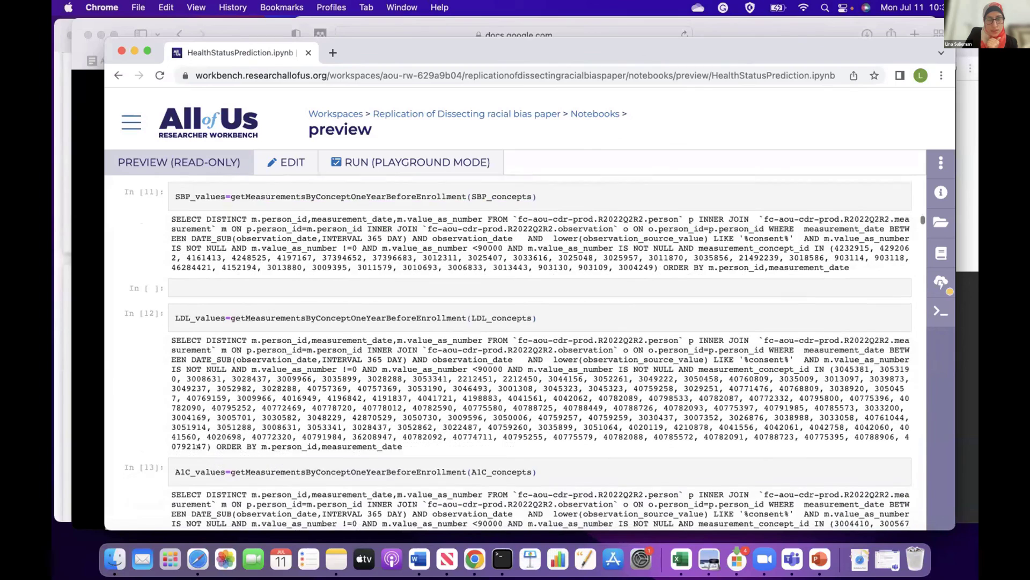
scroll(197, 447, down, 10)
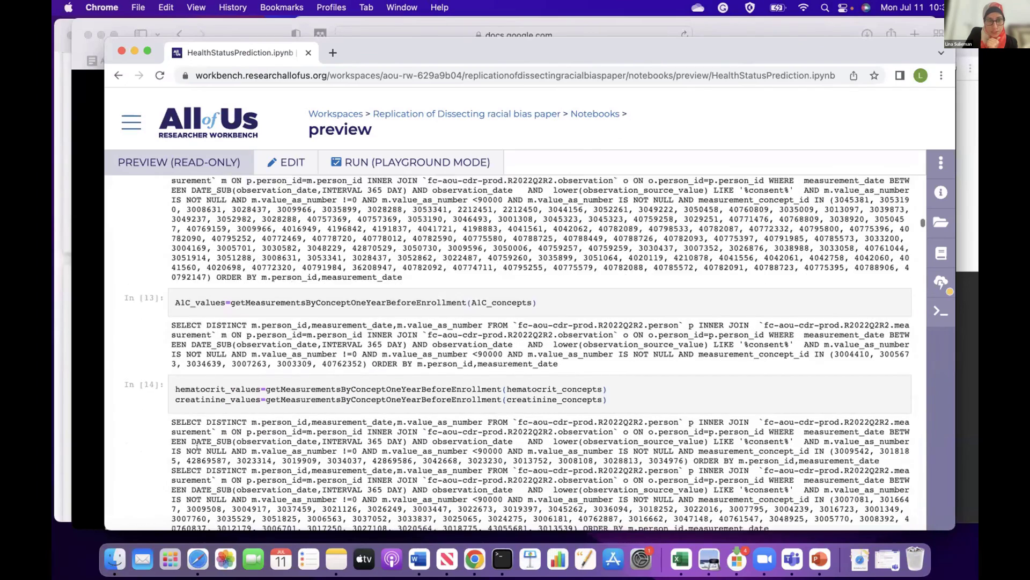
scroll(197, 447, down, 3)
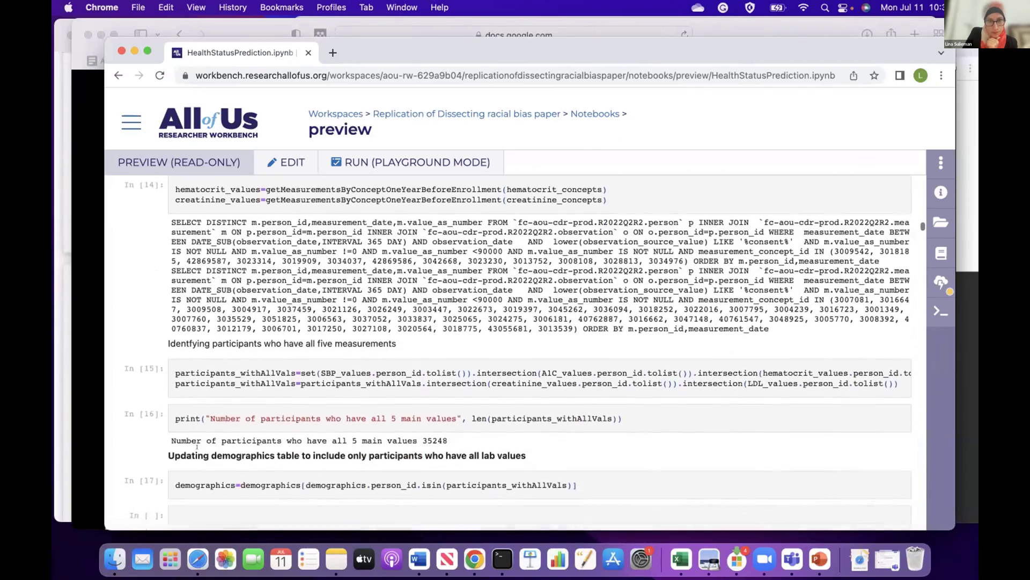
- Examine how participants with all five measurements are identified, highlighting the description, the participants_withAllVals variable and the printed participant count
scroll(196, 446, down, 4)
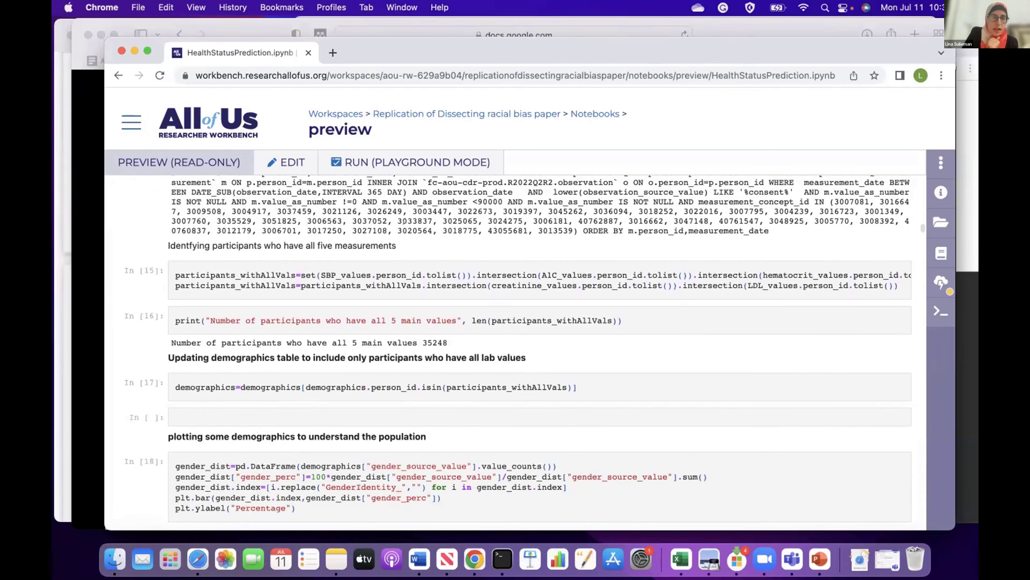
drag(394, 241, 159, 241)
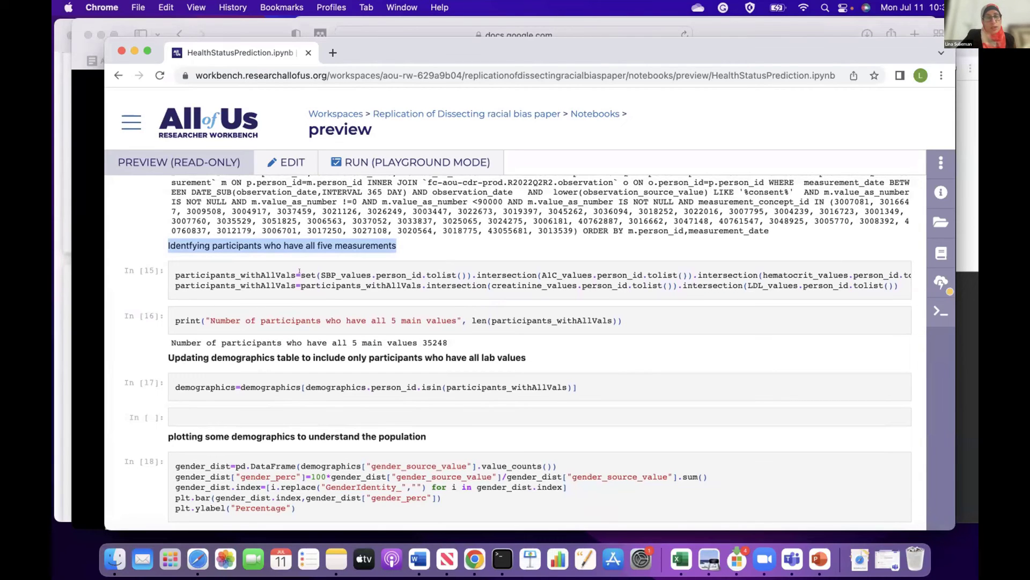
click(293, 272)
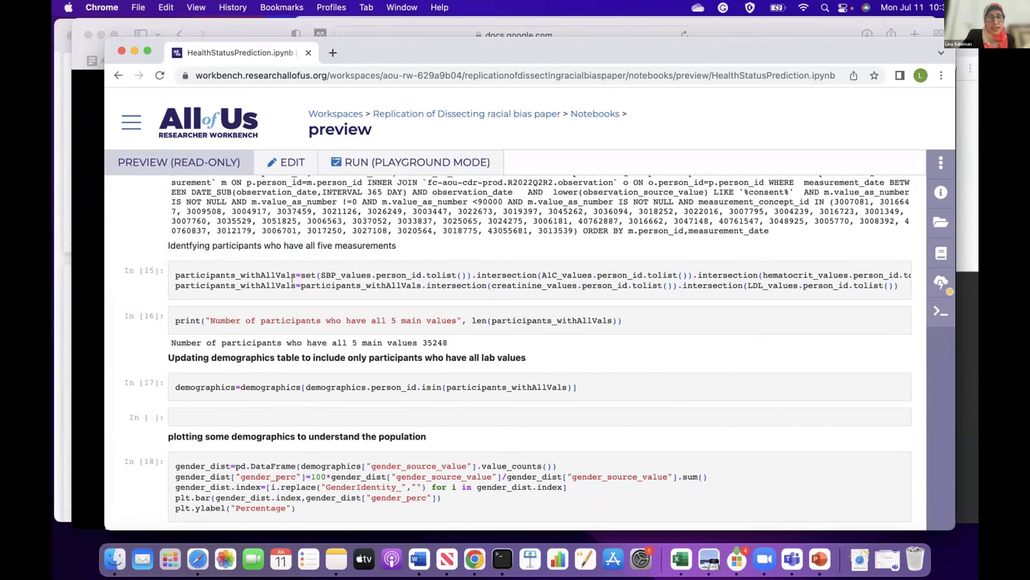
drag(296, 285, 168, 281)
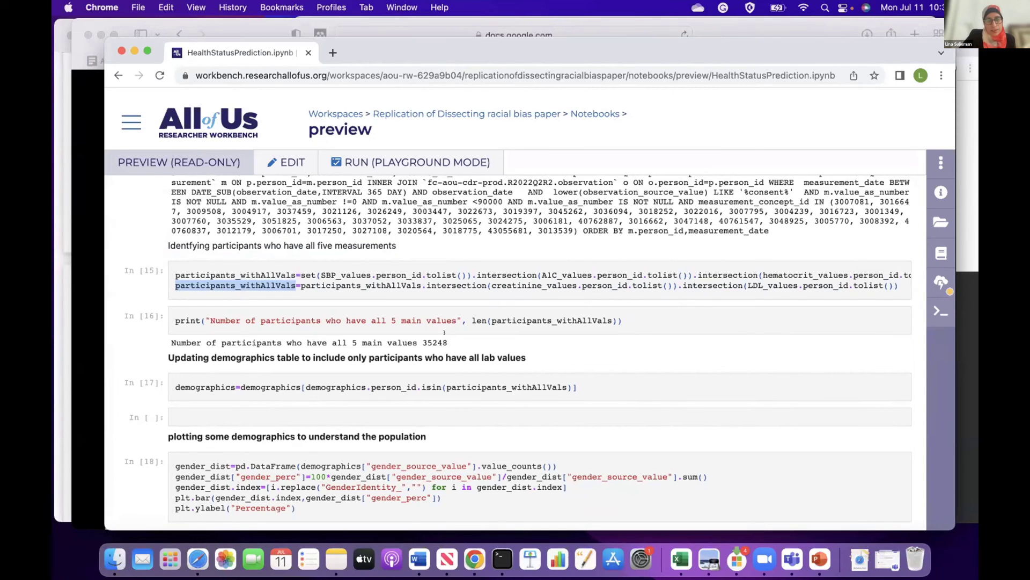
drag(418, 342, 448, 343)
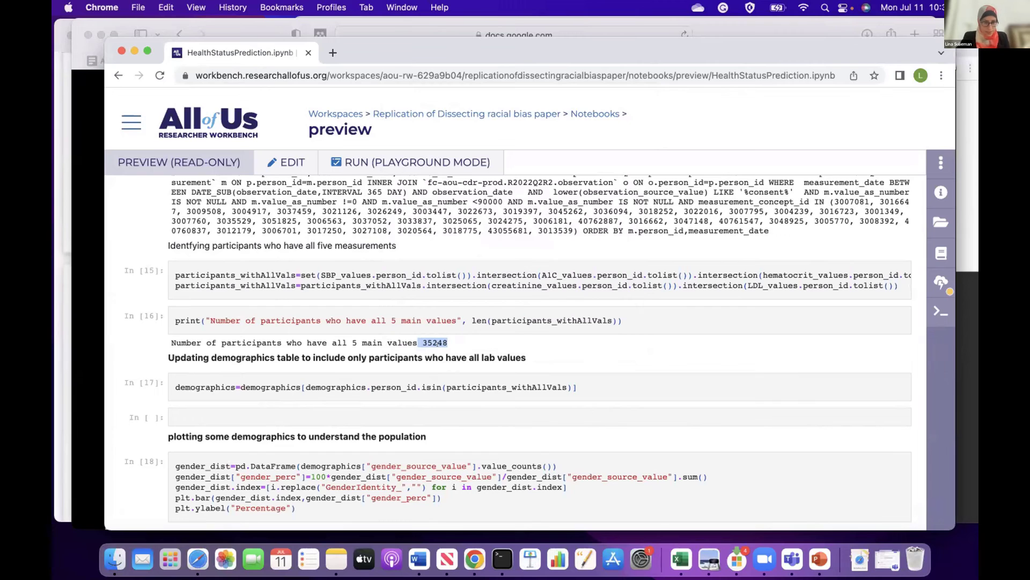
- Review the demographics table update for participants with all lab values and the gender distribution code and bar chart
scroll(437, 396, down, 2)
scroll(437, 396, down, 1)
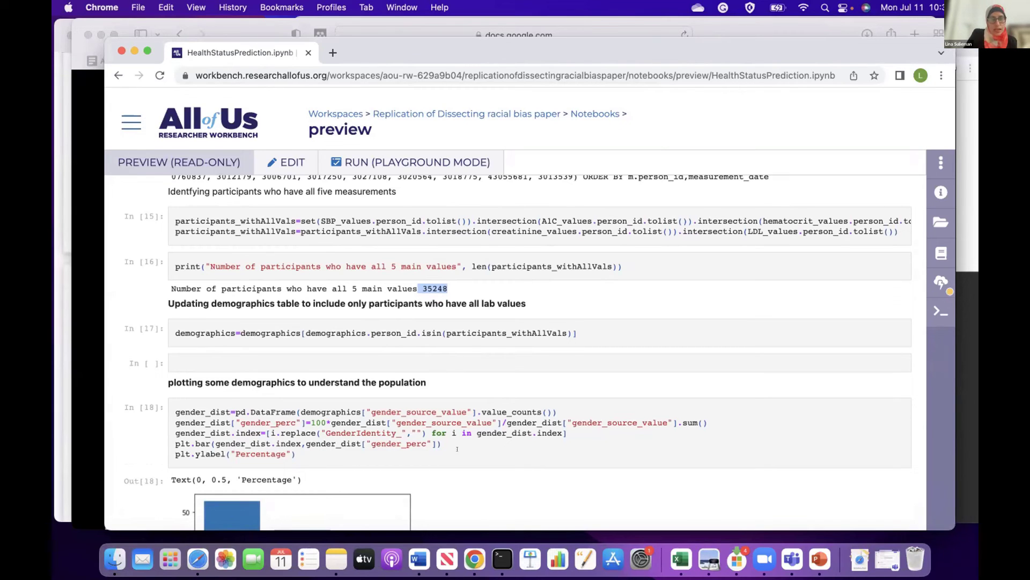
scroll(457, 449, down, 5)
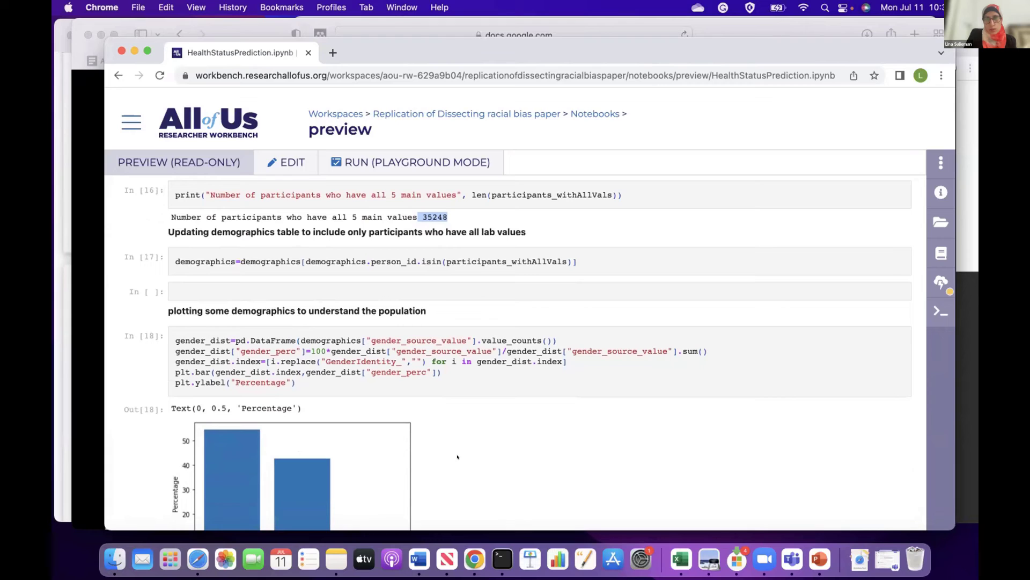
scroll(458, 457, down, 1)
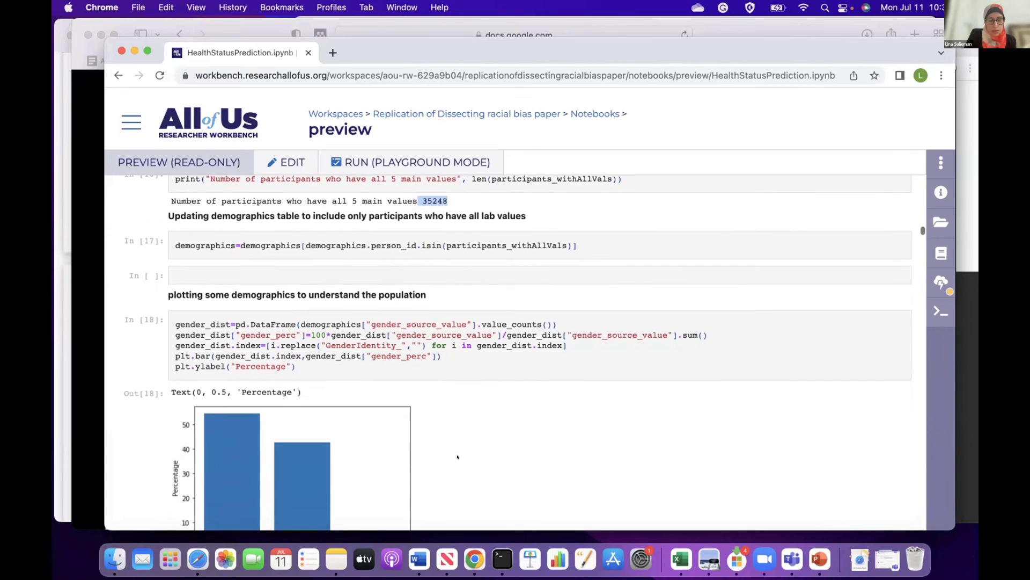
scroll(457, 456, down, 4)
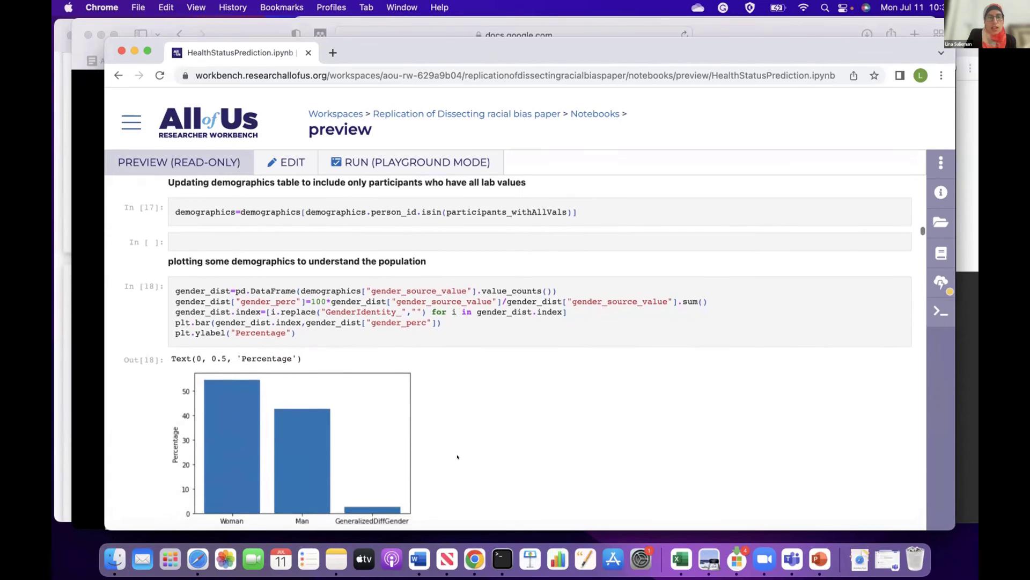
scroll(458, 457, up, 1)
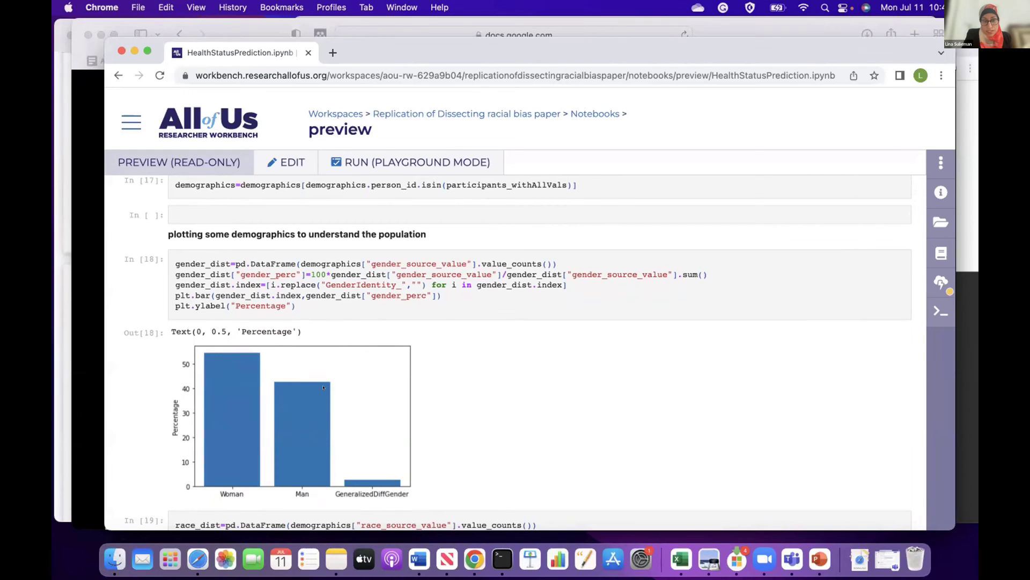
scroll(487, 405, down, 5)
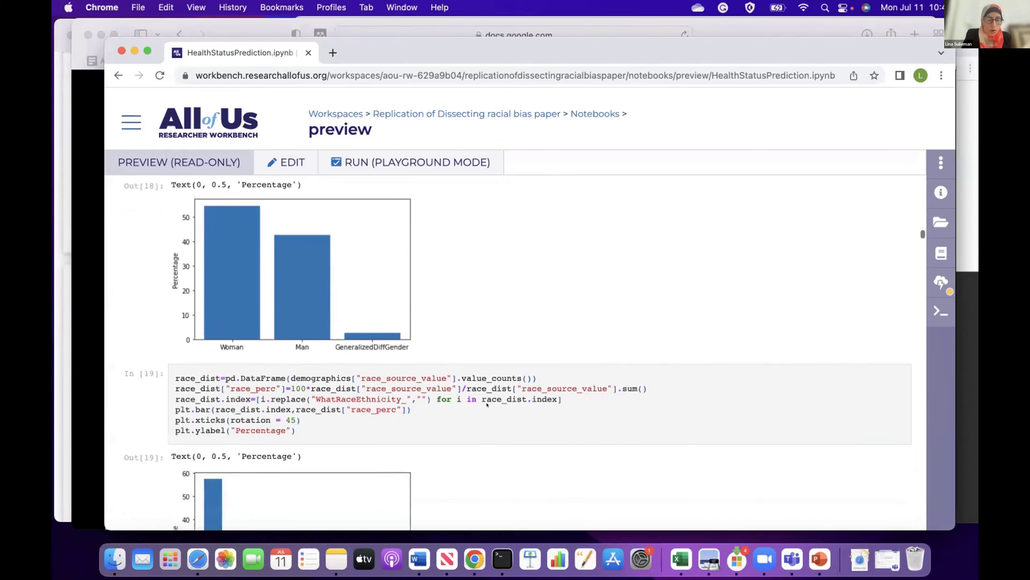
scroll(456, 293, up, 2)
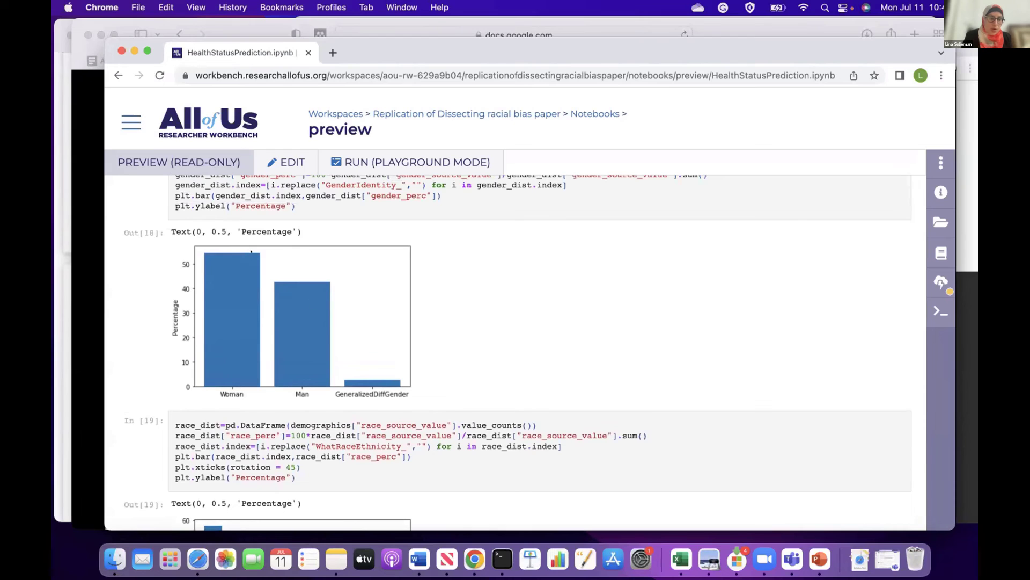
scroll(528, 314, up, 2)
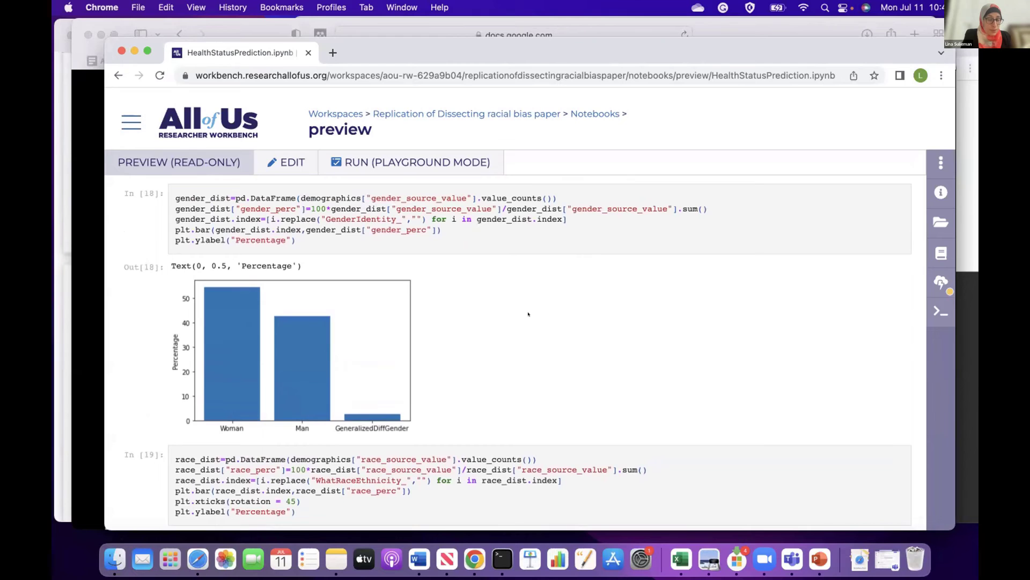
- Examine the race distribution code and bar chart, highlighting part of the race_source_value column name
scroll(528, 314, down, 10)
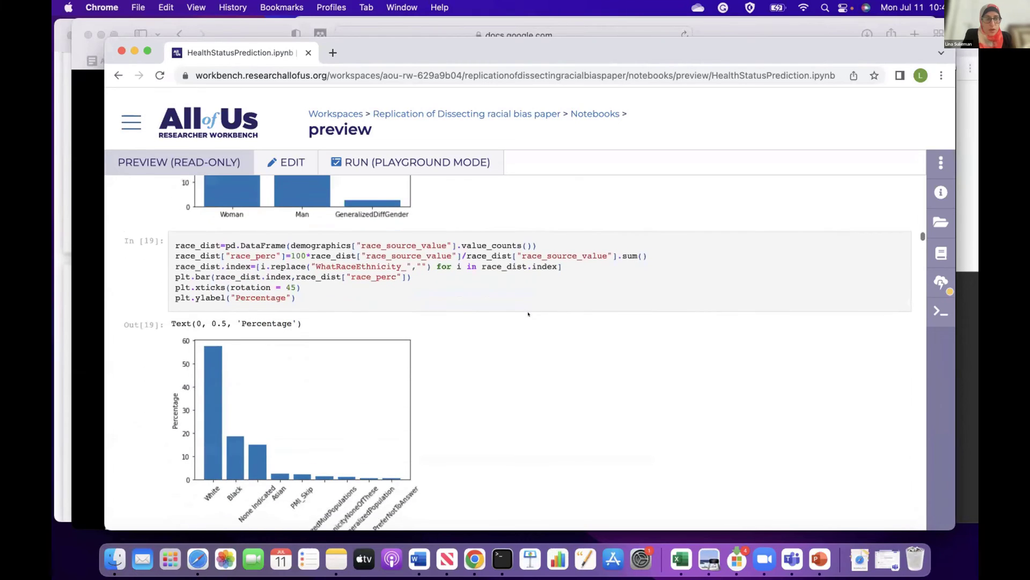
drag(441, 245, 394, 244)
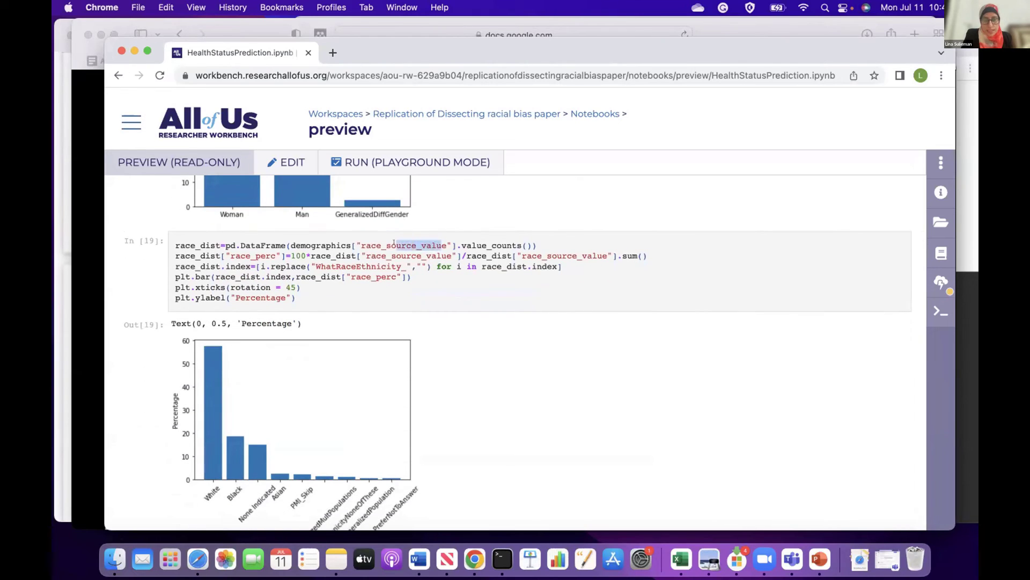
scroll(478, 364, down, 2)
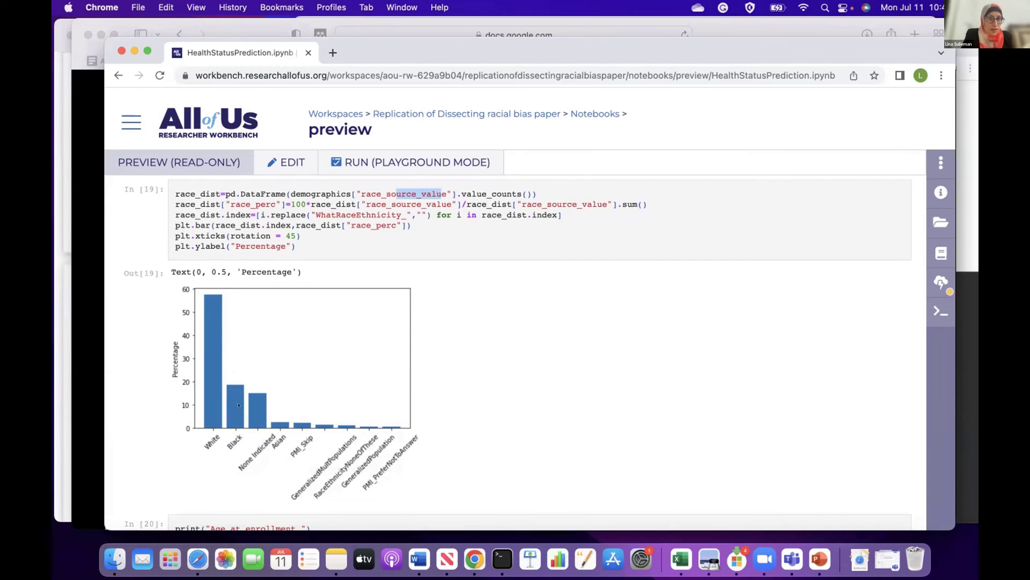
- Look through the age at enrollment histogram and the education level and annual income distribution charts
scroll(579, 396, down, 10)
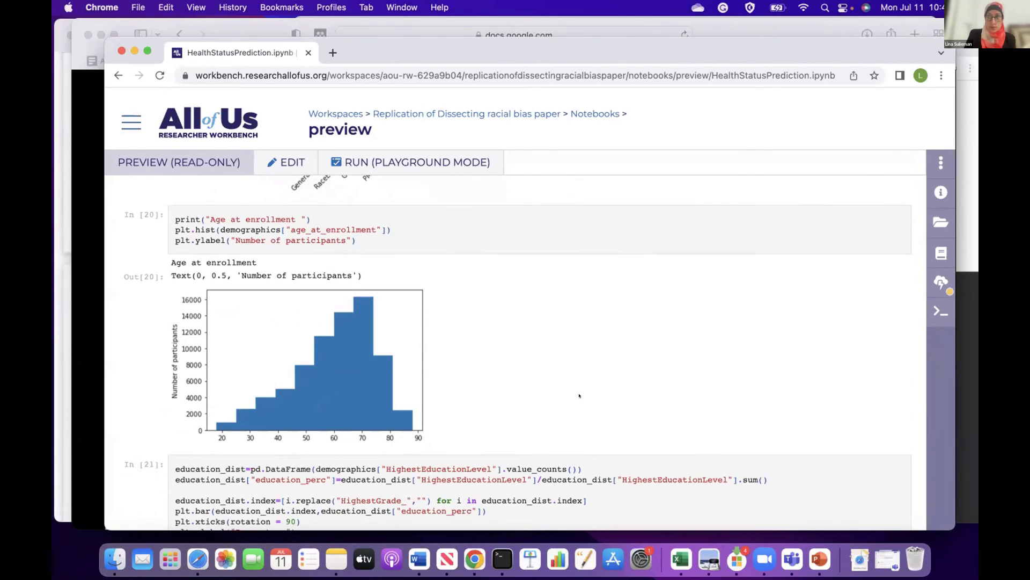
scroll(579, 396, down, 5)
scroll(579, 394, down, 3)
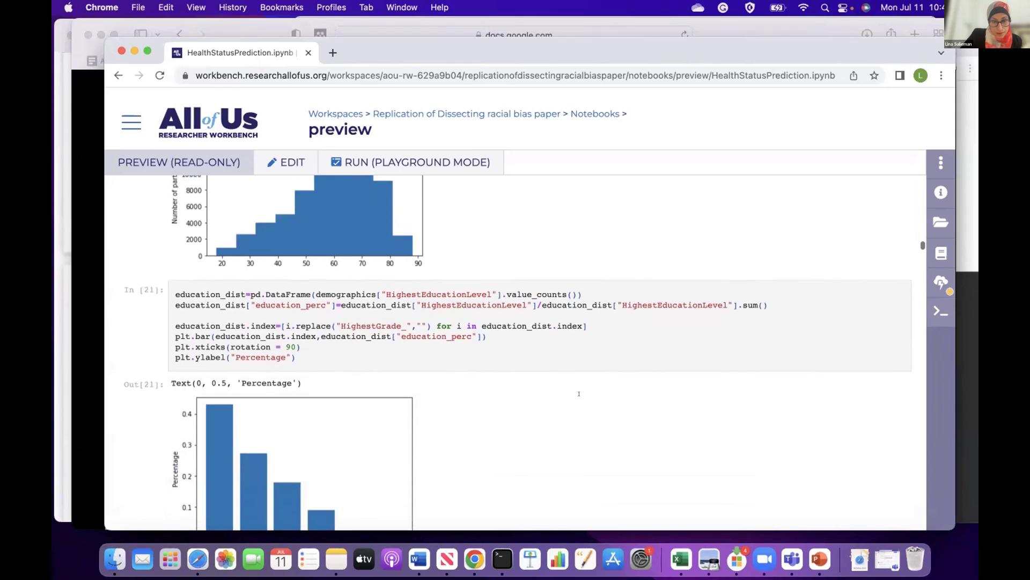
scroll(579, 395, down, 3)
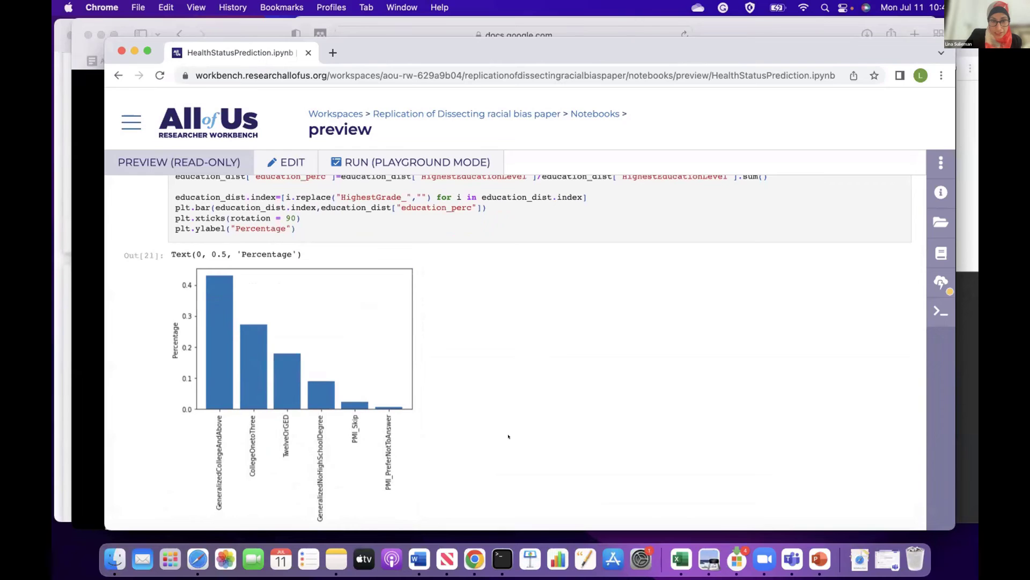
scroll(508, 436, down, 10)
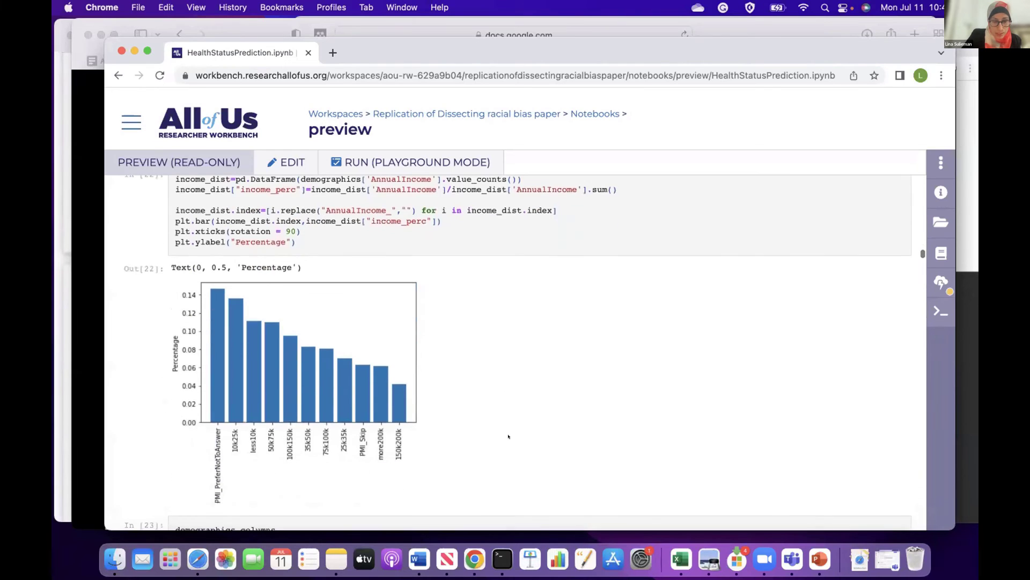
scroll(508, 436, down, 1)
scroll(508, 436, up, 1)
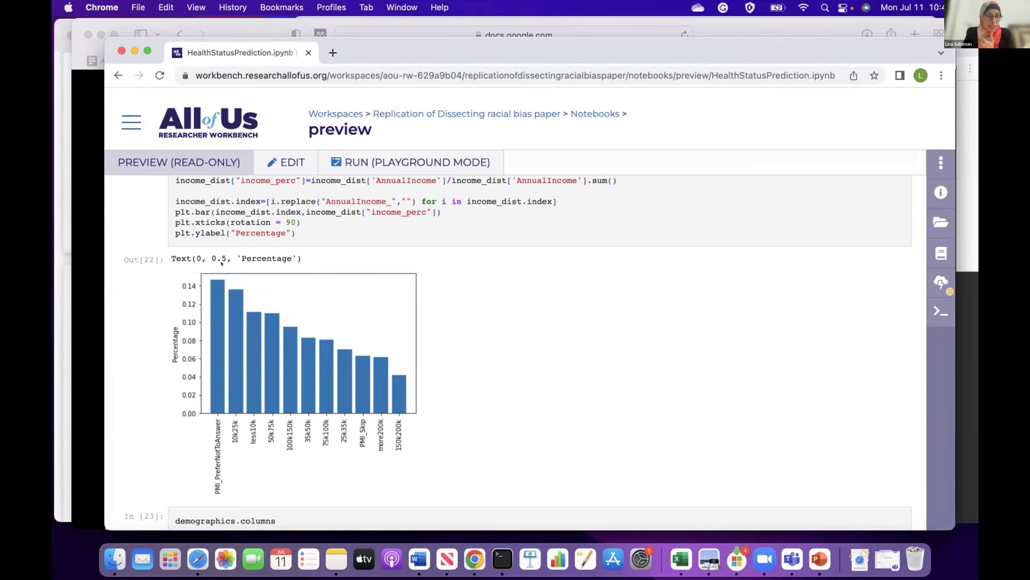
- Review the demographics columns and the cells that restrict the measurement dataframes to the cohort and print row and participant counts per lab value
scroll(437, 345, down, 5)
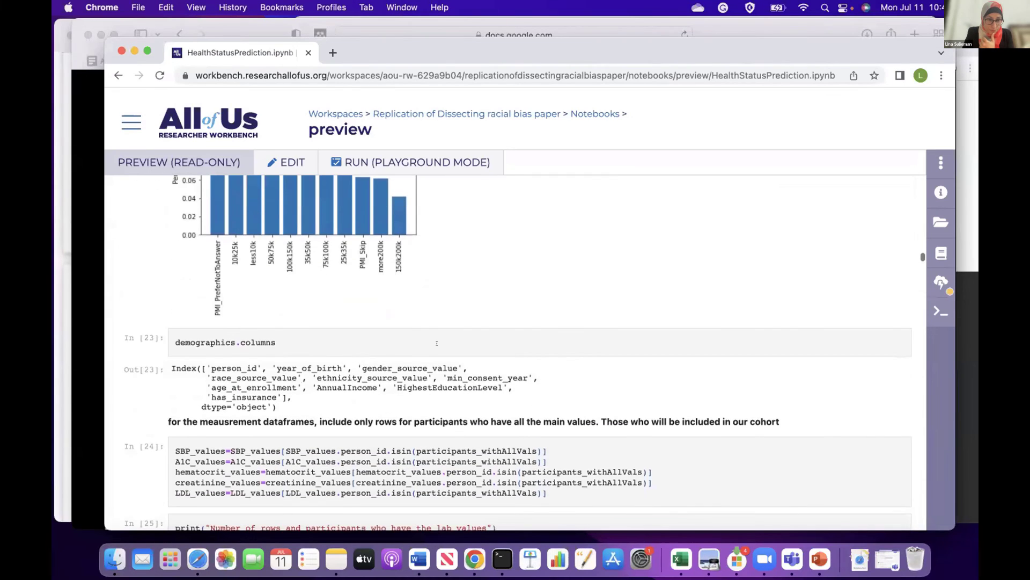
scroll(437, 345, down, 1)
scroll(437, 344, down, 1)
scroll(437, 342, down, 1)
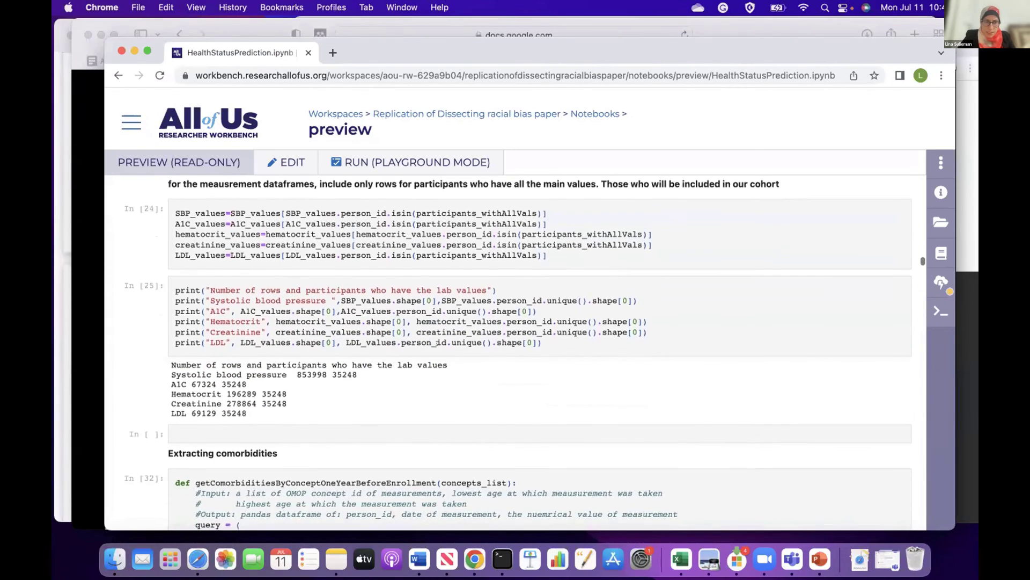
scroll(437, 342, up, 1)
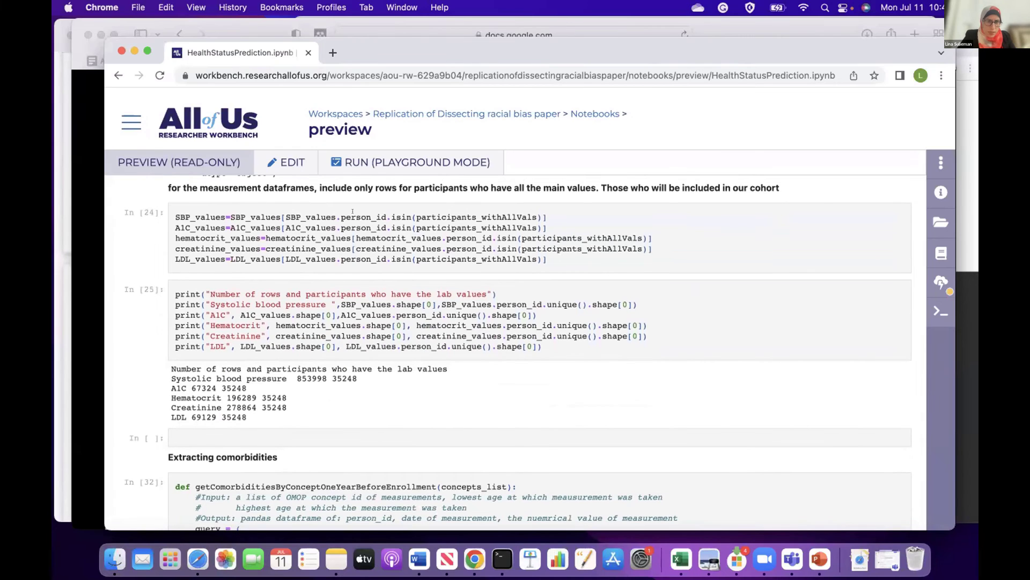
drag(354, 213, 348, 246)
- Examine the getComorbiditiesByConceptOneYearBeforeEnrollment function, highlighting its name, query, concepts_list parameter, person_id and condition_start_date in turn
scroll(342, 335, down, 6)
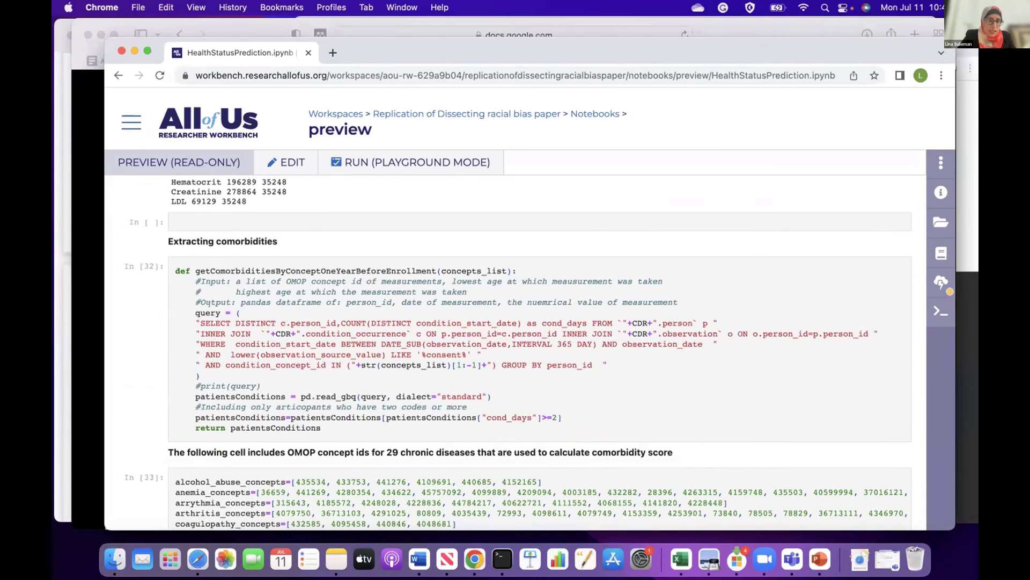
drag(210, 262, 383, 263)
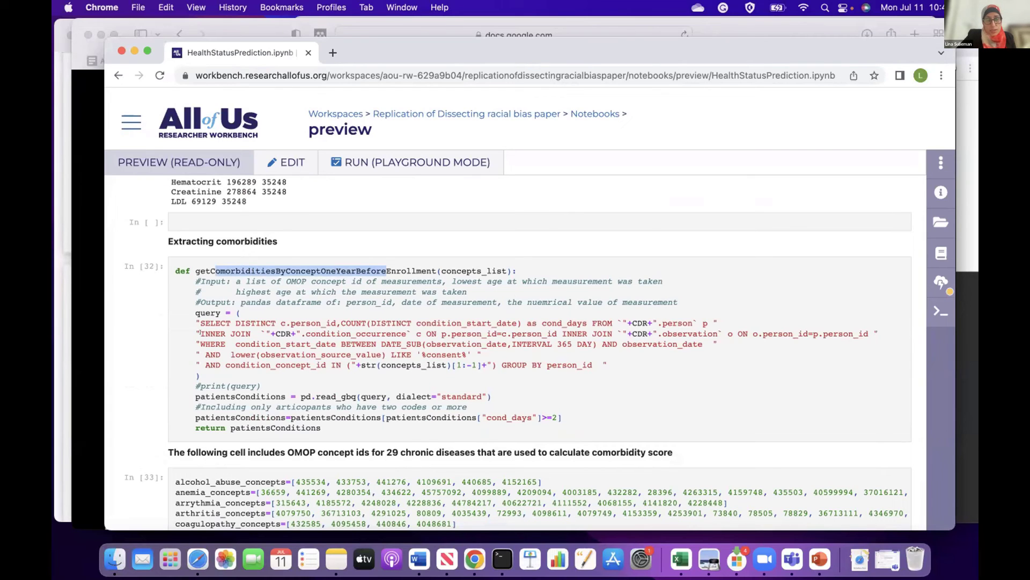
drag(189, 322, 492, 397)
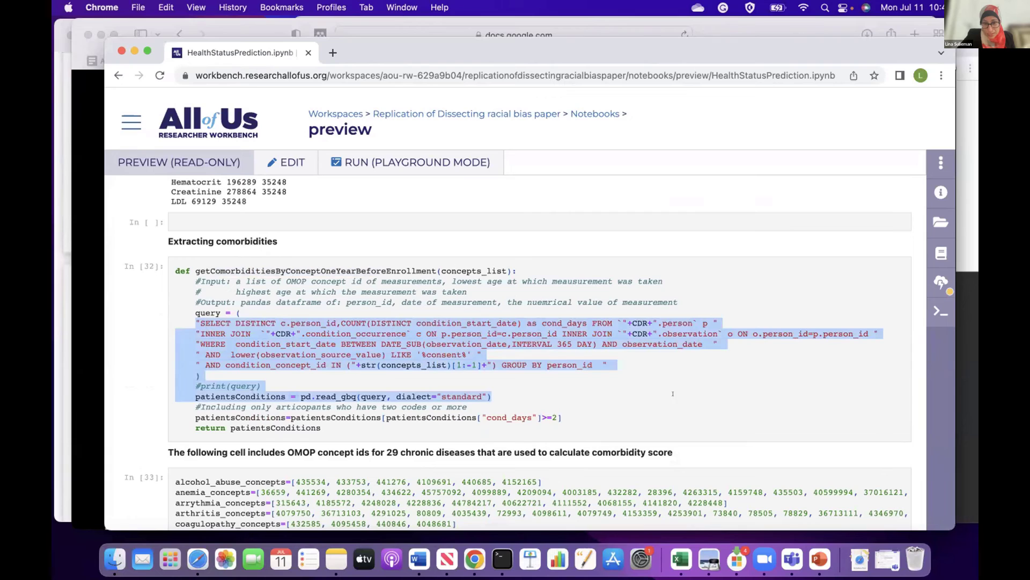
drag(498, 262, 437, 263)
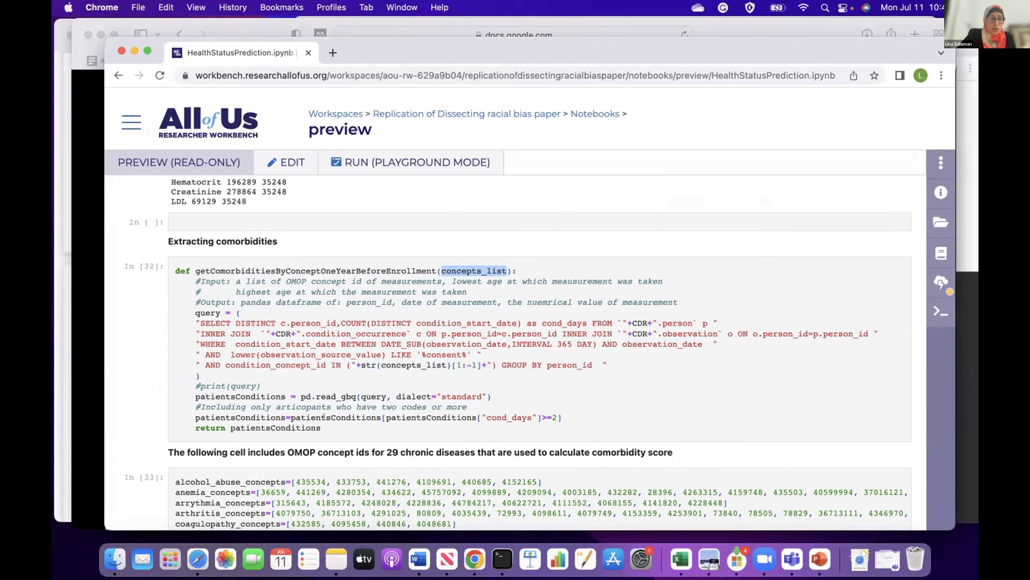
drag(337, 323, 318, 323)
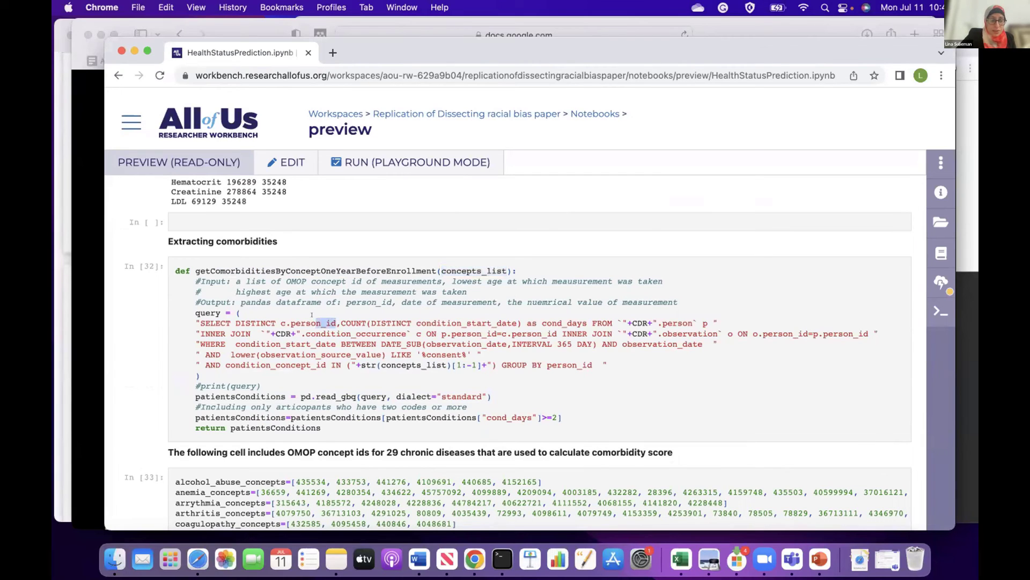
drag(516, 323, 433, 323)
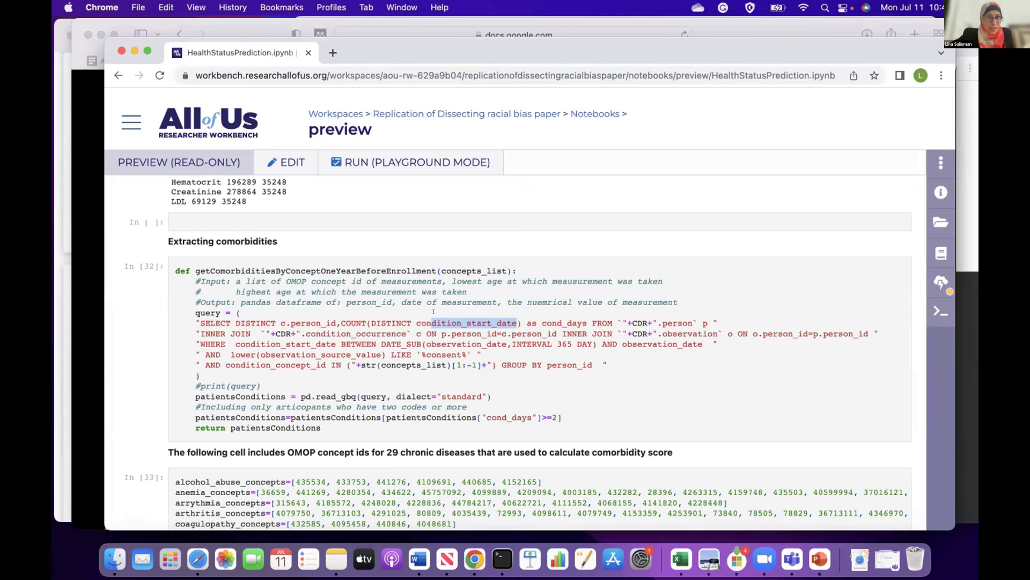
- Review the OMOP concept lists for the 29 chronic diseases and the function calls that extract rows for each comorbidity
scroll(433, 311, down, 3)
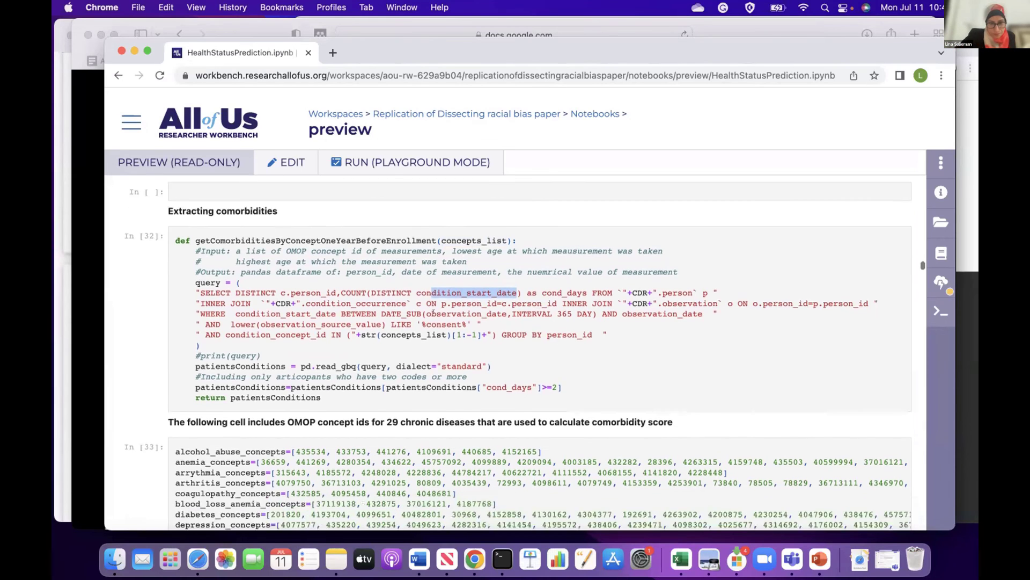
scroll(444, 403, down, 5)
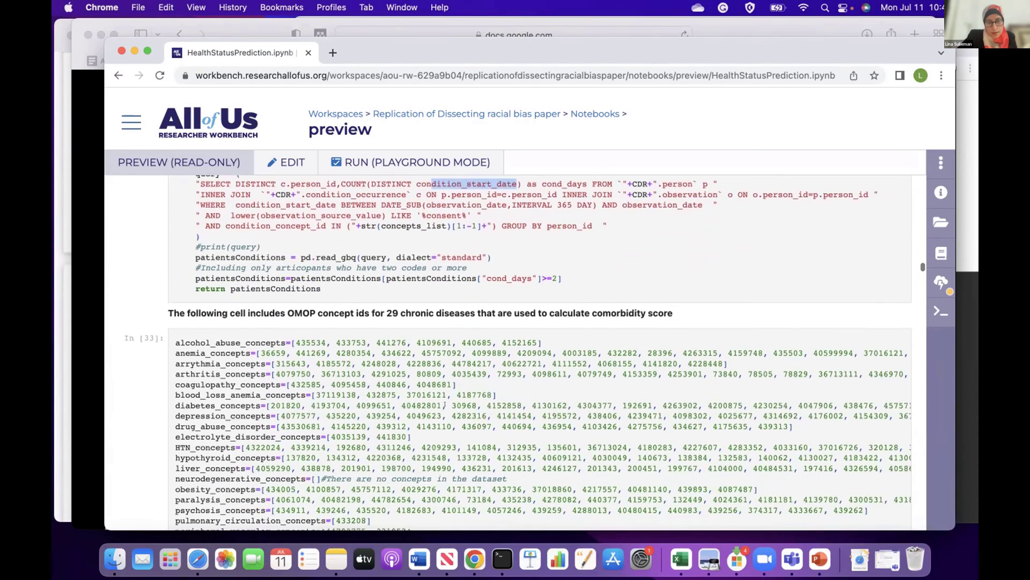
scroll(444, 403, down, 4)
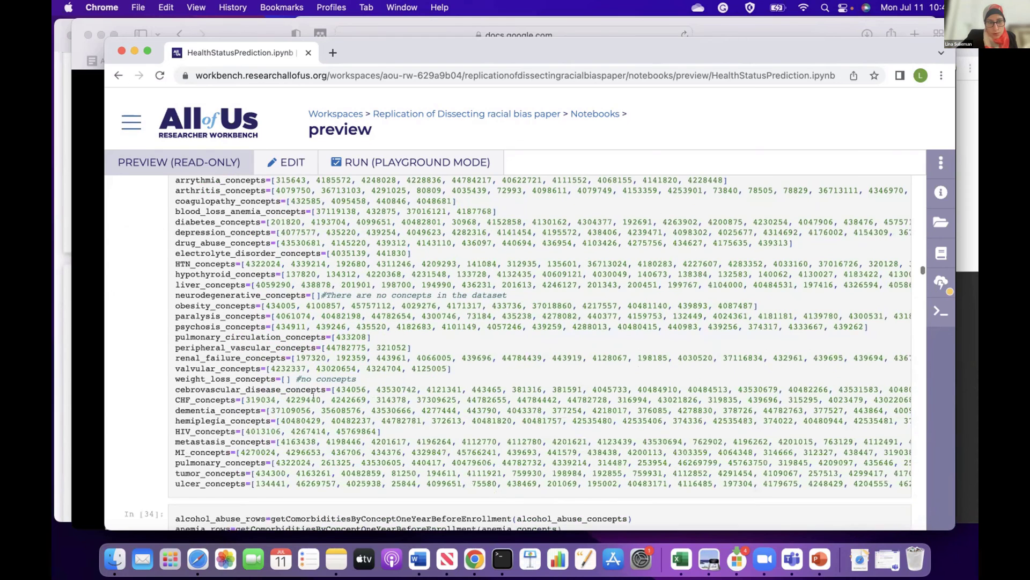
scroll(283, 252, up, 2)
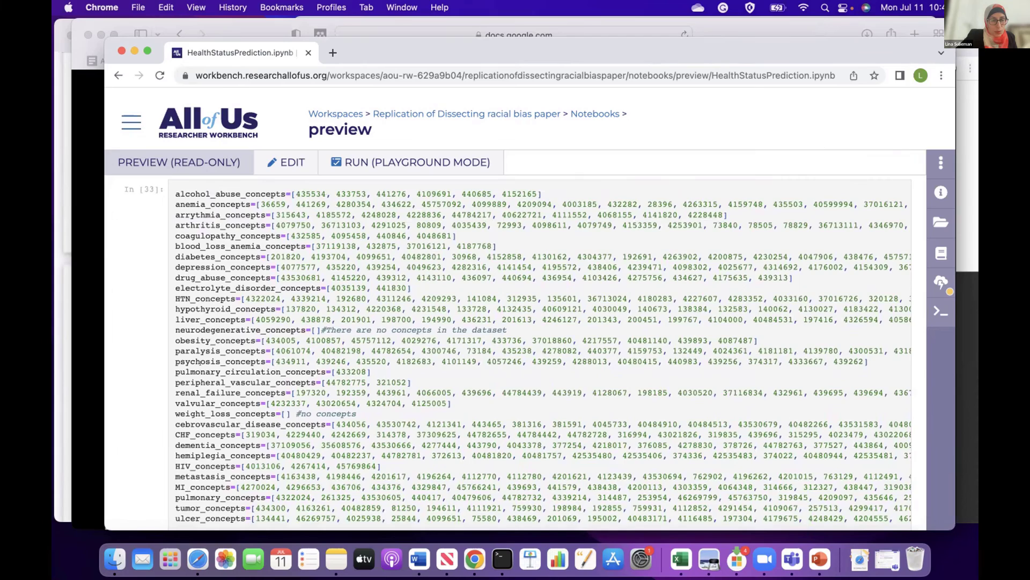
scroll(200, 362, down, 7)
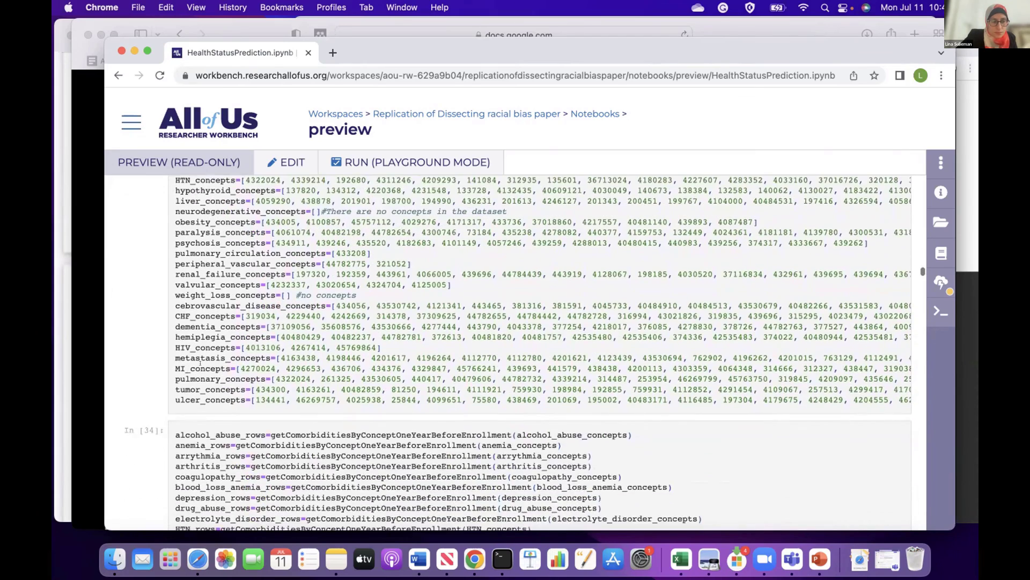
scroll(200, 363, down, 15)
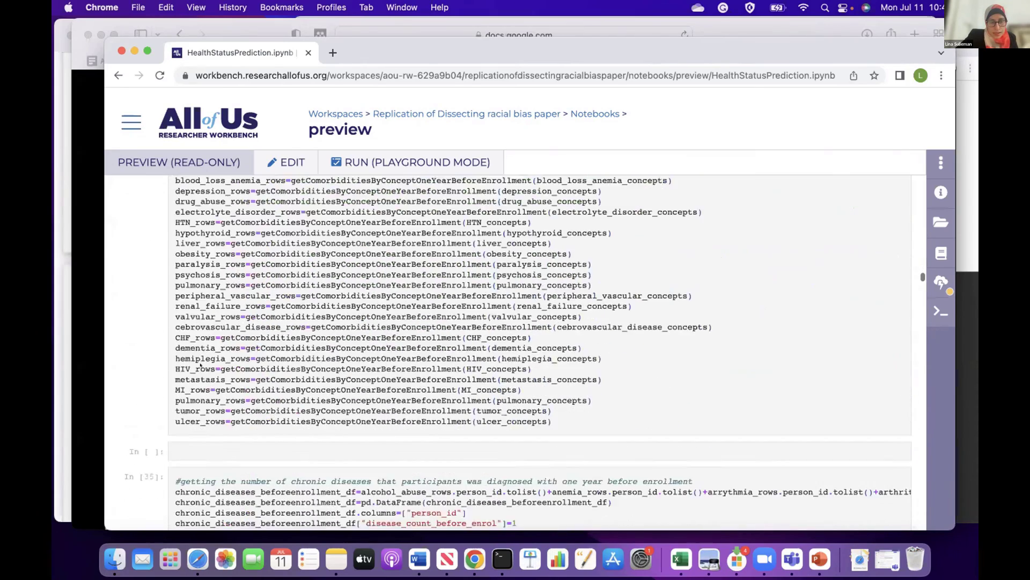
- Examine how active chronic conditions in the year after enrollment are extracted, highlighting the heading text, concepts_list parameter and HAVING clause
scroll(199, 363, down, 2)
drag(202, 278, 364, 271)
click(269, 272)
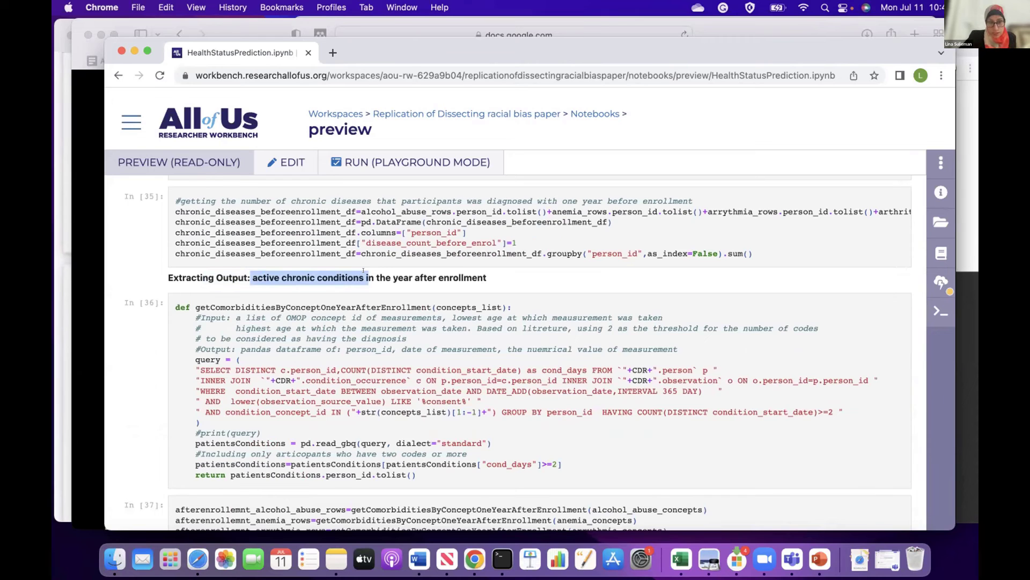
scroll(487, 211, down, 3)
drag(486, 239, 456, 239)
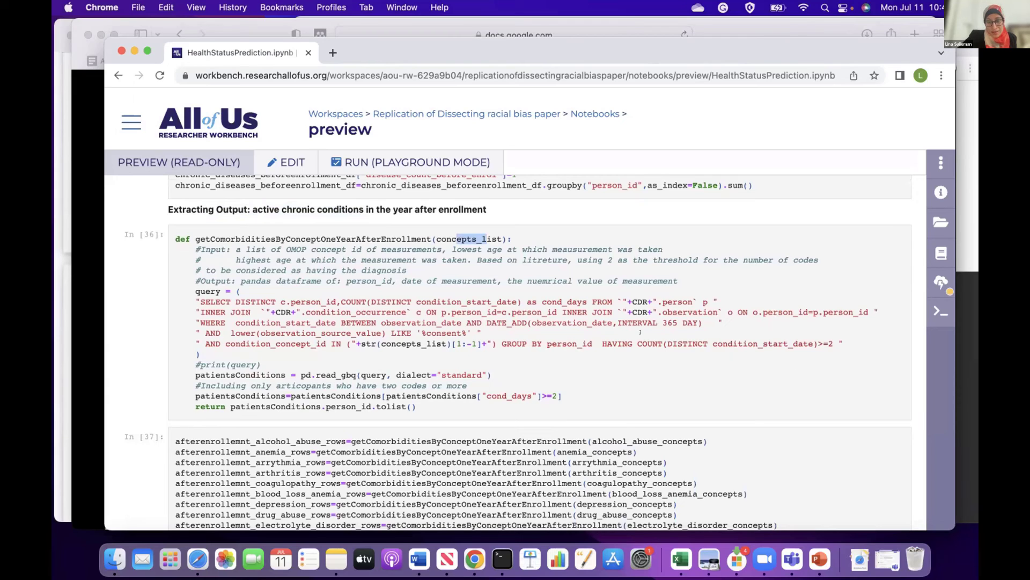
drag(632, 336, 600, 335)
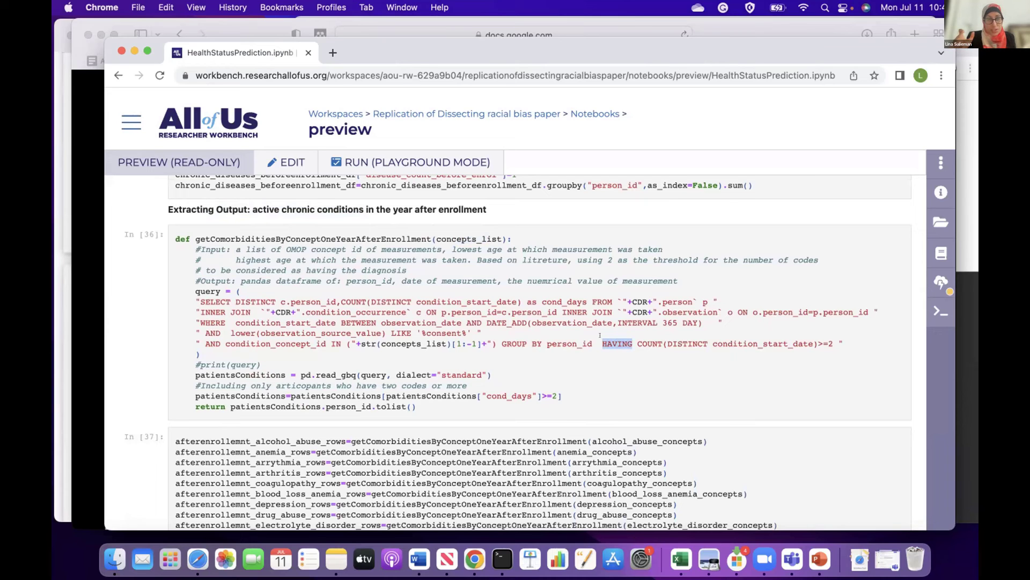
- Review how chronic disease counts before and after enrollment are compared to prepare the output, highlighting the code that computes increase_diseases_counts
scroll(550, 405, down, 3)
scroll(550, 405, down, 10)
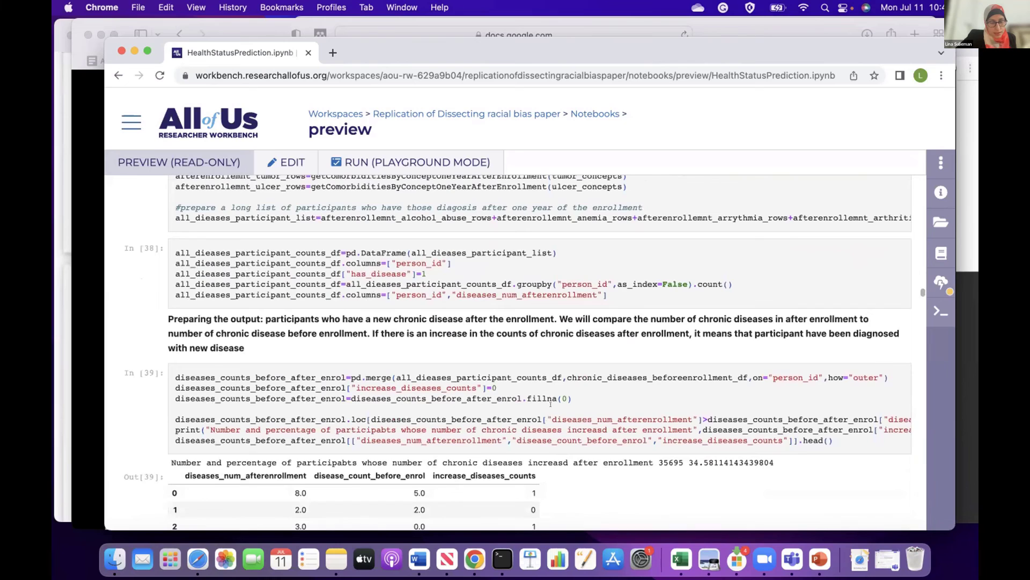
scroll(437, 295, down, 3)
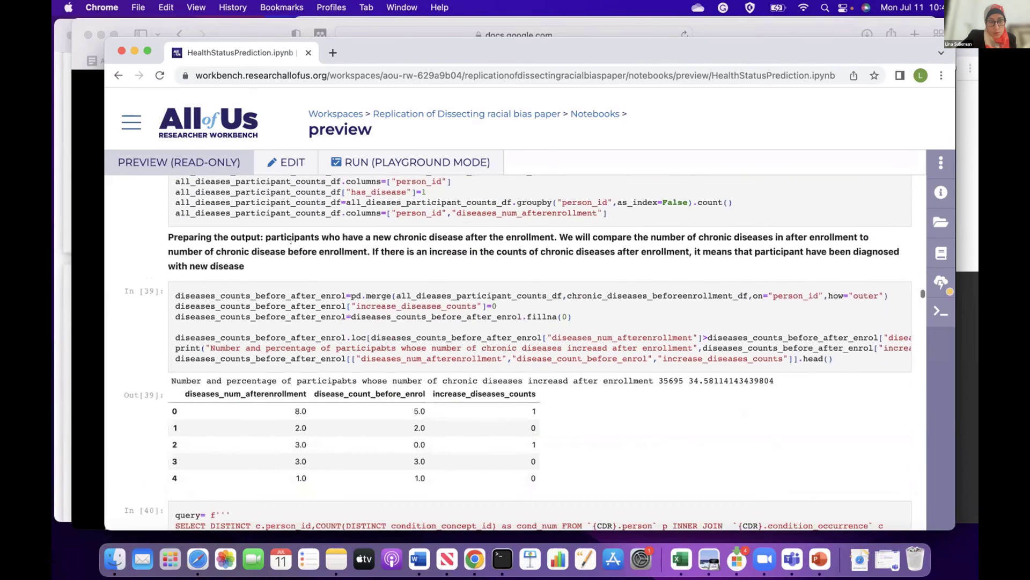
drag(333, 358, 283, 304)
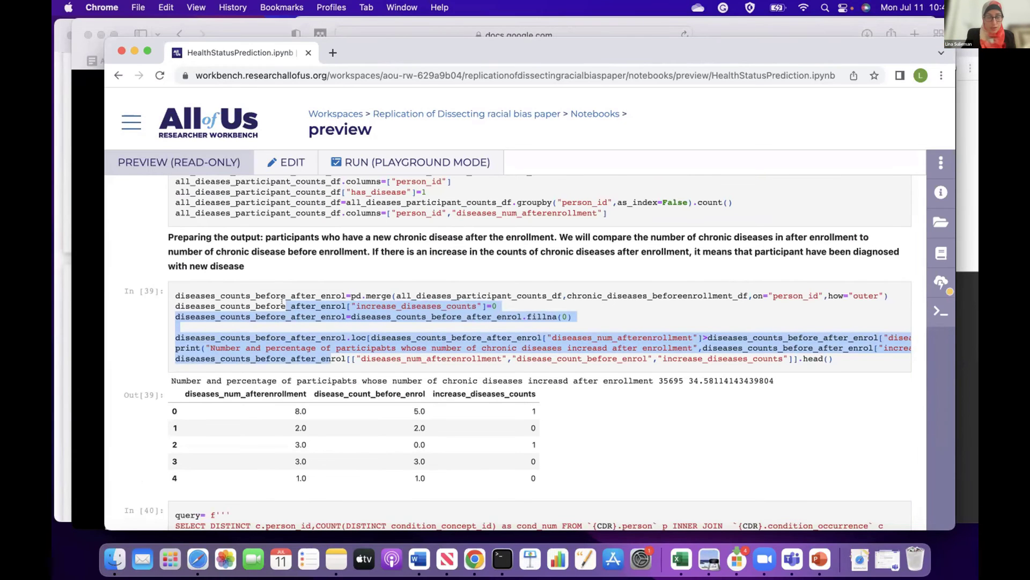
- Review the queries counting conditions, drugs, visits and procedures per participant, and highlight the "Feature processing and engineering" heading
scroll(282, 302, down, 20)
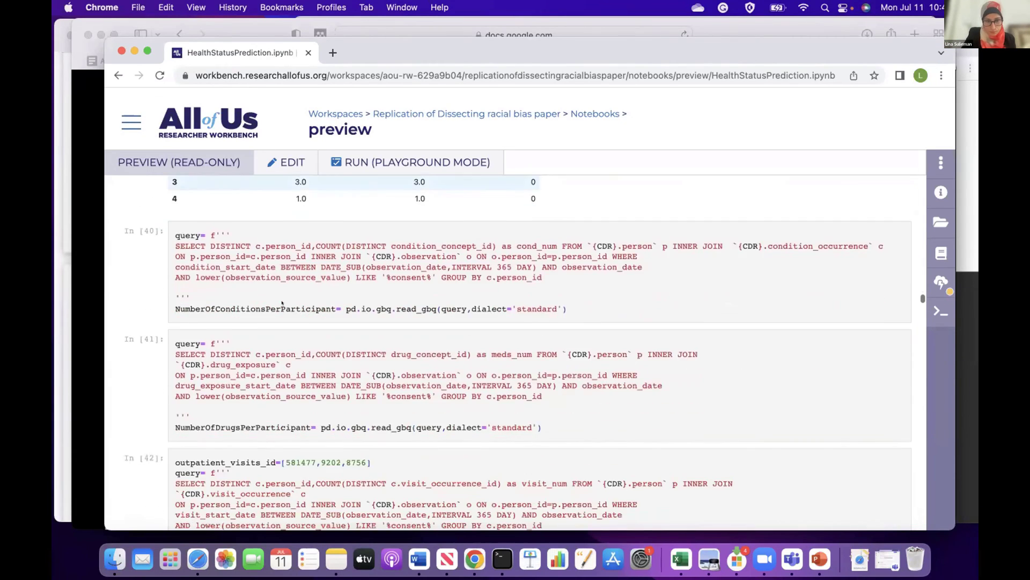
scroll(281, 302, down, 2)
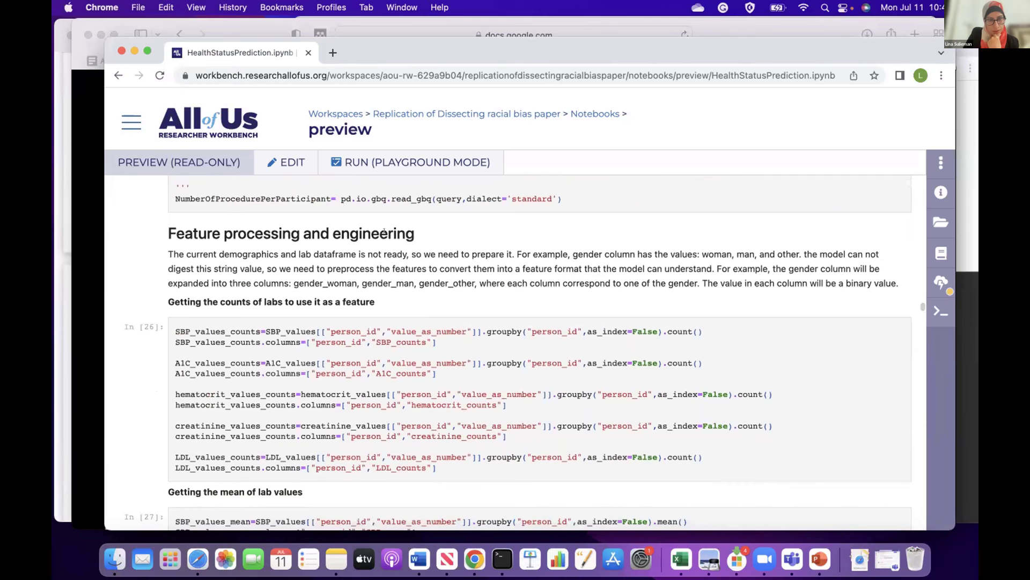
drag(416, 231, 148, 229)
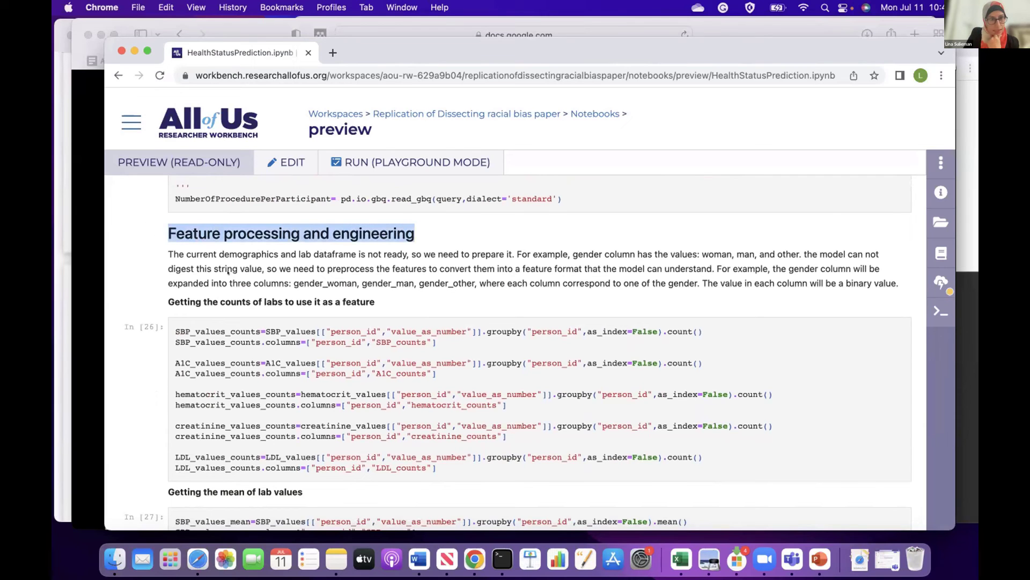
- Examine how lab count, mean, minimum and maximum features are derived, highlighting SBP_values_counts, count, part of A1C_values_counts and mean in turn
scroll(333, 302, down, 3)
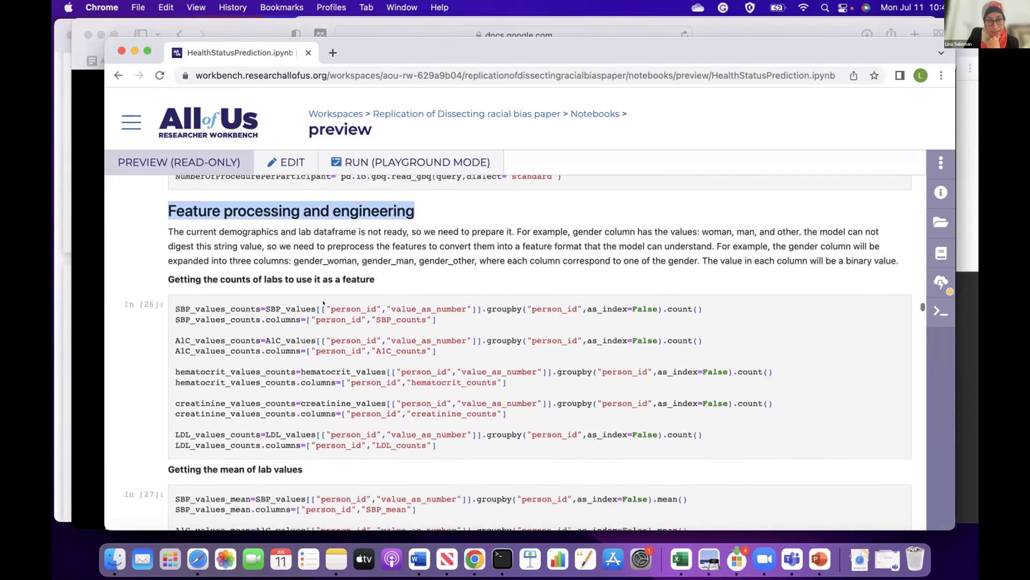
drag(261, 274, 176, 263)
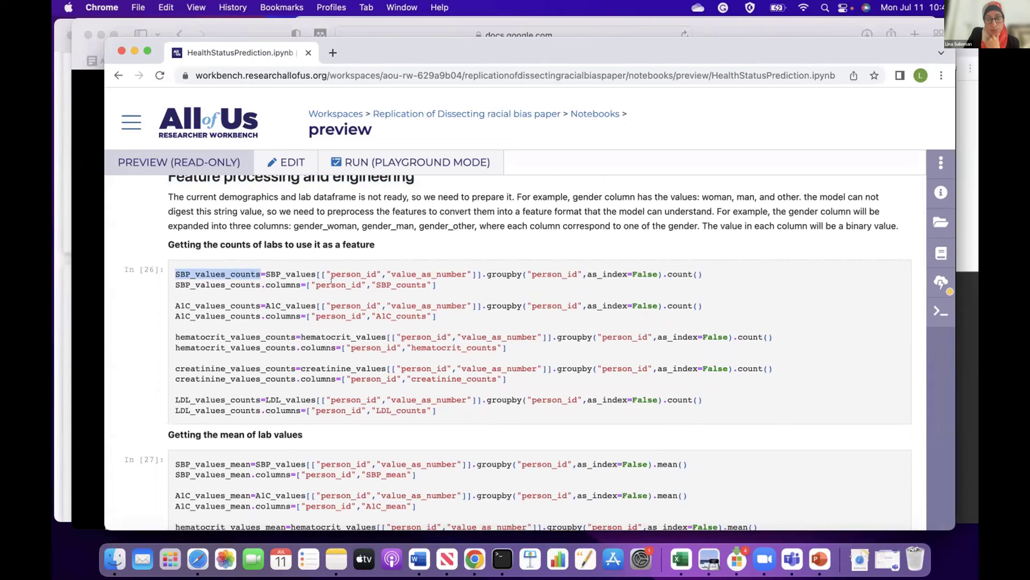
drag(691, 273, 663, 271)
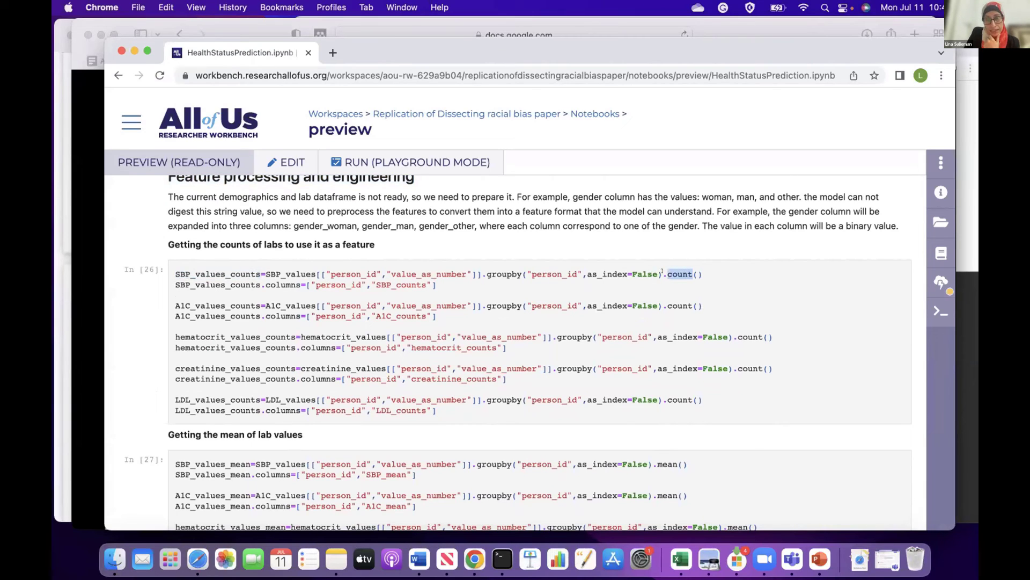
drag(241, 305, 208, 291)
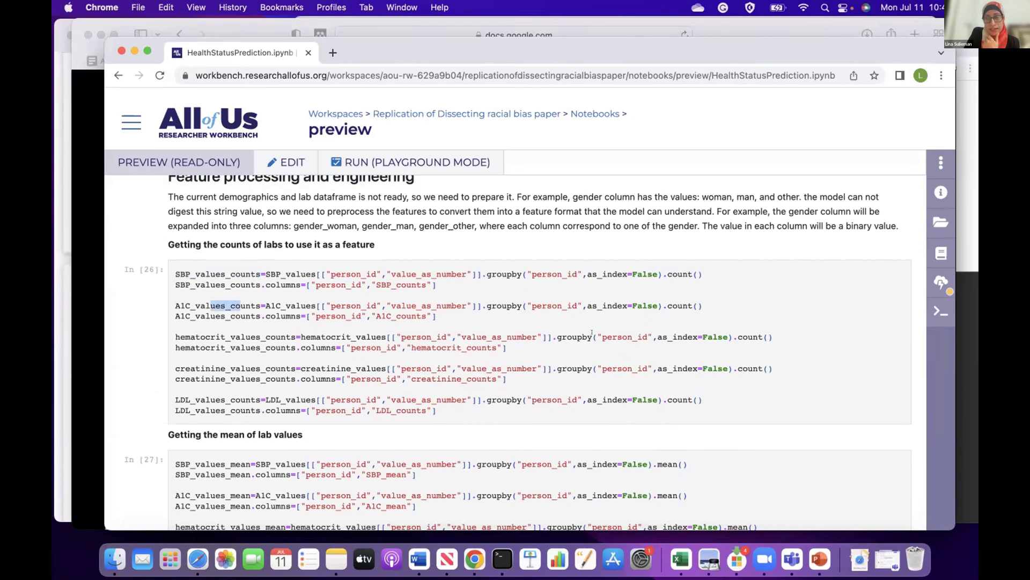
scroll(592, 332, down, 5)
drag(680, 345, 652, 344)
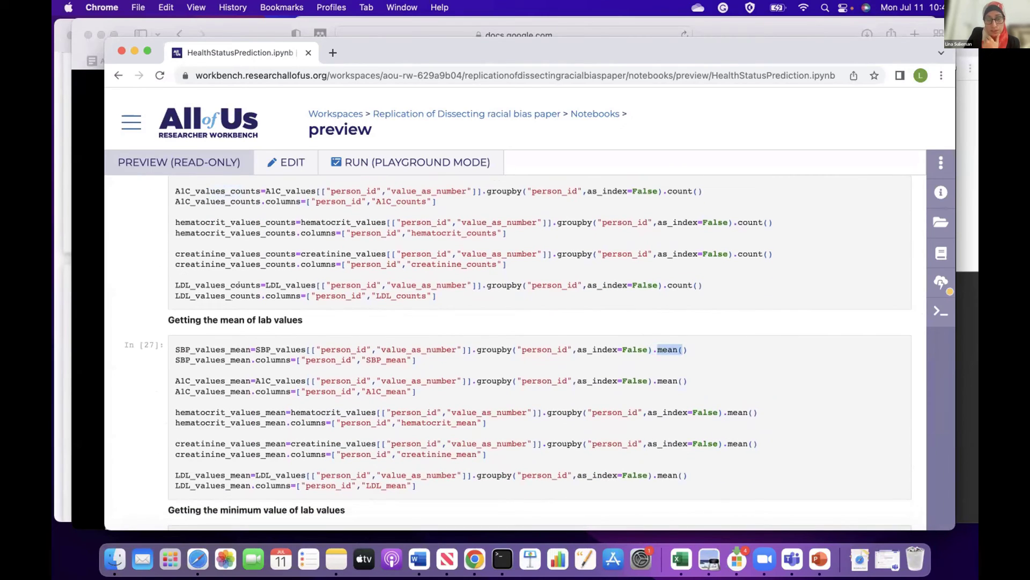
scroll(252, 445, down, 10)
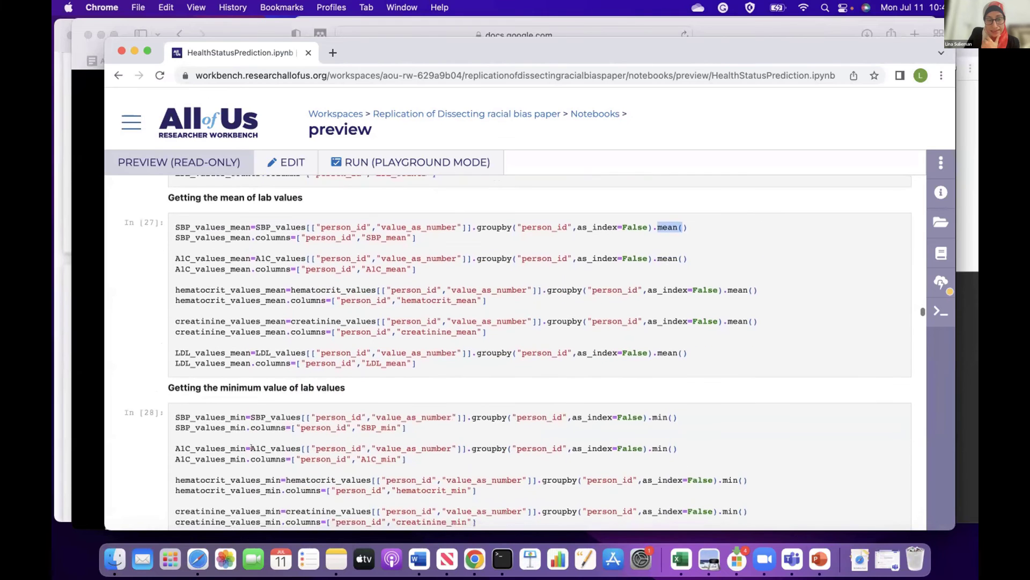
scroll(251, 445, down, 3)
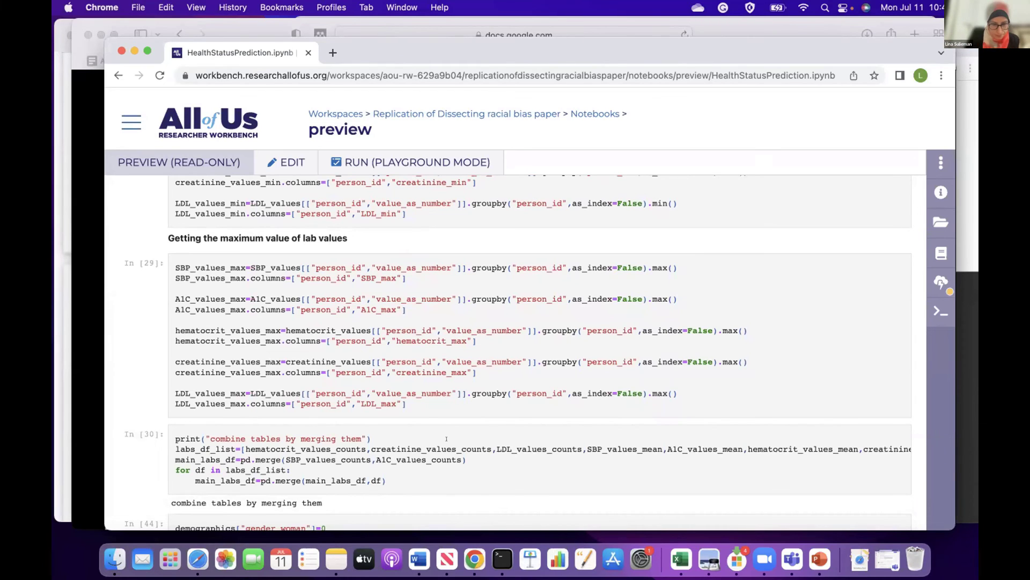
- Examine the conversion of gender into binary feature columns, highlighting the gender_woman column name
scroll(446, 439, down, 10)
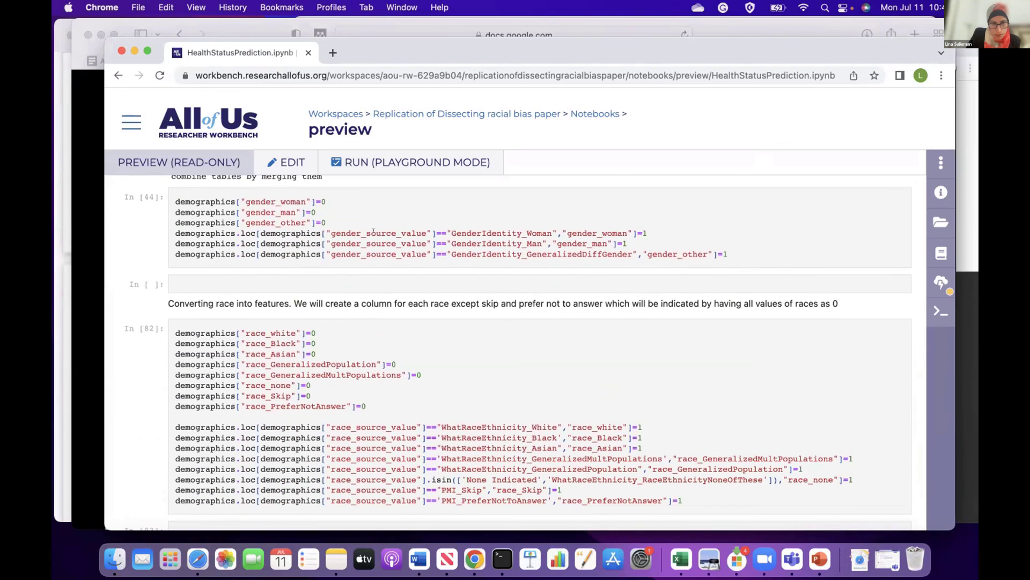
drag(301, 201, 246, 201)
click(300, 200)
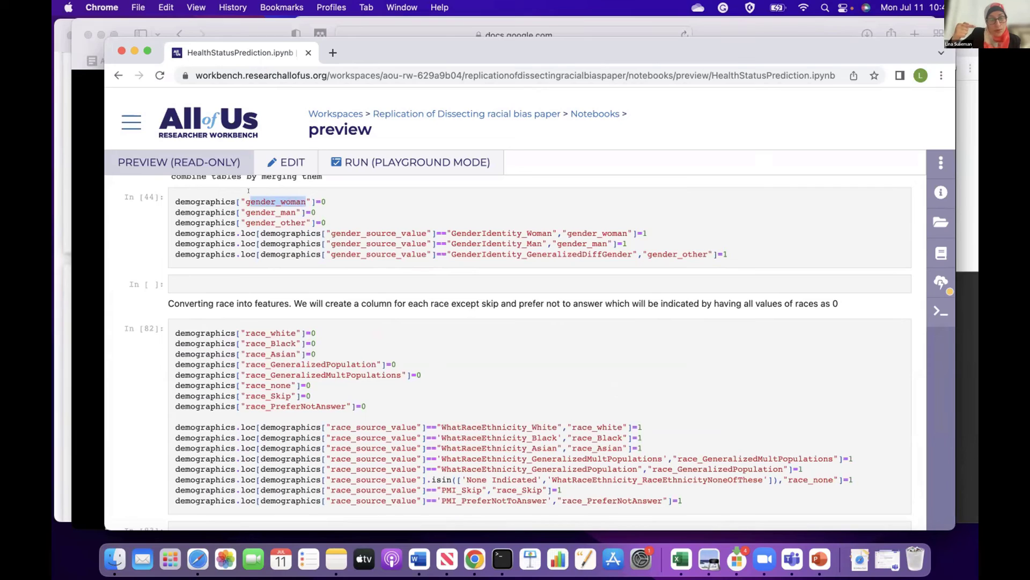
click(281, 199)
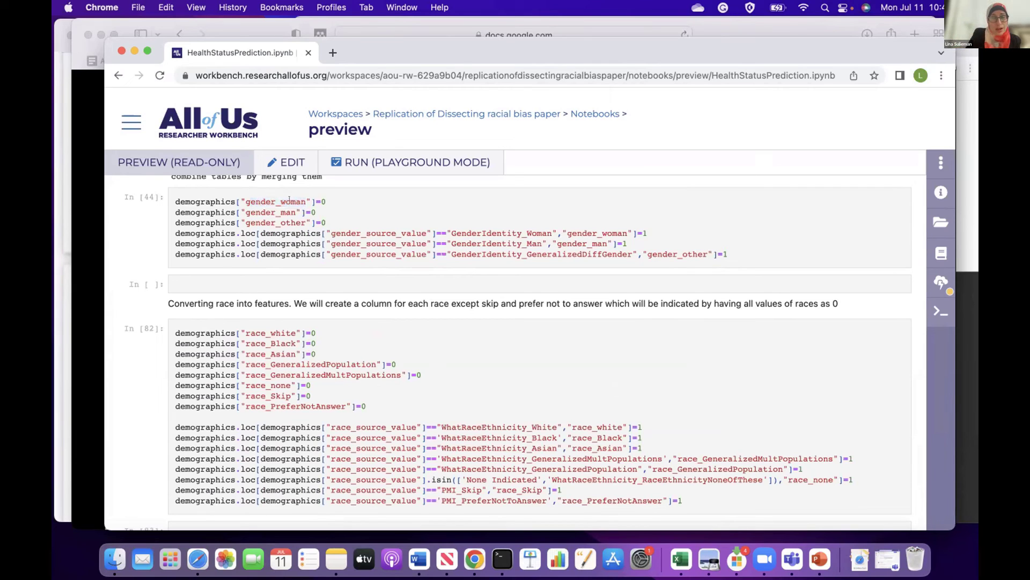
drag(292, 199, 250, 199)
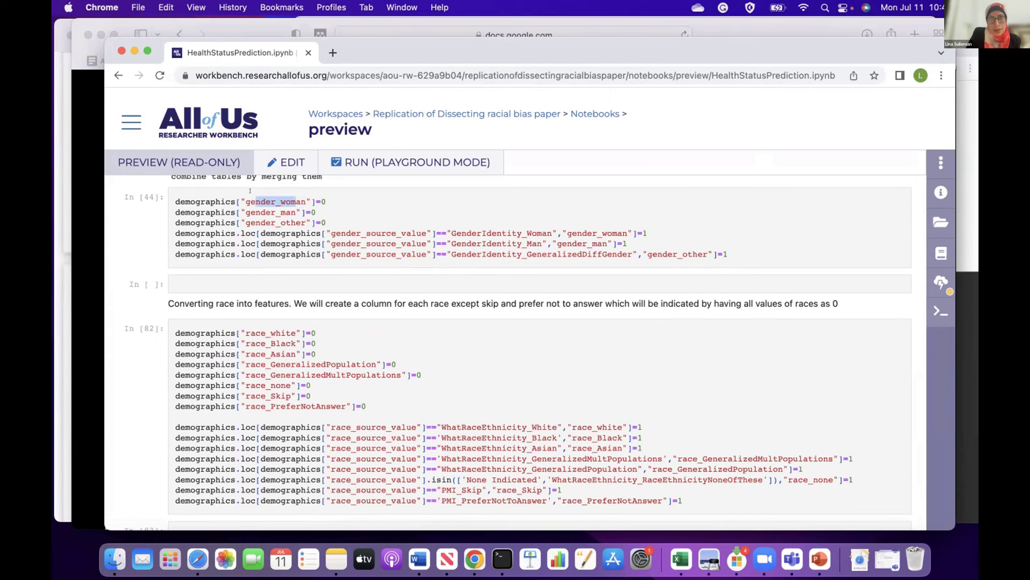
- Review how race, education, annual income and insurance become features and how demographics, labs and disease features are merged
scroll(350, 242, down, 15)
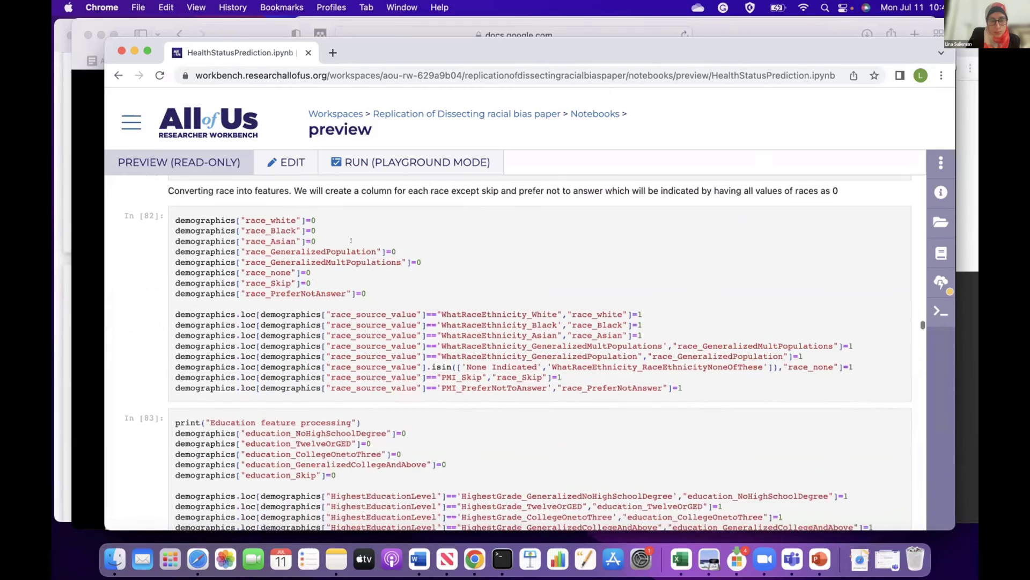
scroll(362, 323, down, 15)
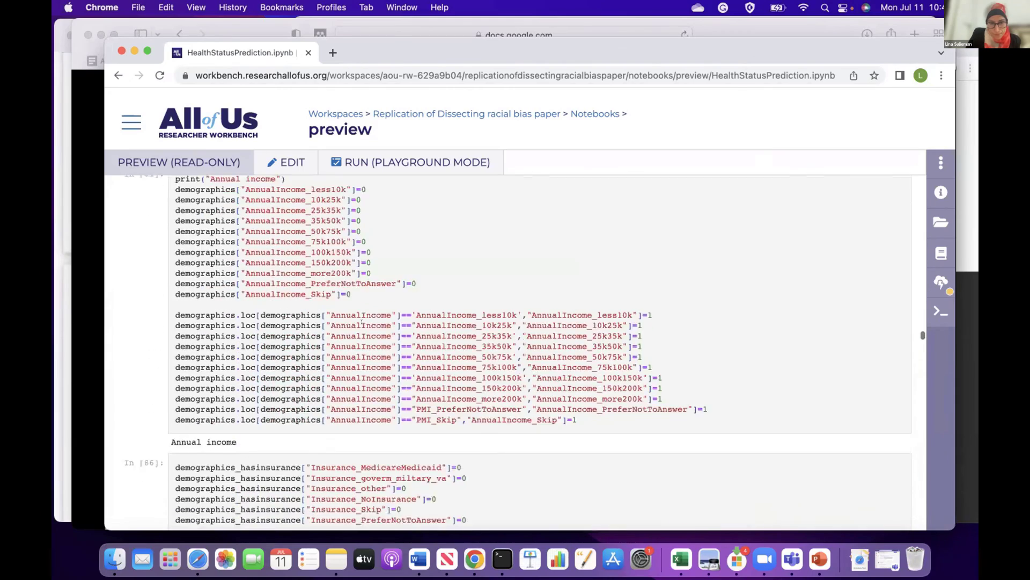
scroll(361, 322, down, 15)
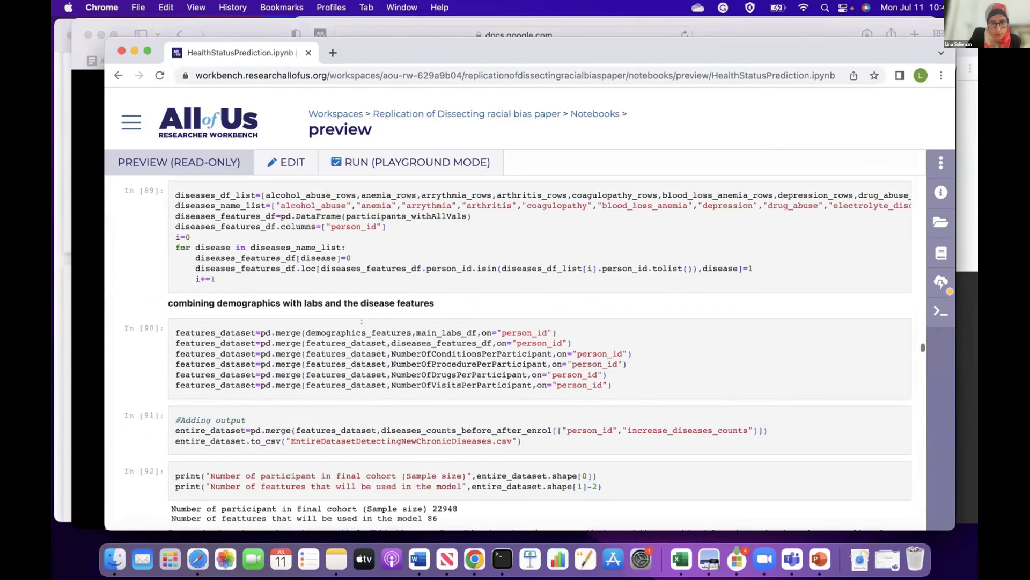
- Check the final cohort's sample size and feature count, and highlight the note about extracting demographics for Table 1 in the paper
scroll(362, 322, down, 5)
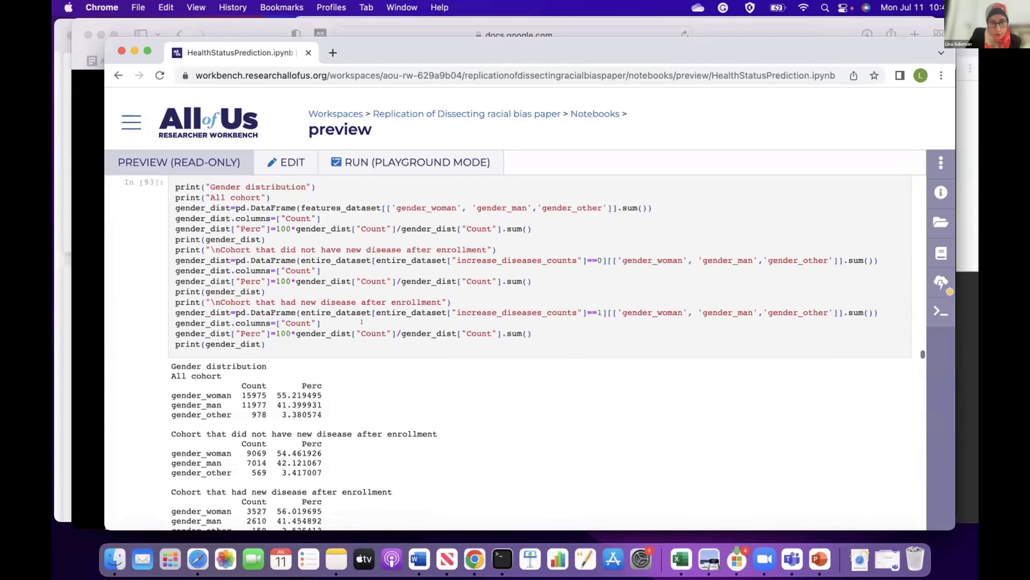
scroll(361, 323, up, 3)
scroll(362, 323, up, 4)
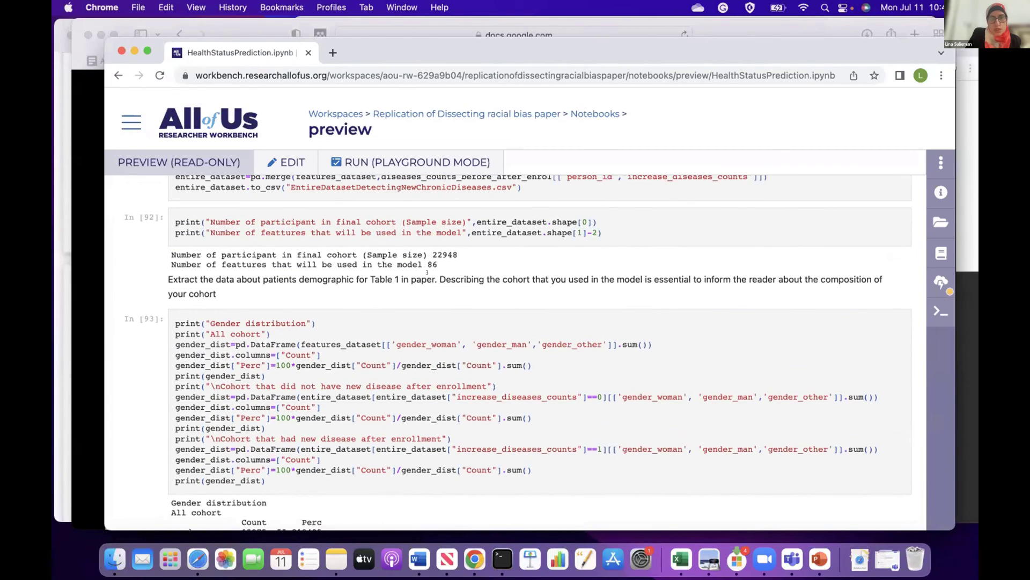
drag(437, 279, 342, 279)
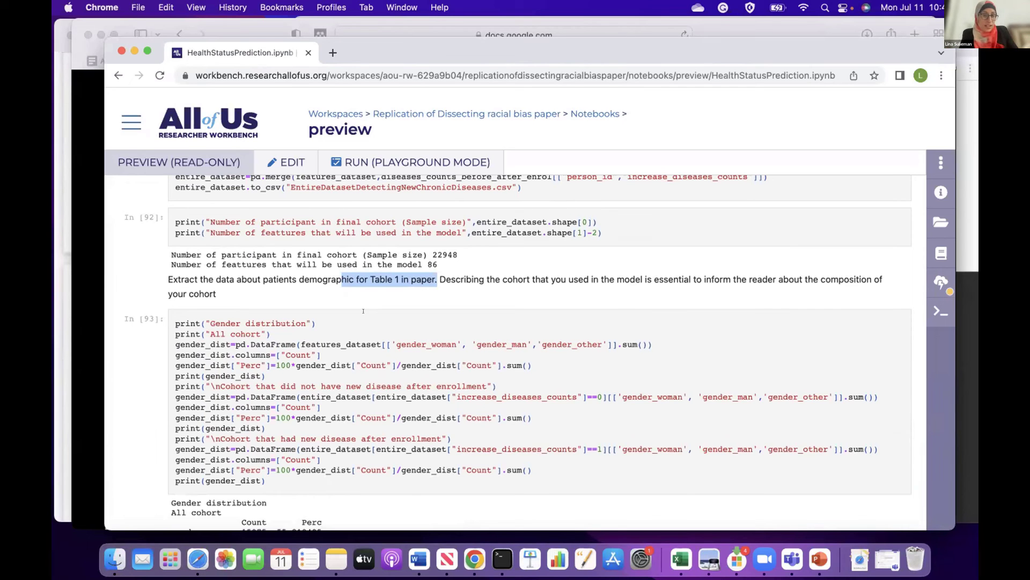
- Review the gender, race, education and annual income distributions for the whole cohort and for participants with and without new disease
scroll(436, 386, down, 10)
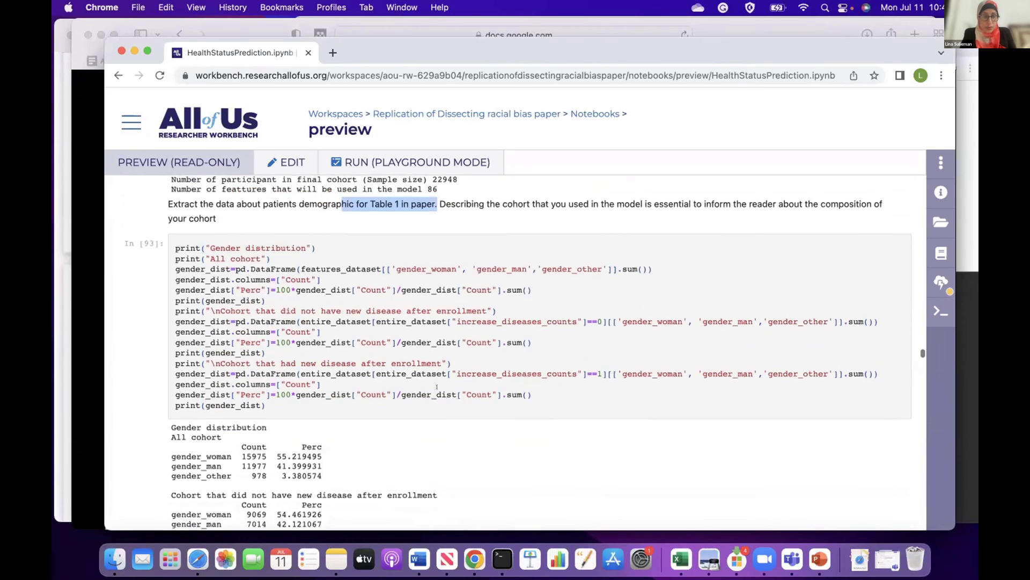
scroll(437, 386, down, 10)
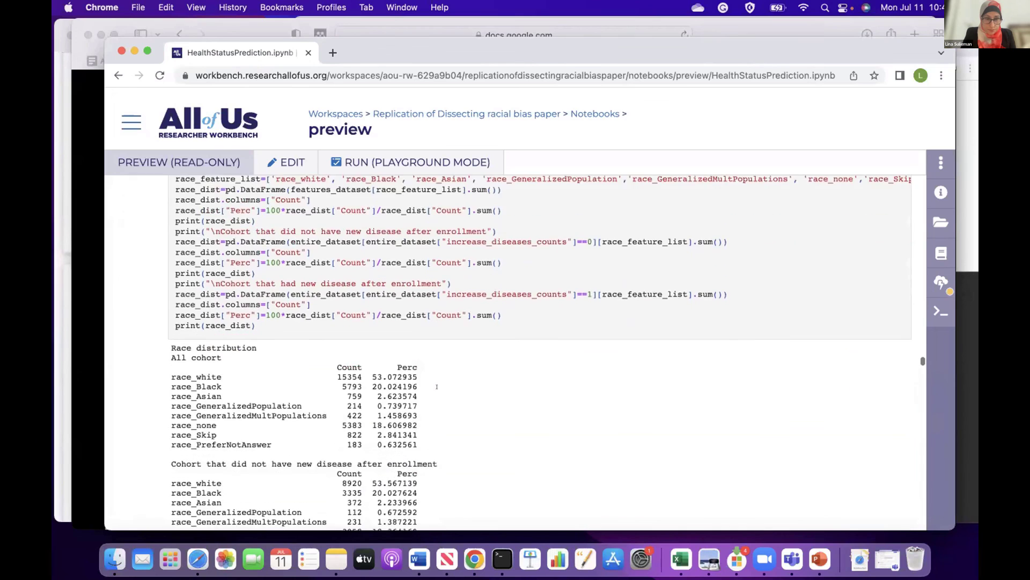
scroll(436, 387, down, 3)
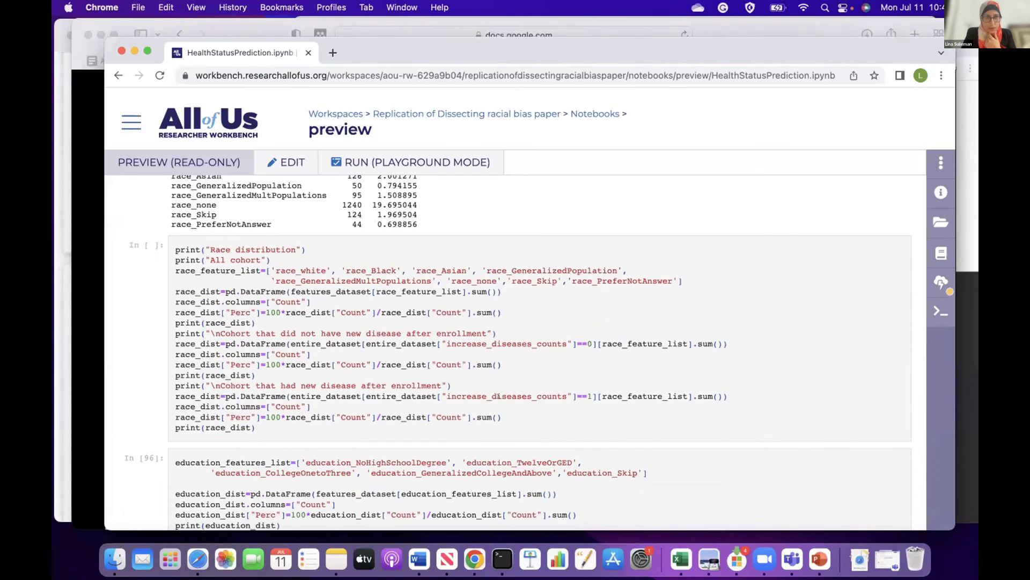
scroll(499, 396, down, 10)
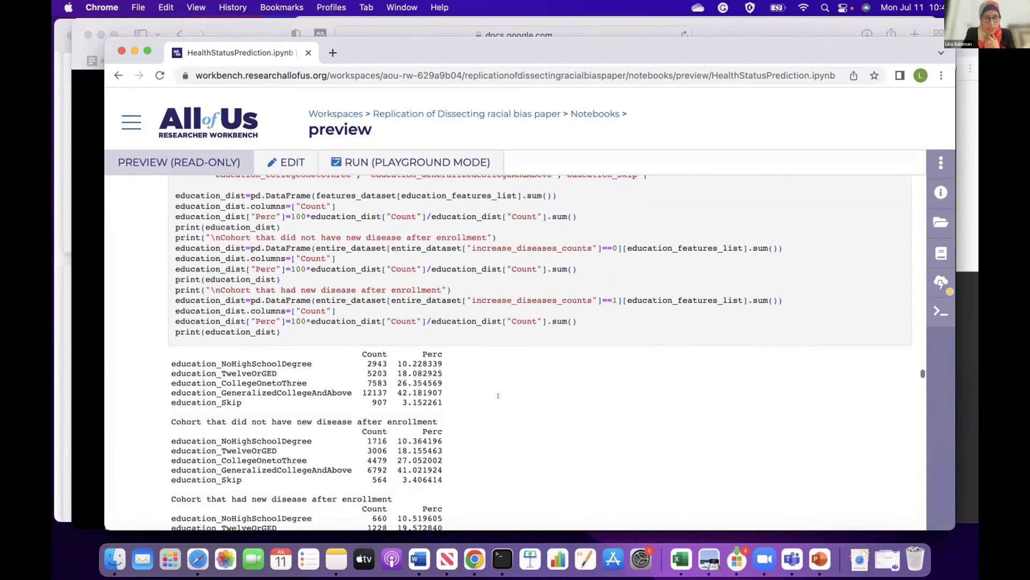
scroll(499, 397, down, 10)
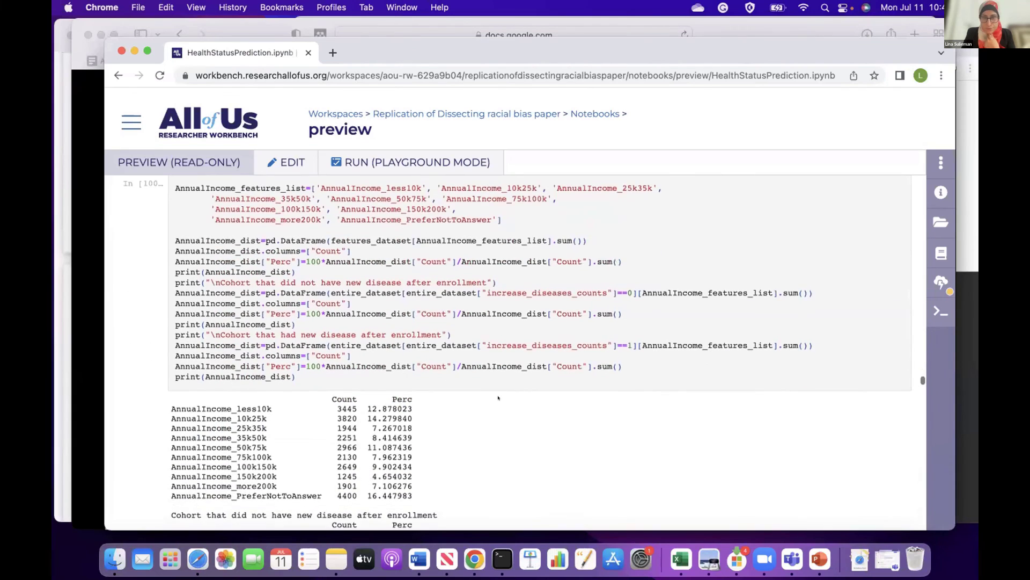
scroll(499, 398, down, 20)
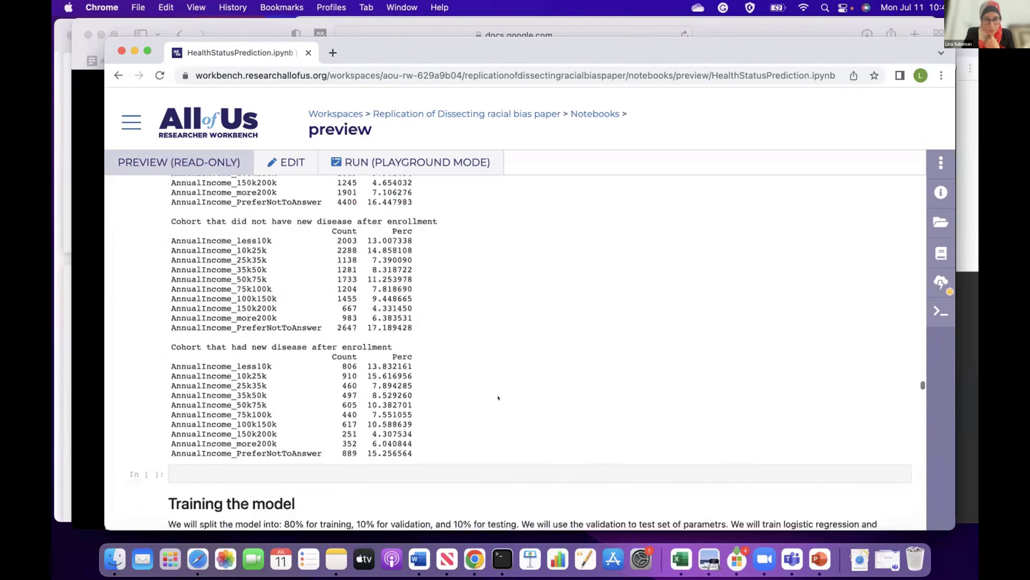
- Examine the "Training the model" section following the annual income tables, and highlight the sklearn import lines
scroll(498, 396, down, 3)
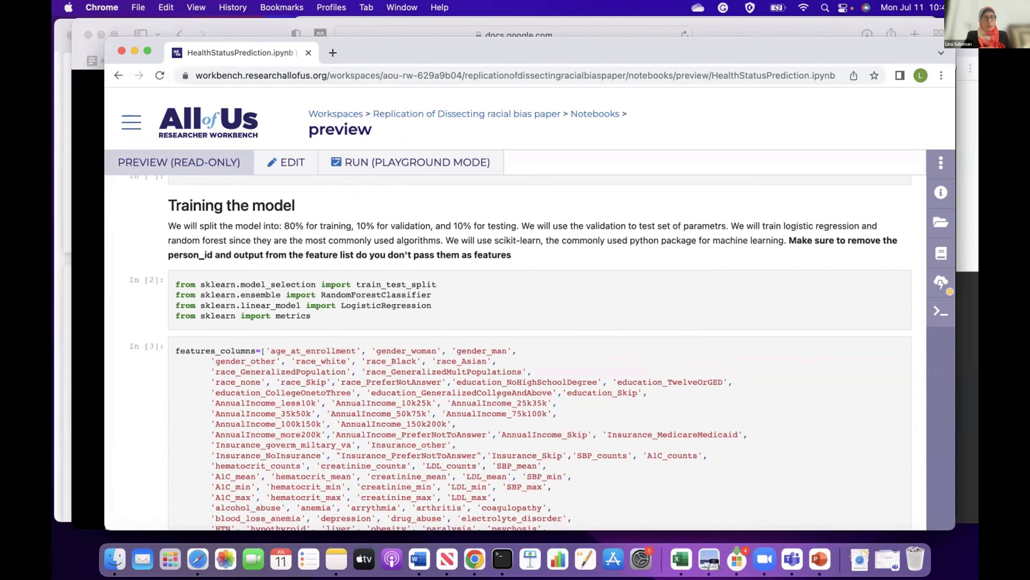
scroll(498, 396, up, 20)
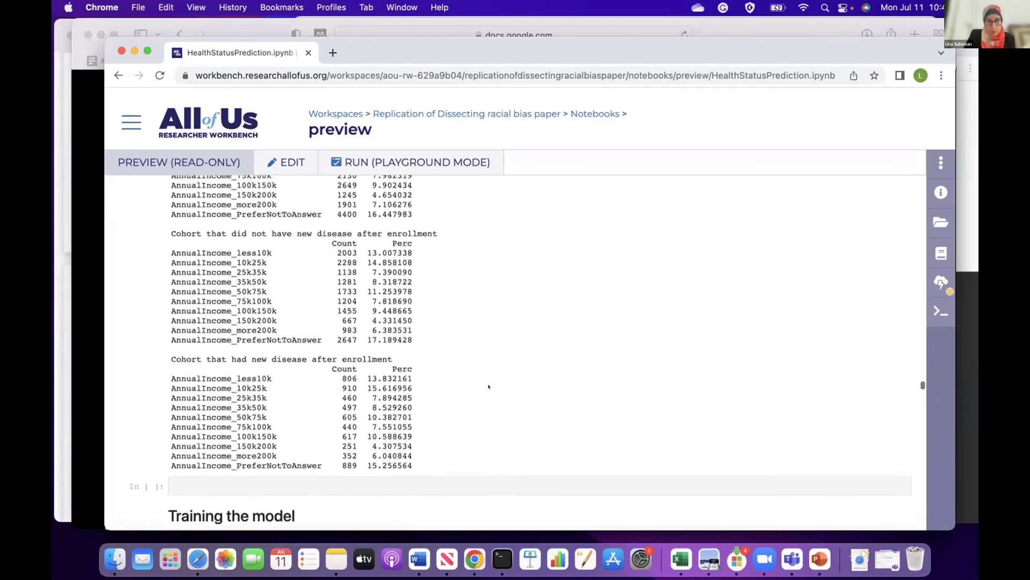
scroll(488, 385, down, 20)
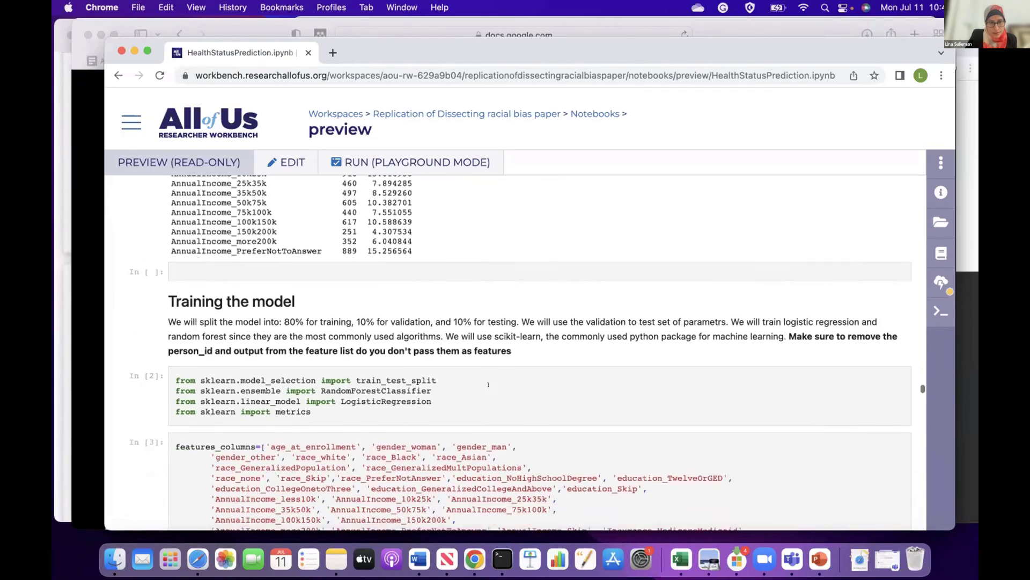
scroll(488, 385, down, 3)
scroll(489, 386, up, 10)
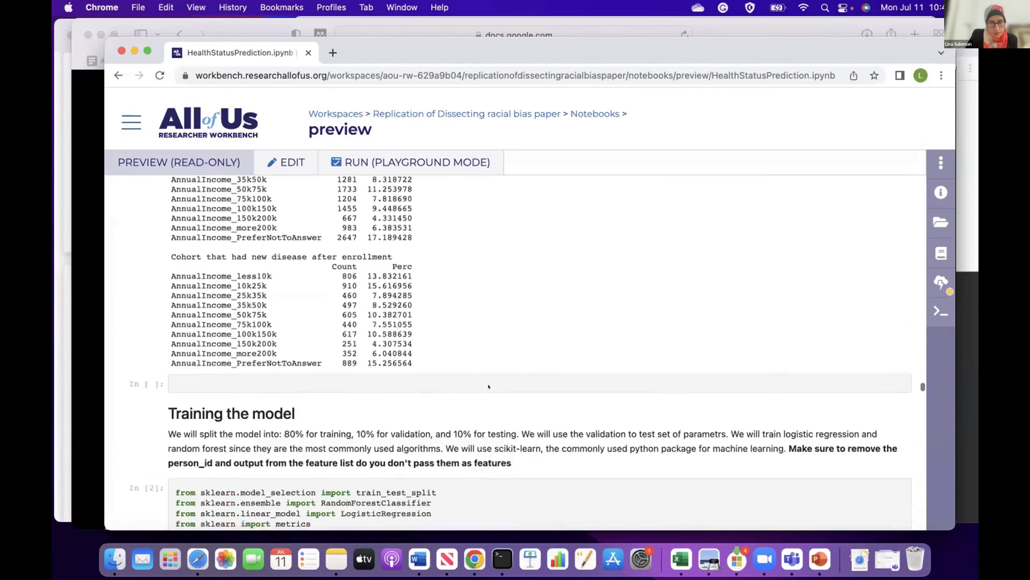
scroll(488, 387, up, 5)
scroll(424, 260, down, 10)
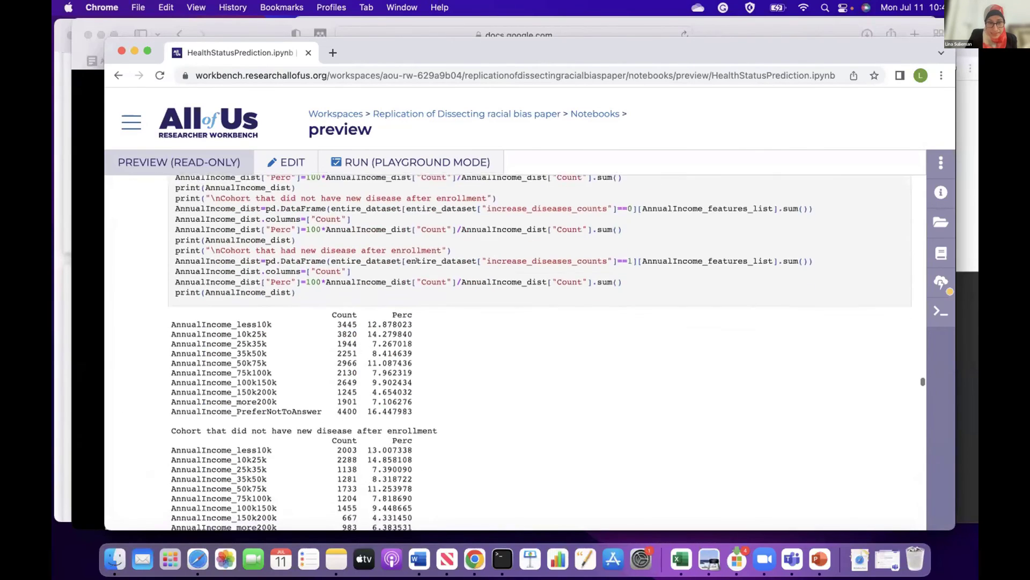
scroll(417, 260, down, 15)
scroll(417, 260, down, 2)
drag(312, 358, 177, 314)
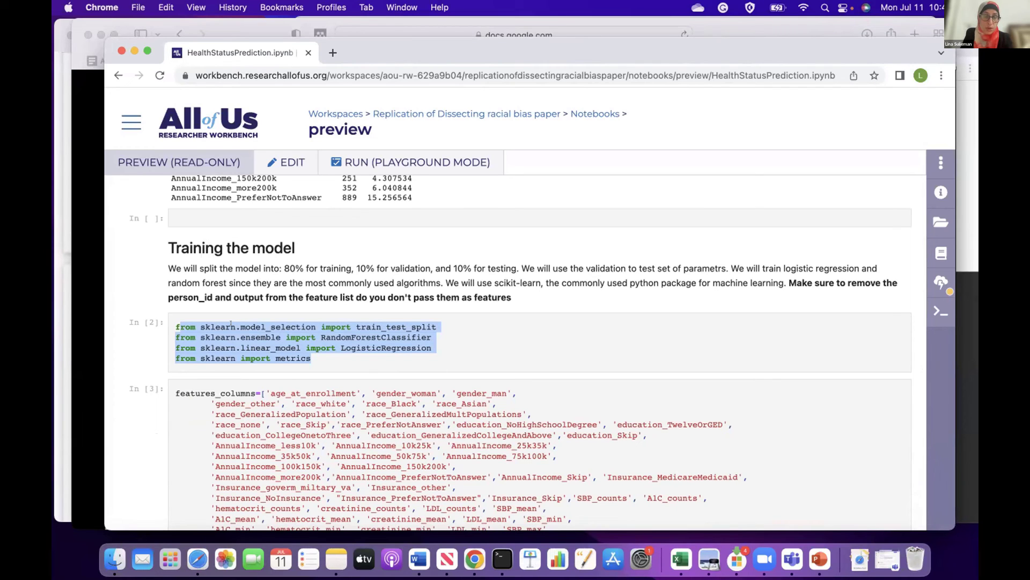
- Examine the features_columns list after the sklearn imports and highlight its entries from age_at_enrollment through the lab features
scroll(340, 408, down, 5)
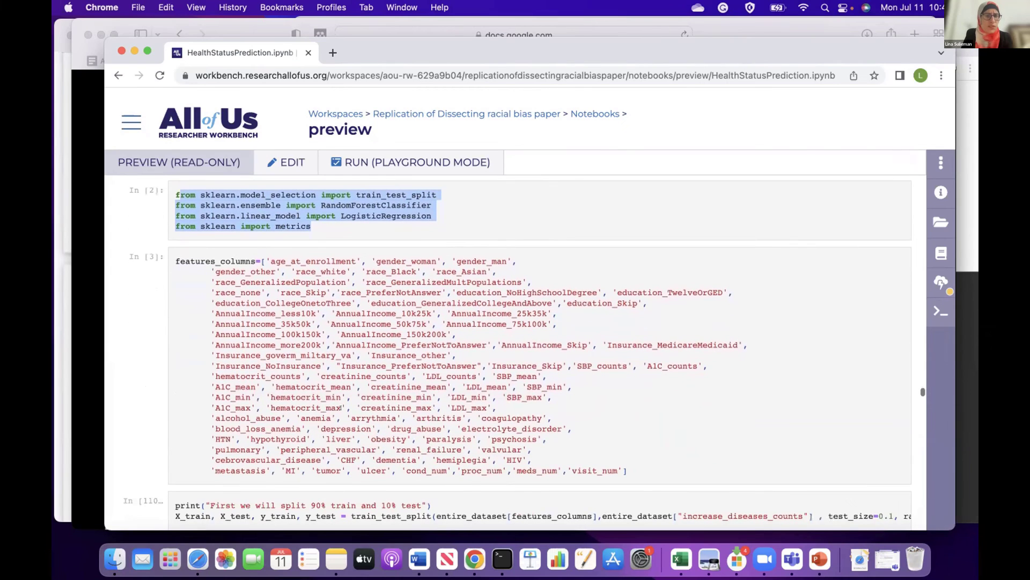
scroll(341, 408, up, 1)
scroll(341, 408, down, 1)
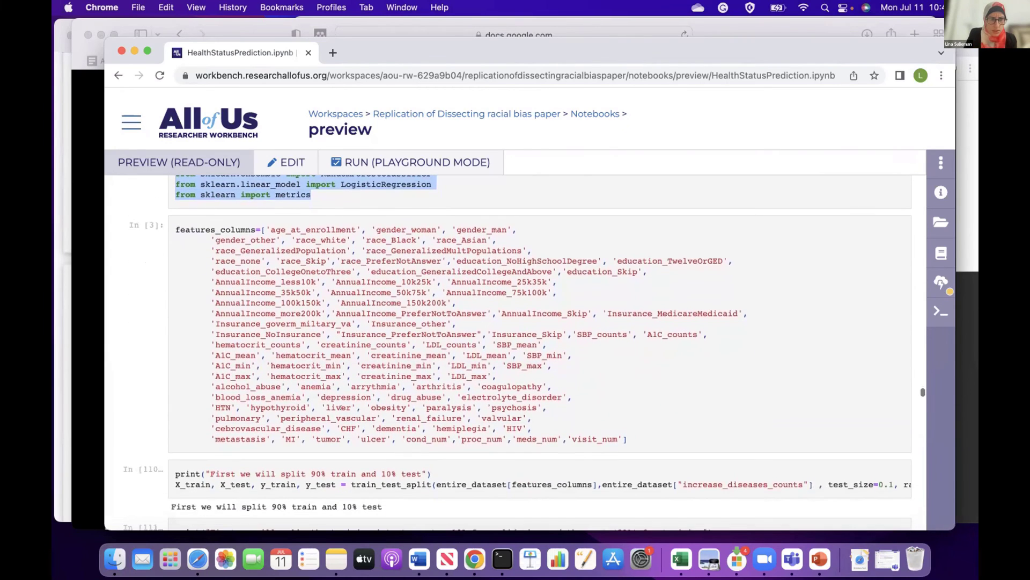
drag(249, 230, 494, 375)
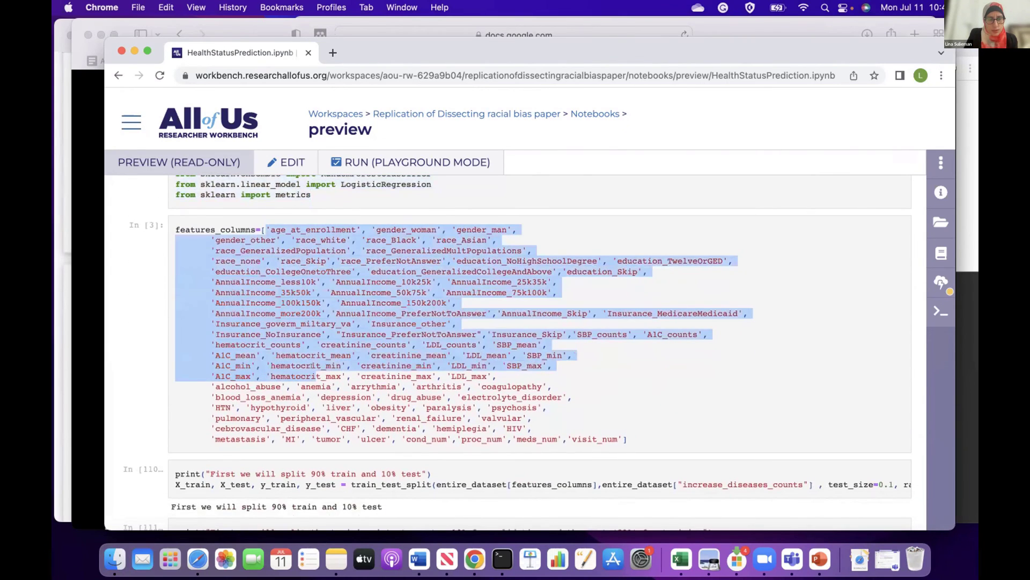
- Review the first train_test_split cell, highlighting the words about the 90% train and 10% test split
scroll(311, 366, down, 4)
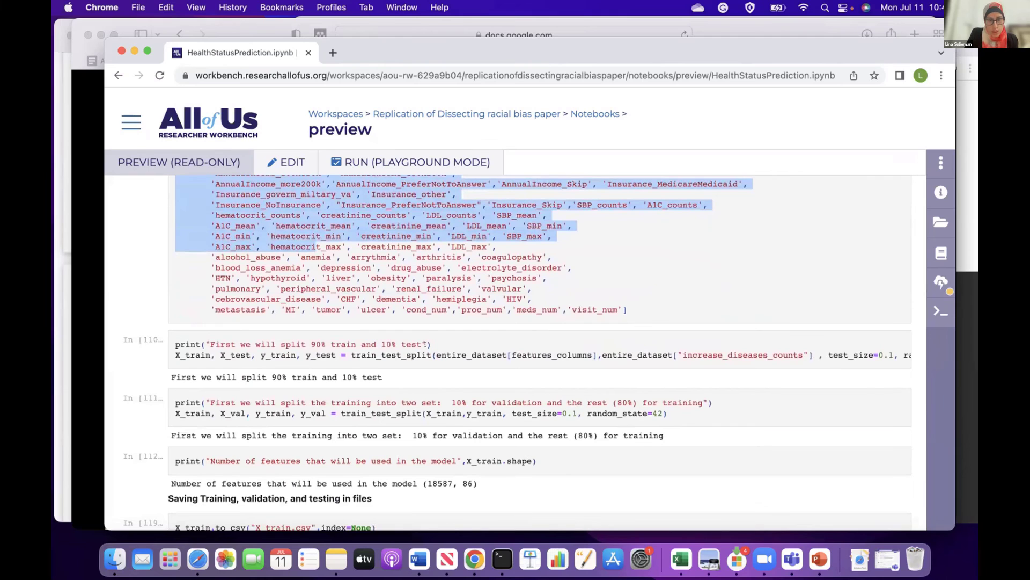
drag(322, 336, 280, 334)
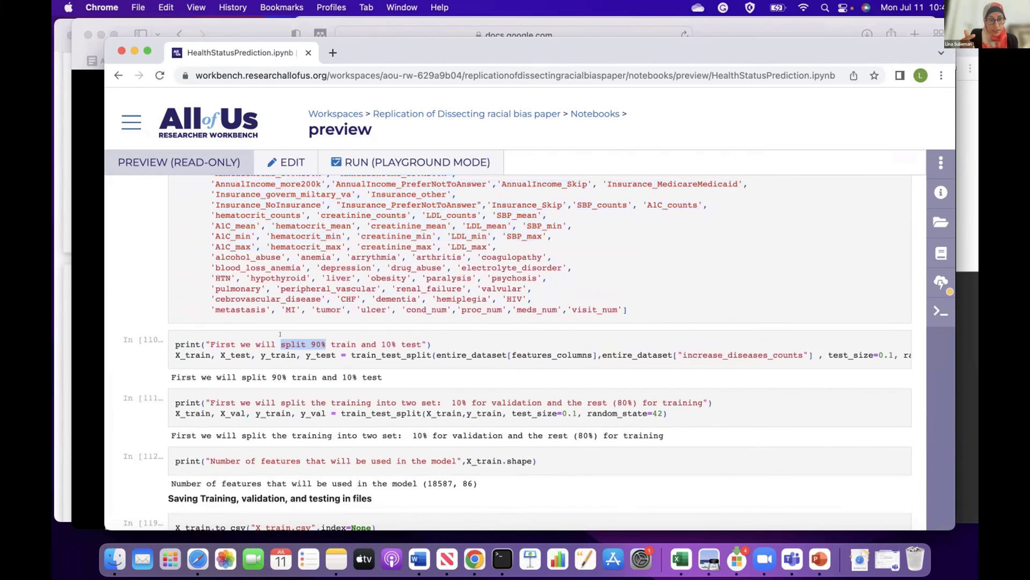
click(416, 344)
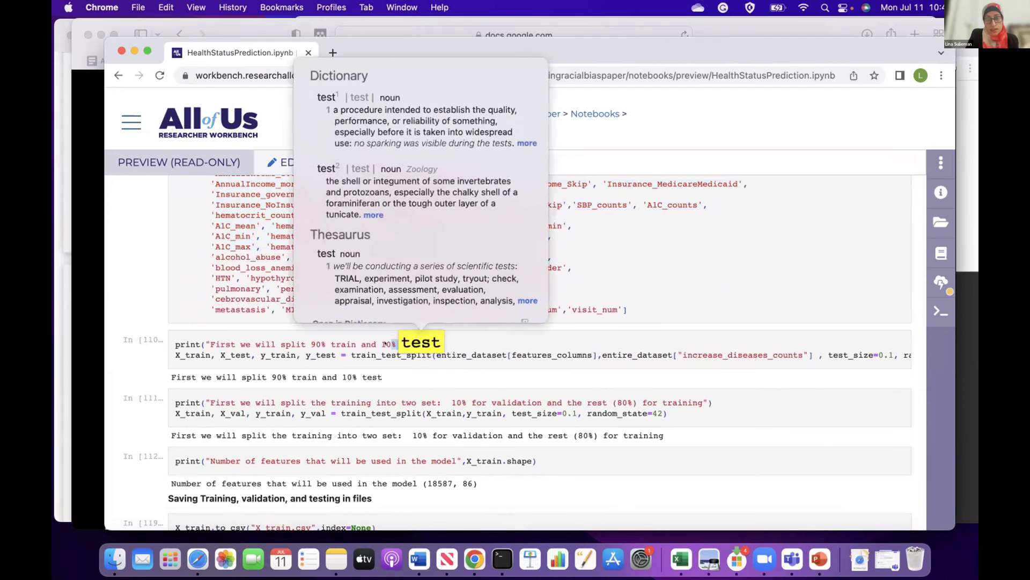
click(423, 356)
- Review how the training, validation and testing sets are saved and reloaded, highlighting the to_csv lines, read_csv lines and the X_train.csv file name
scroll(426, 365, down, 4)
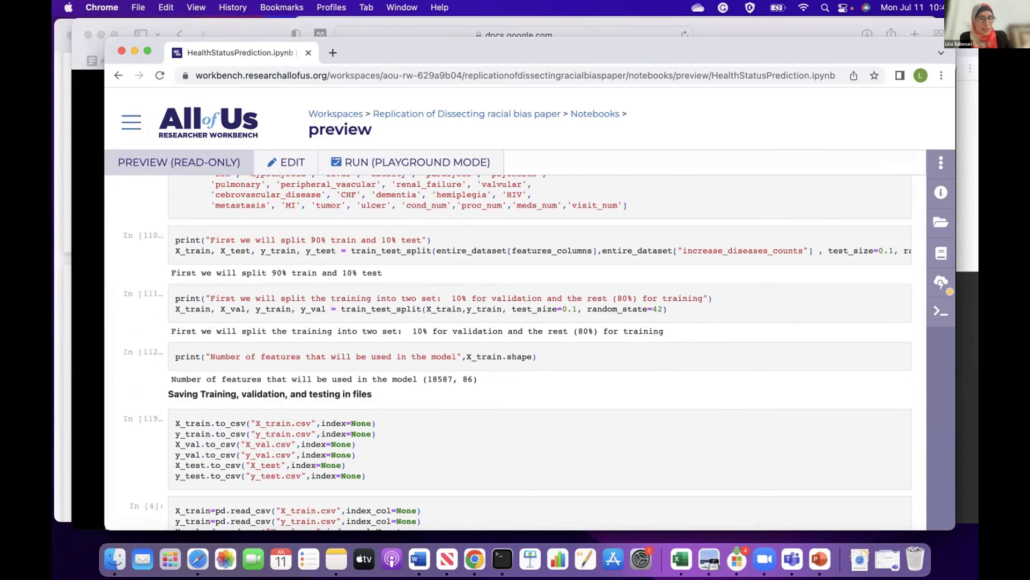
scroll(310, 383, down, 6)
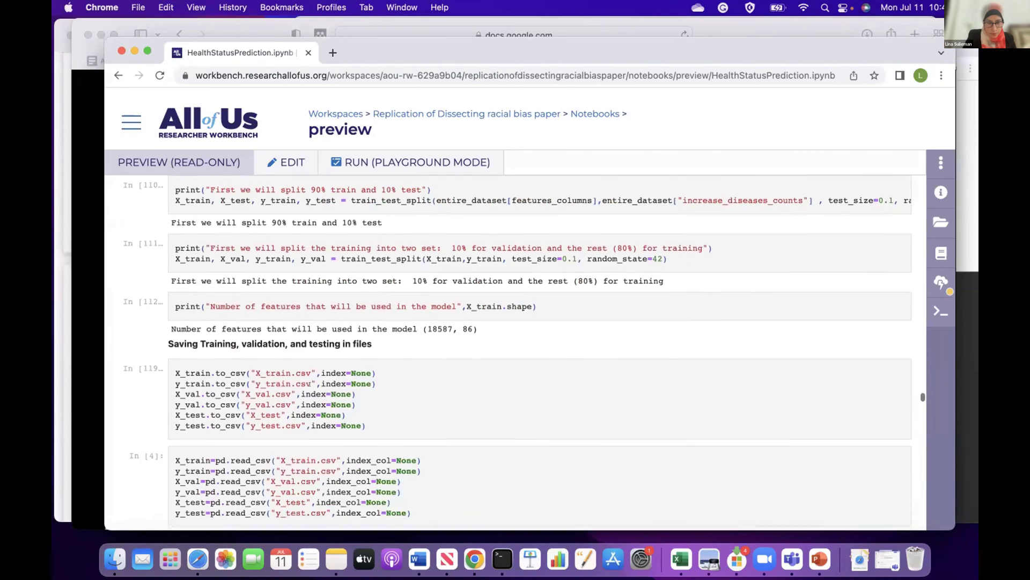
drag(366, 311, 271, 242)
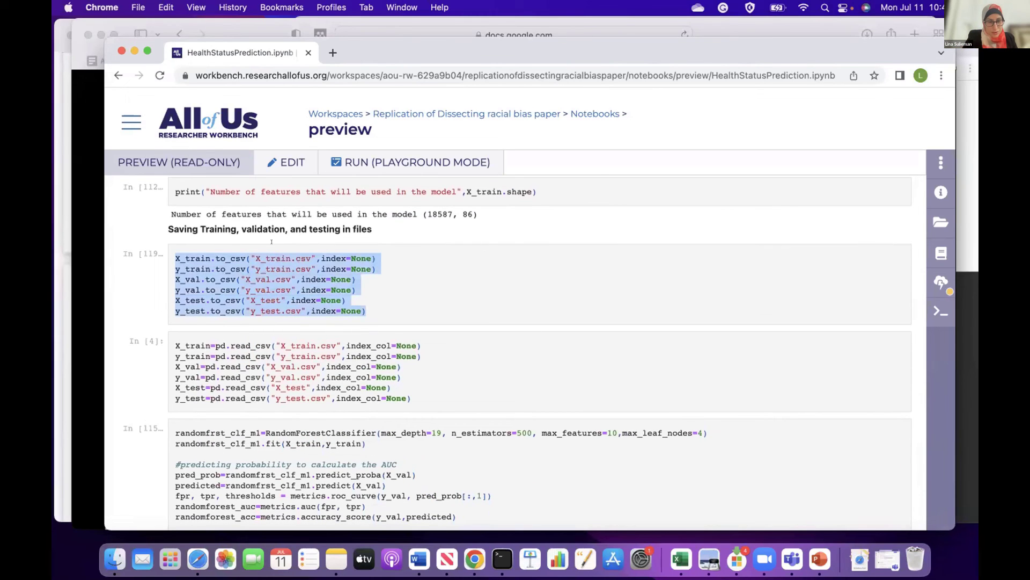
drag(290, 348, 316, 367)
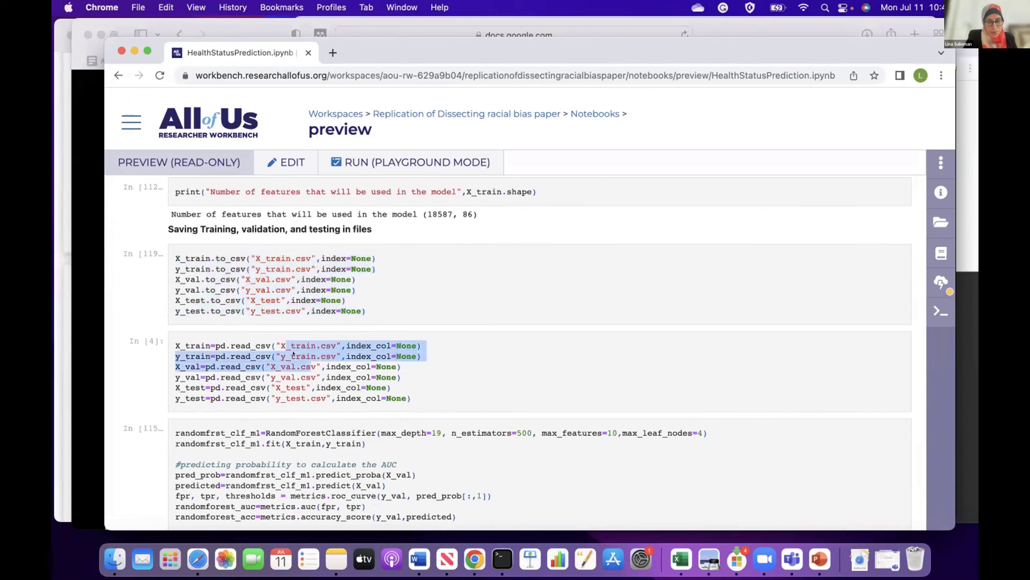
click(321, 356)
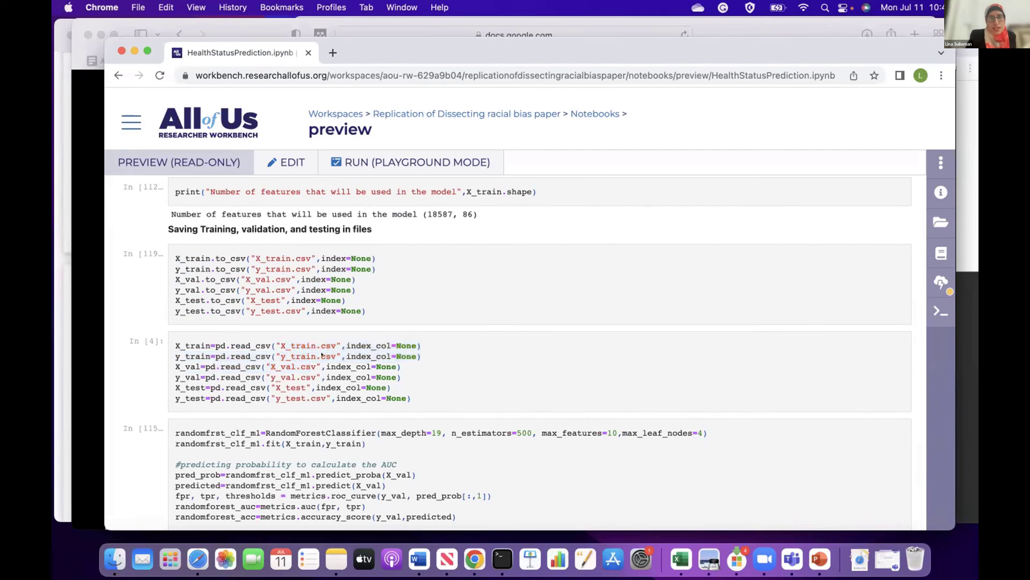
drag(332, 345, 273, 345)
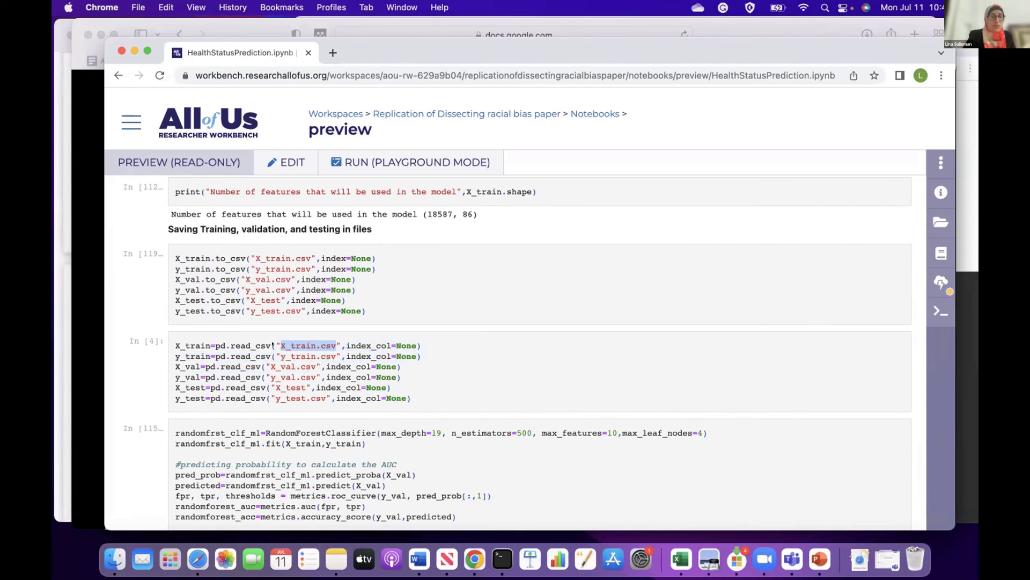
- Examine the first random forest model, randomfrst_clf_m1, highlighting its n_estimators, max_features and max_depth values
scroll(273, 345, down, 4)
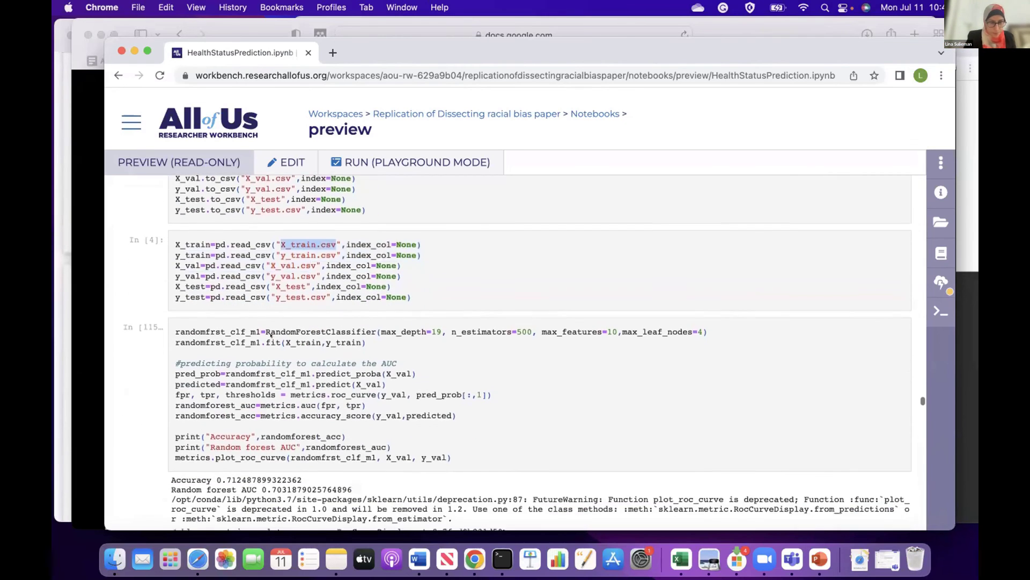
scroll(271, 335, down, 1)
drag(225, 314, 445, 404)
click(373, 324)
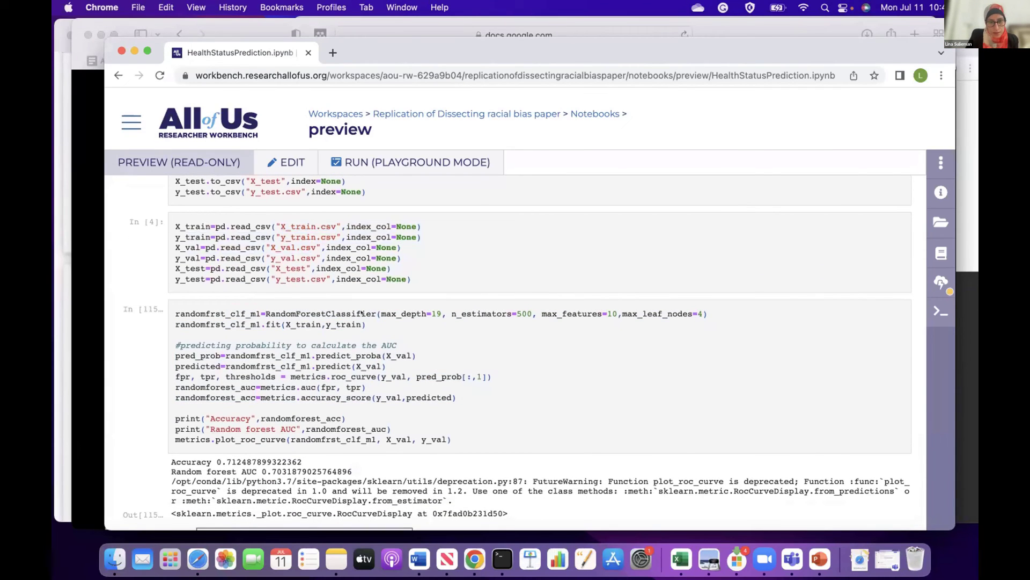
double_click(519, 313)
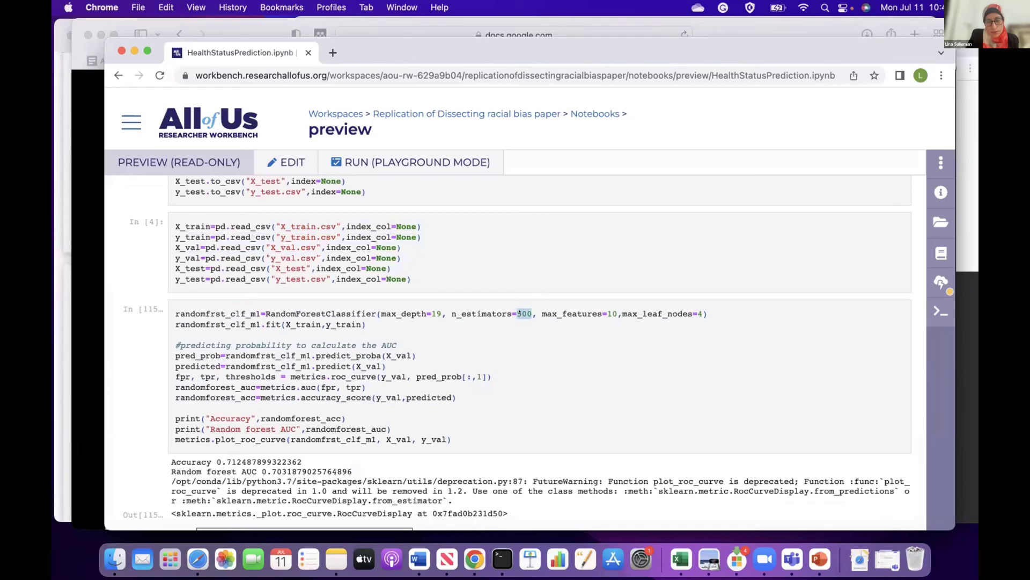
double_click(612, 313)
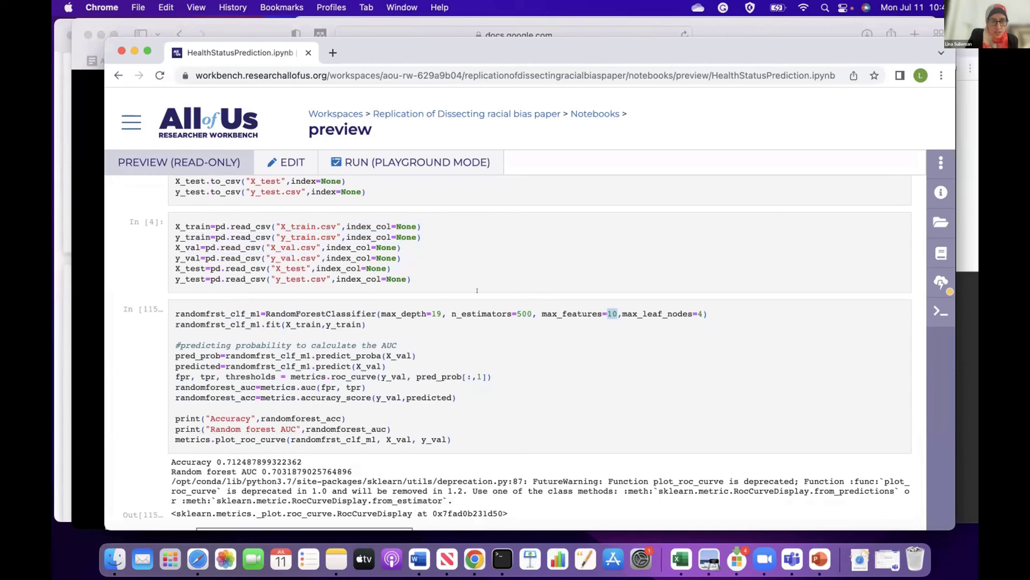
double_click(436, 314)
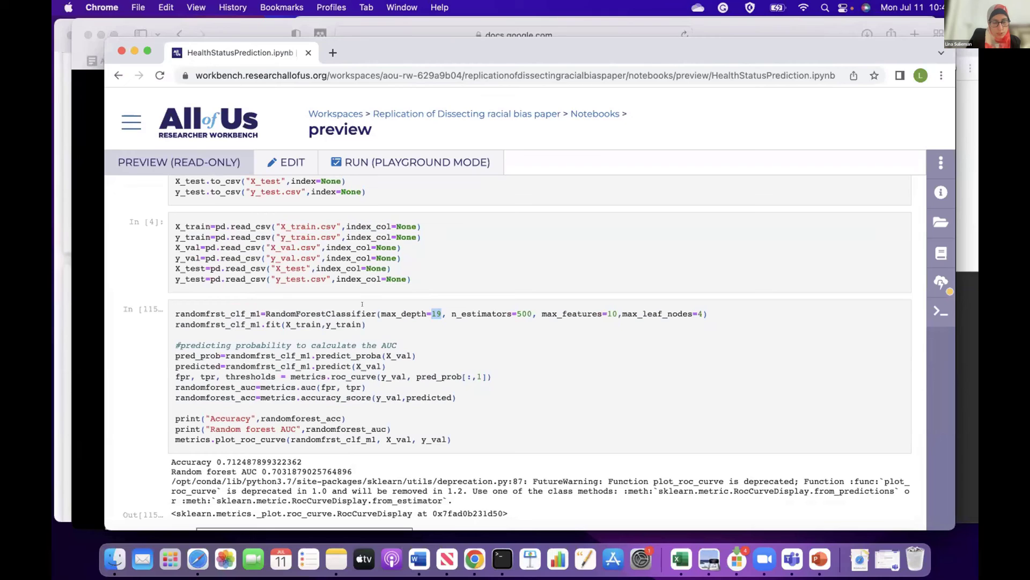
- Highlight the predict_proba call on X_val and the roc_curve thresholds line in the first random forest cell
drag(332, 355, 279, 346)
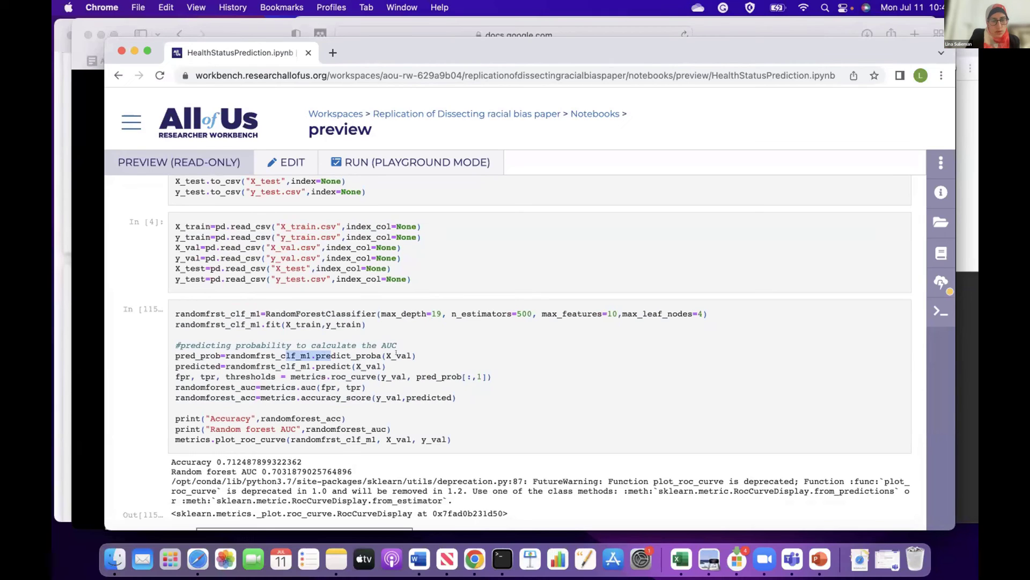
drag(415, 355, 331, 355)
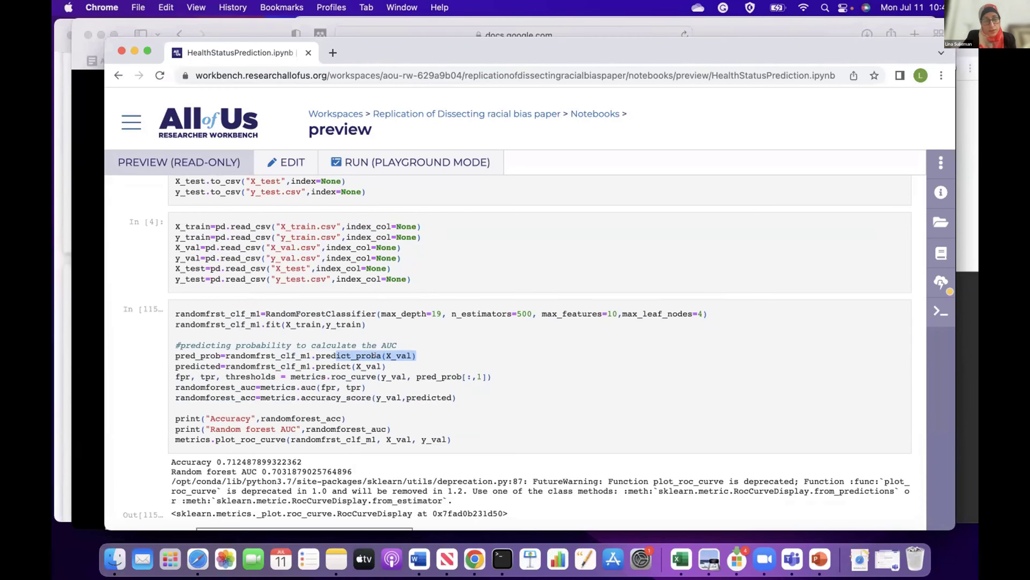
scroll(374, 356, down, 3)
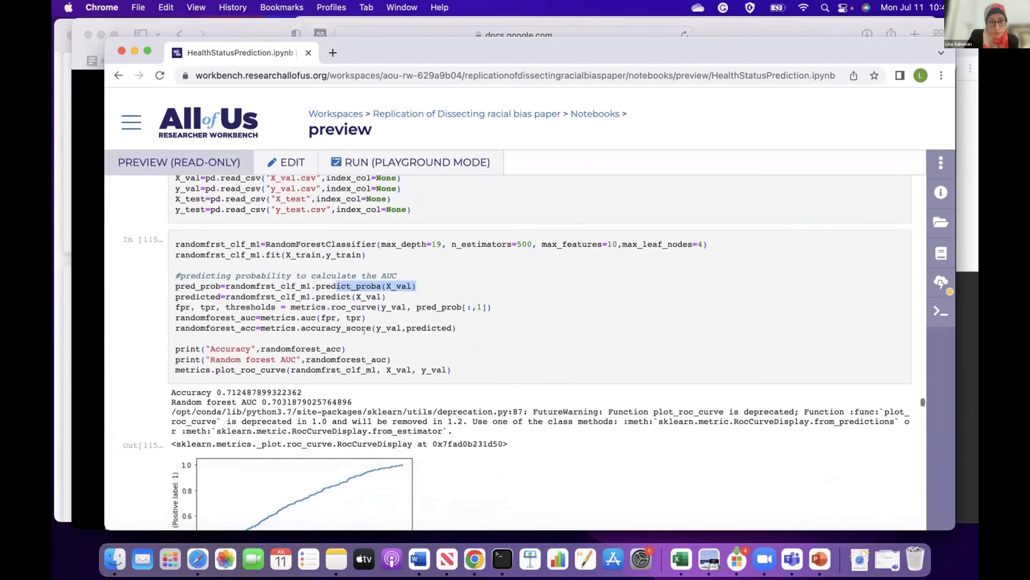
drag(321, 286, 245, 307)
click(355, 302)
- Review the first random forest's accuracy and AUC output, highlight the AUC value, and view its ROC curve
scroll(241, 293, down, 2)
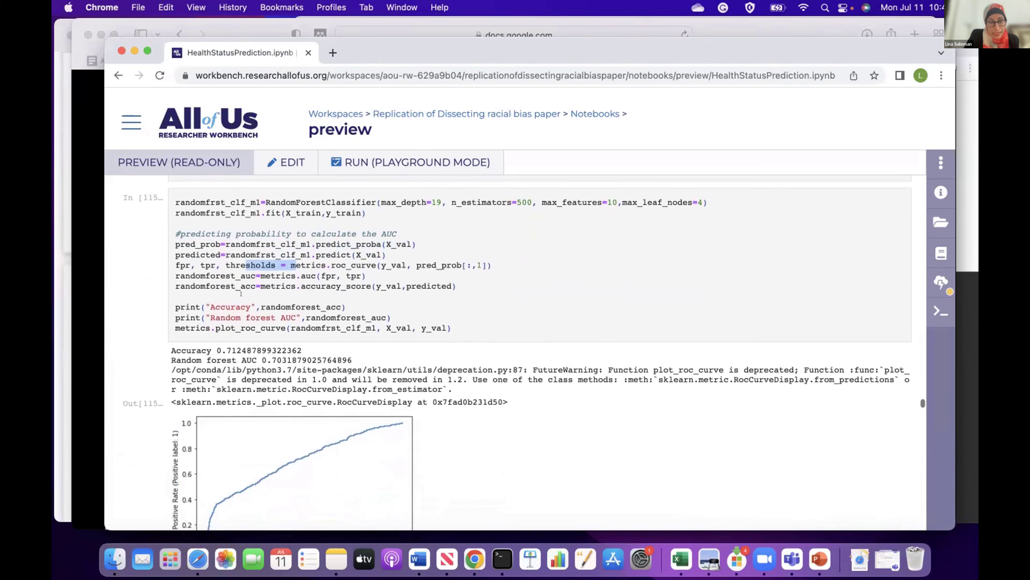
drag(312, 303, 270, 303)
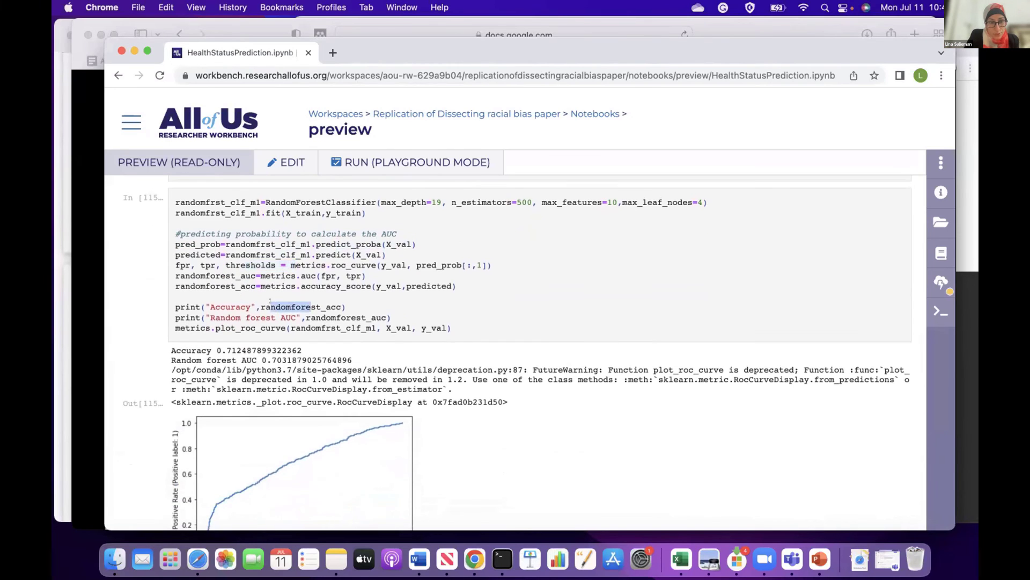
click(332, 315)
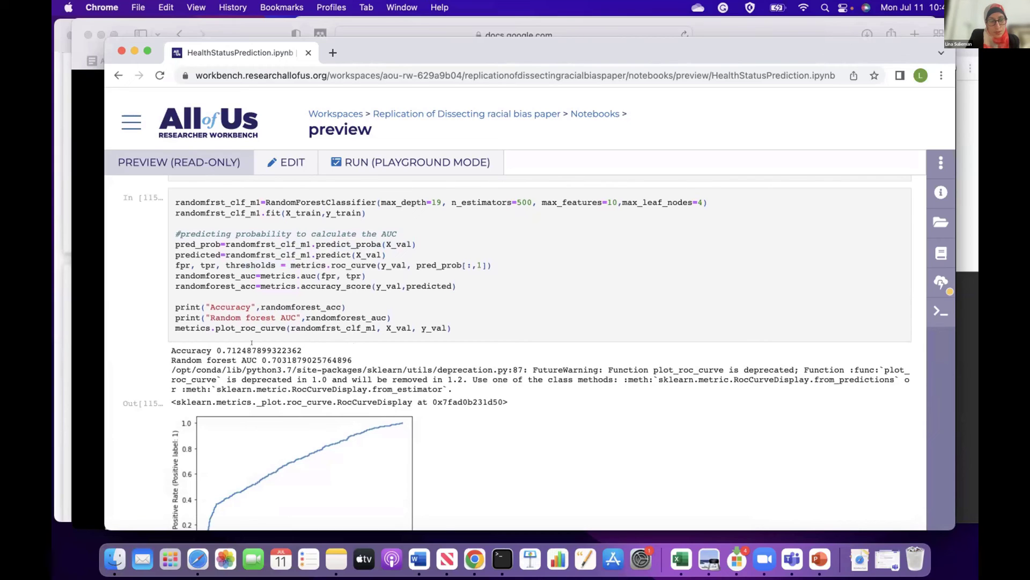
drag(287, 360, 266, 360)
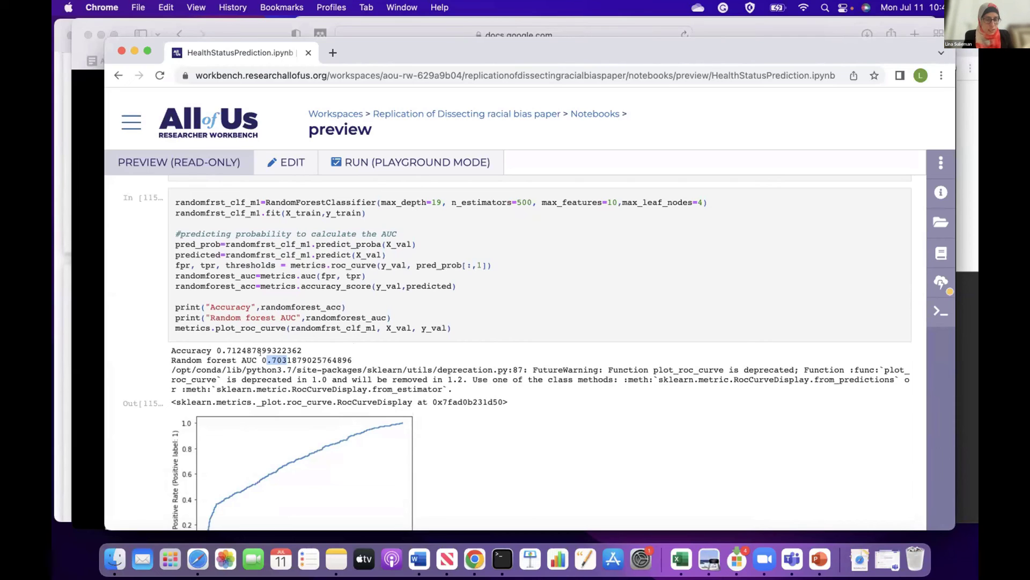
scroll(291, 404, down, 5)
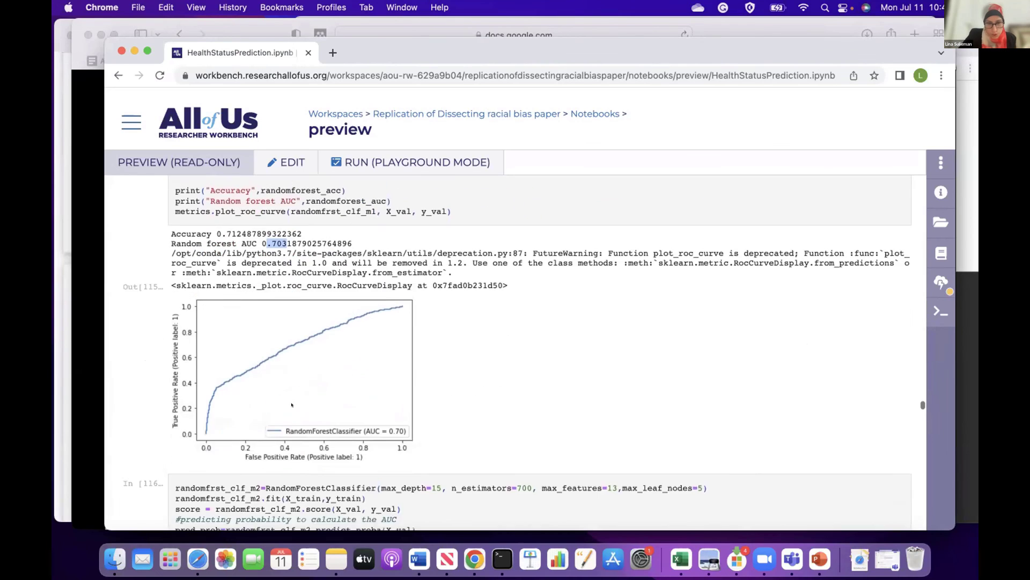
- Examine the second random forest model, randomfrst_clf_m2, highlighting its n_estimators, max_depth and max_features settings
scroll(291, 407, down, 1)
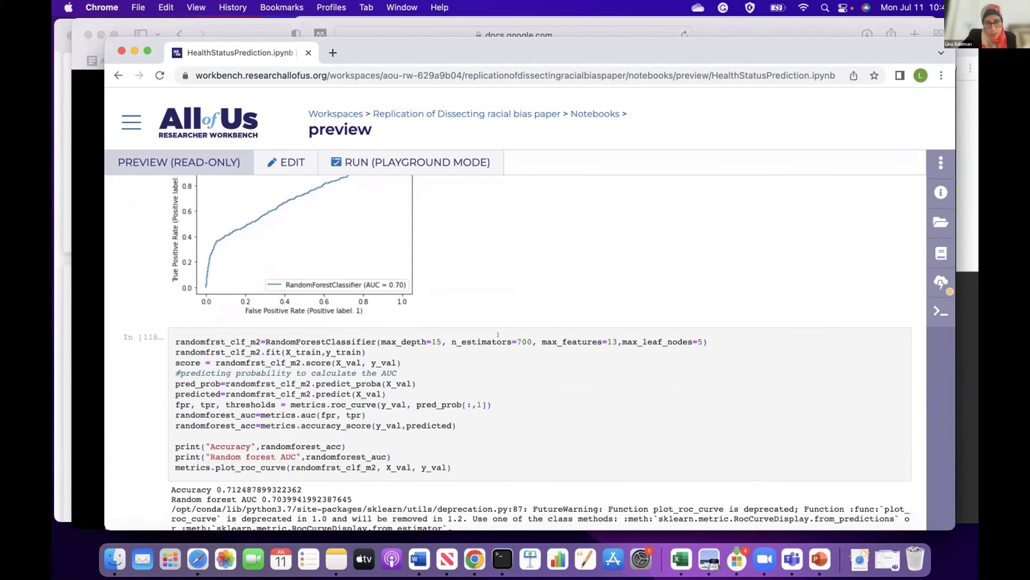
drag(532, 334, 508, 334)
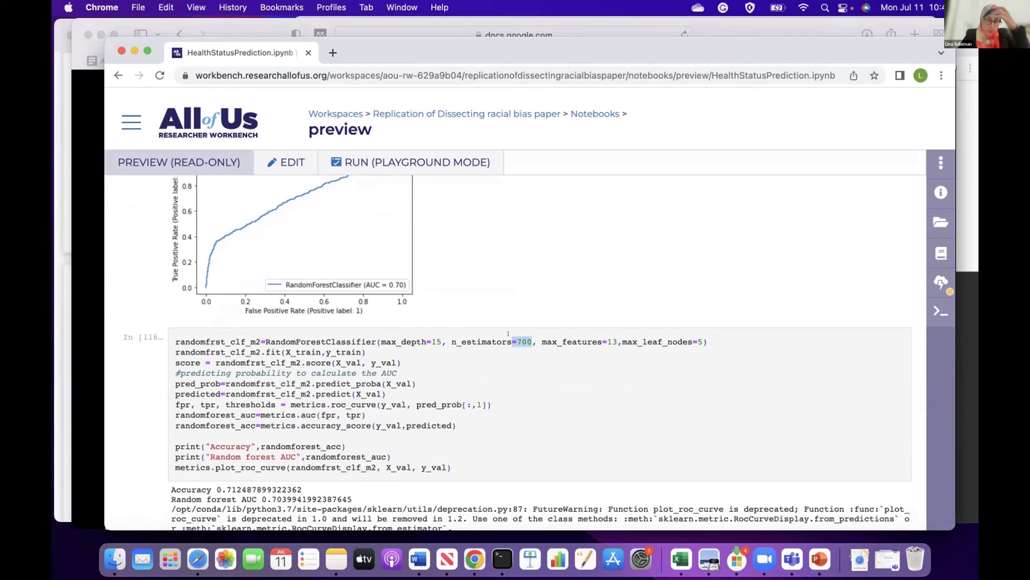
double_click(436, 333)
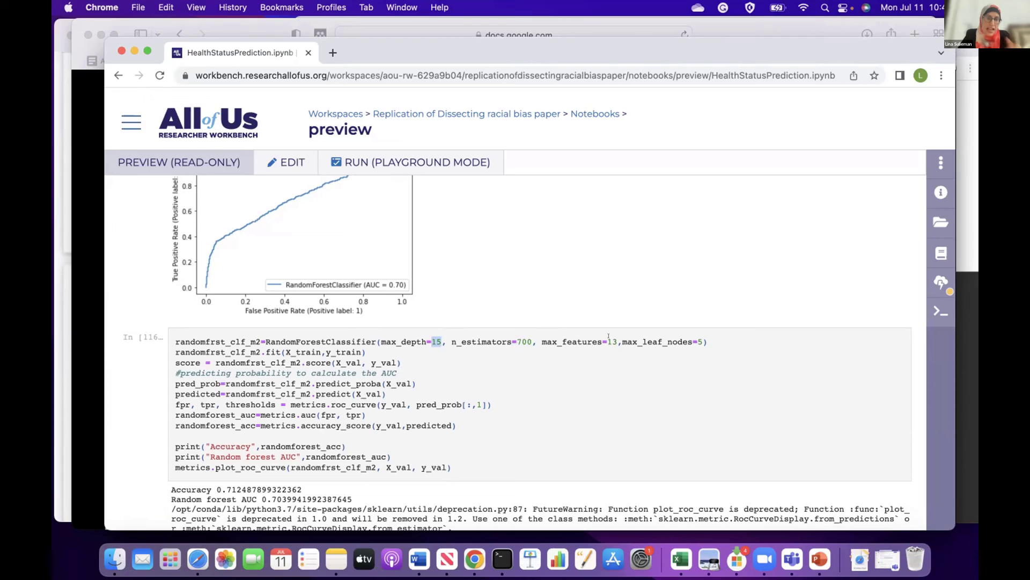
drag(617, 335, 539, 335)
- Review the second random forest's accuracy and AUC code and output, highlight digits of the AUC value, and view its ROC curve
scroll(353, 269, down, 4)
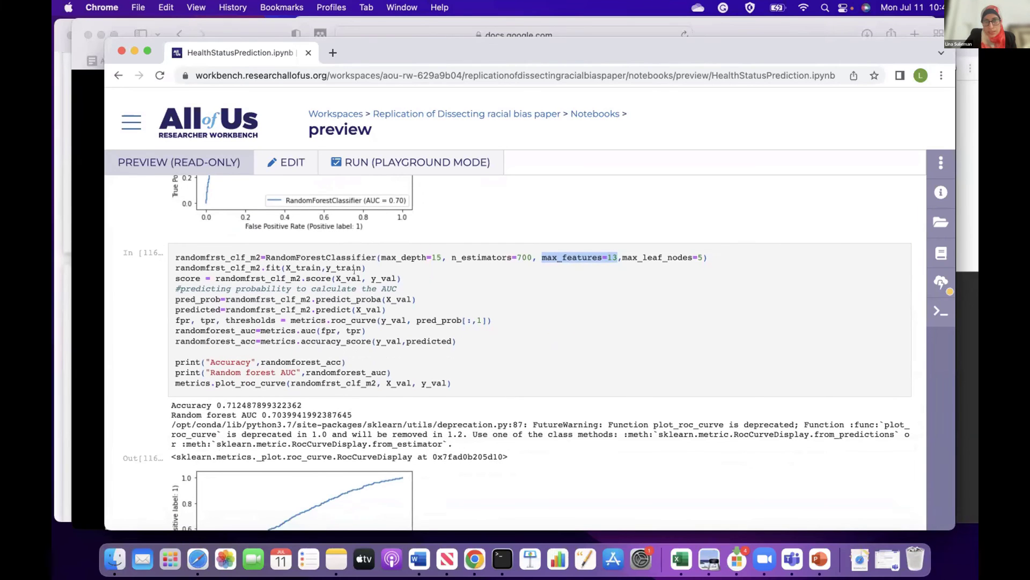
drag(457, 339, 427, 338)
scroll(425, 336, down, 3)
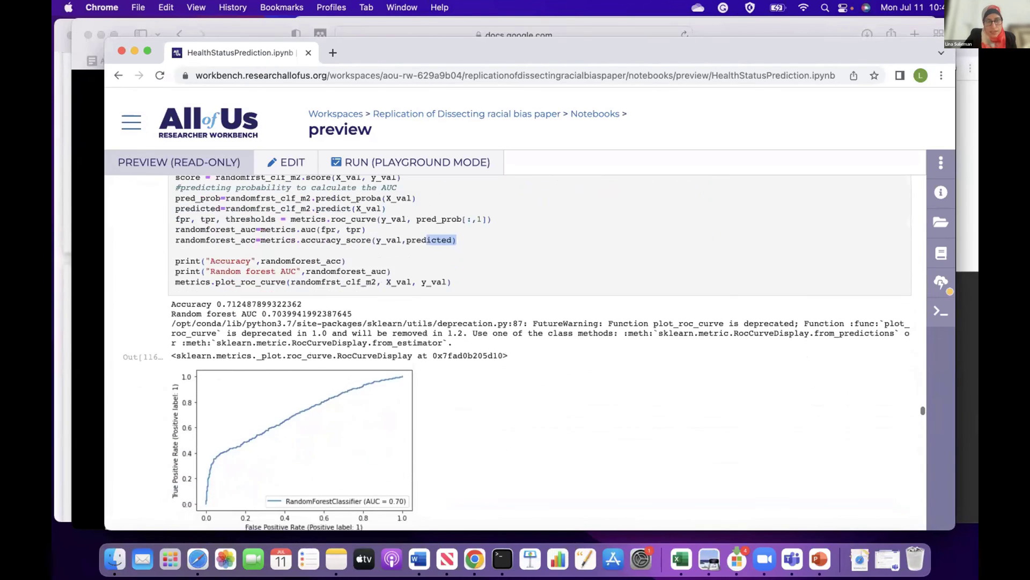
drag(332, 261, 301, 253)
drag(362, 272, 346, 272)
drag(303, 314, 282, 314)
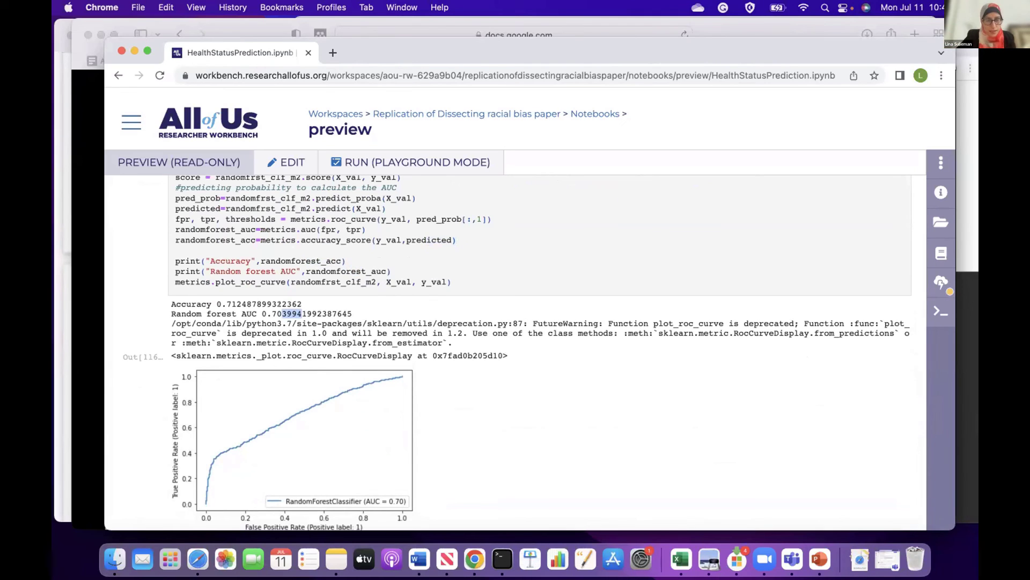
scroll(416, 376, down, 3)
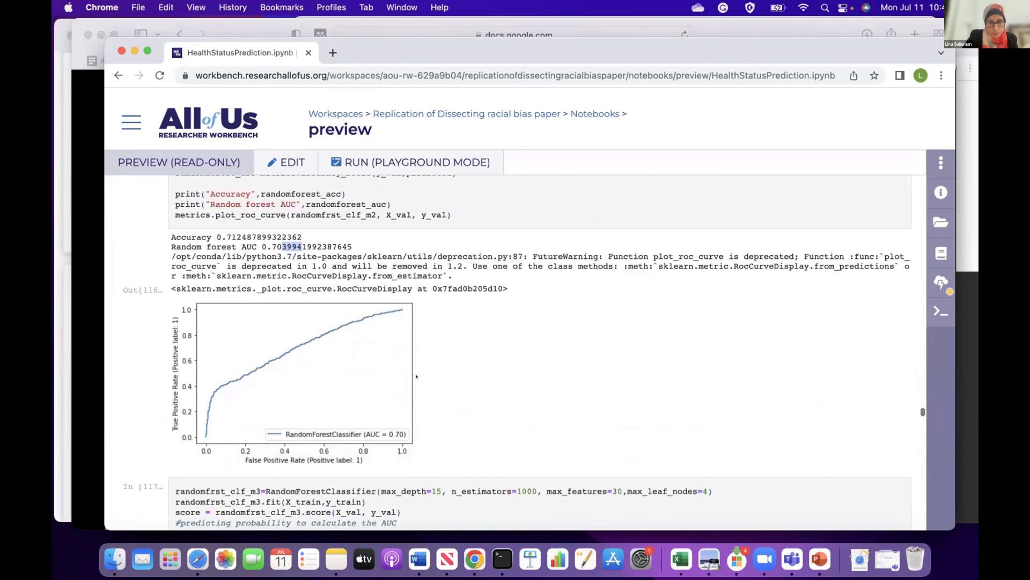
- Examine the third random forest model, randomfrst_clf_m3, highlighting its max_depth, n_estimators and max_features parameters, and view its ROC curve
scroll(416, 376, down, 4)
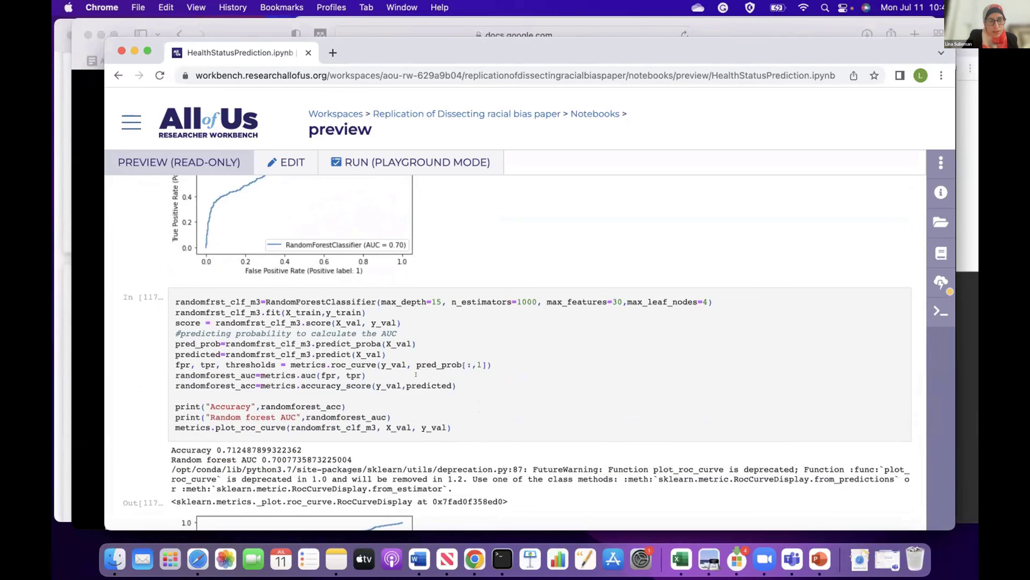
drag(633, 281, 374, 272)
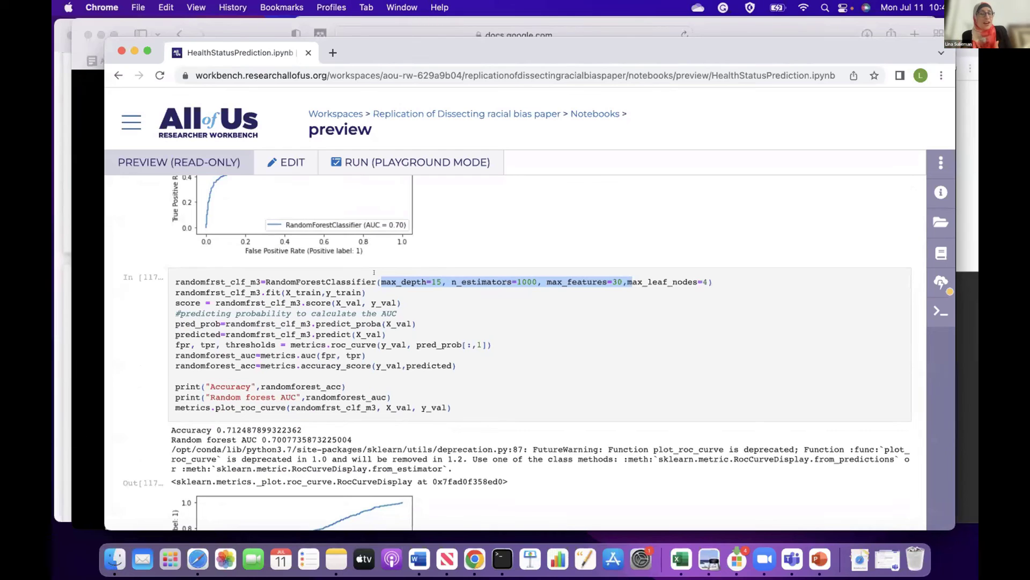
scroll(374, 273, down, 10)
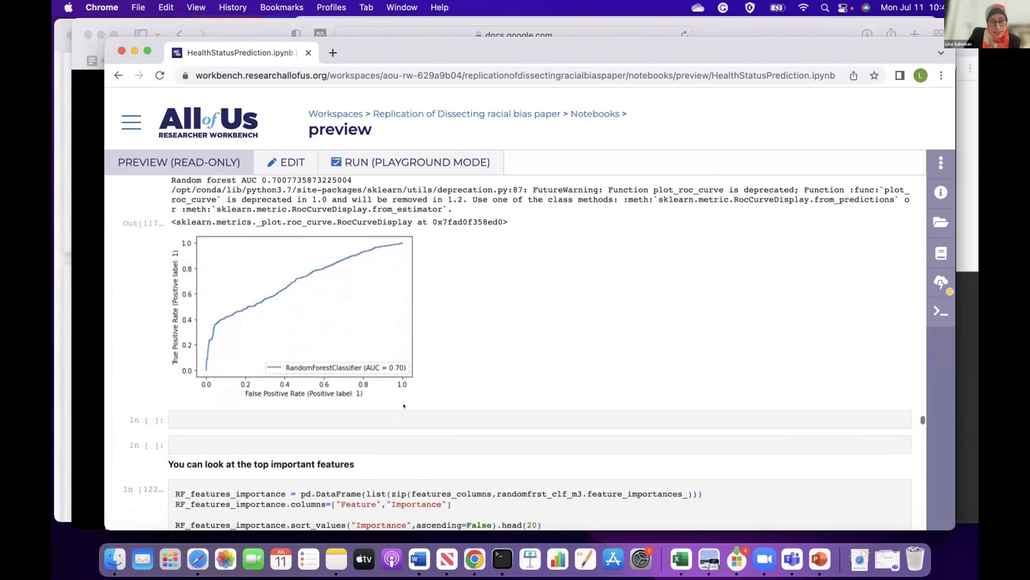
- Review the code that lists randomfrst_clf_m3's top important features, highlighting part of the DataFrame construction, and view its output table
scroll(403, 406, down, 3)
scroll(433, 334, down, 2)
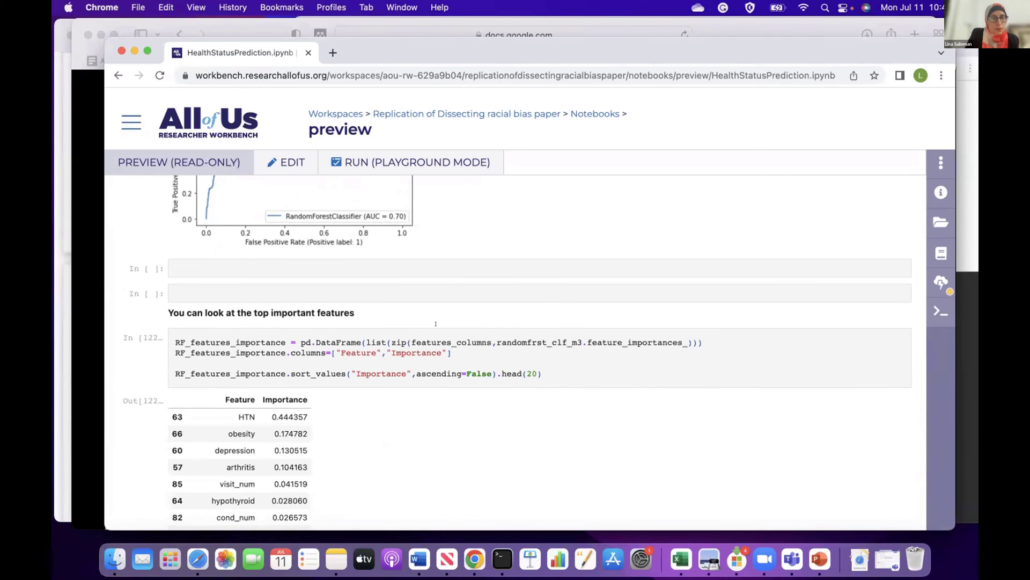
drag(361, 342, 432, 343)
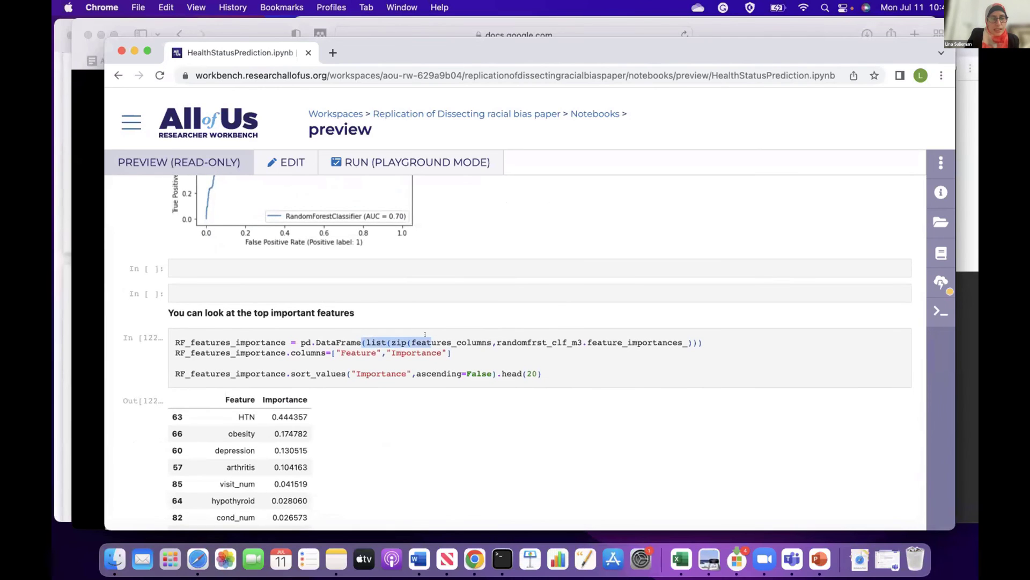
scroll(425, 334, down, 5)
scroll(425, 334, down, 1)
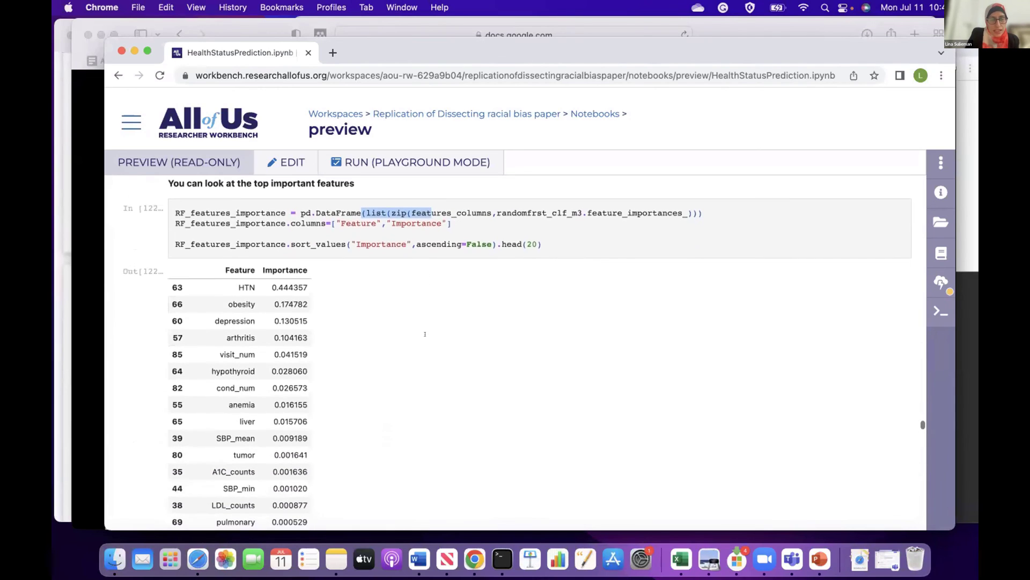
scroll(425, 334, down, 2)
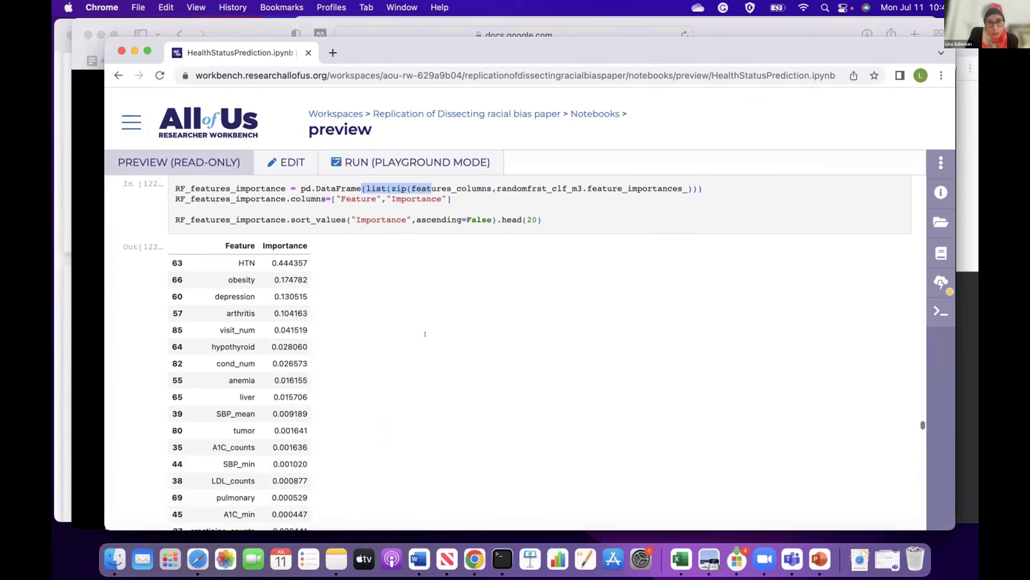
scroll(413, 312, up, 2)
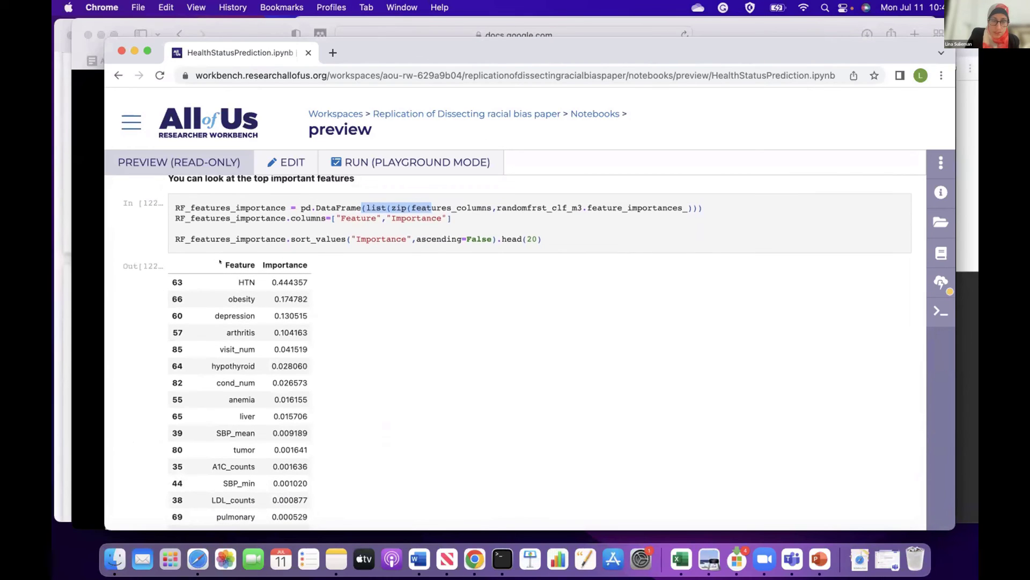
- Highlight the Feature and Importance headers and the HTN and obesity rows in the random forest importance table, then clear the highlight
drag(219, 260, 303, 263)
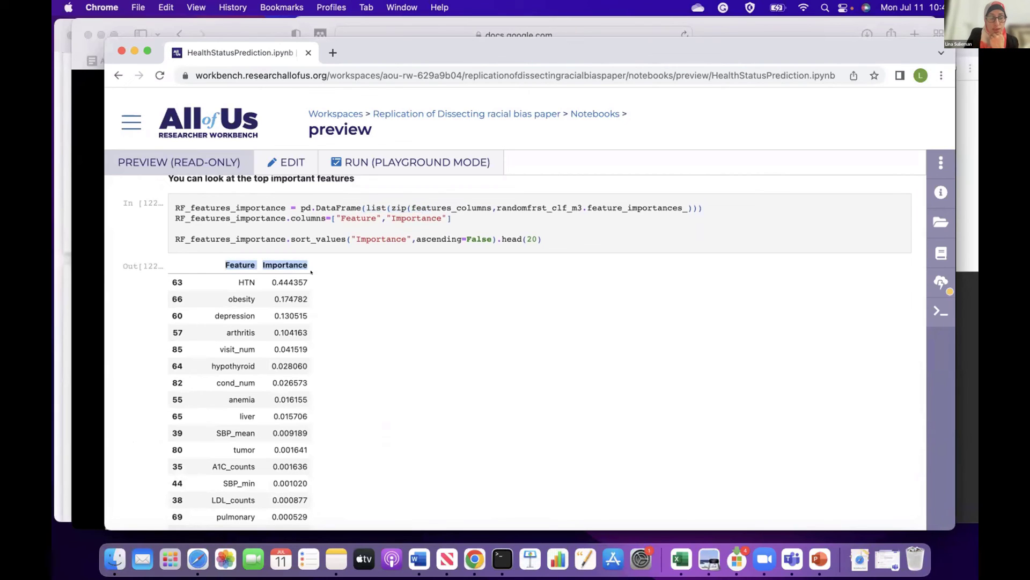
drag(310, 270, 303, 294)
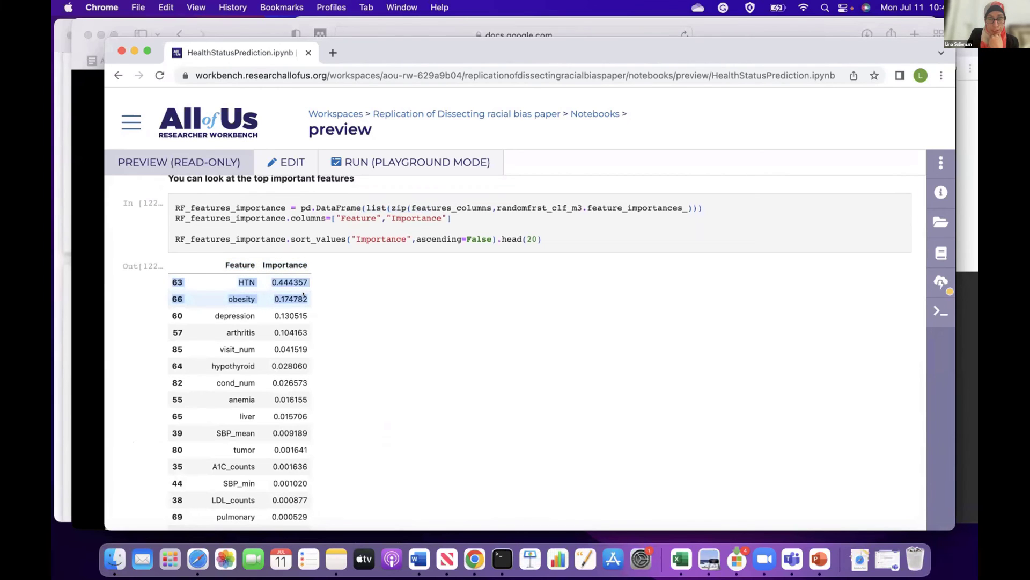
scroll(303, 293, down, 2)
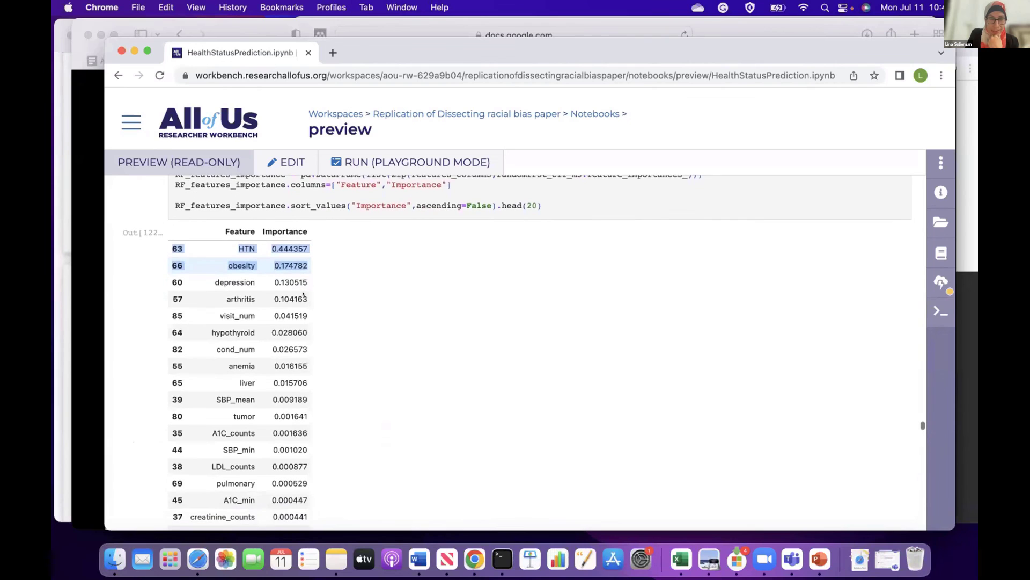
scroll(303, 293, down, 1)
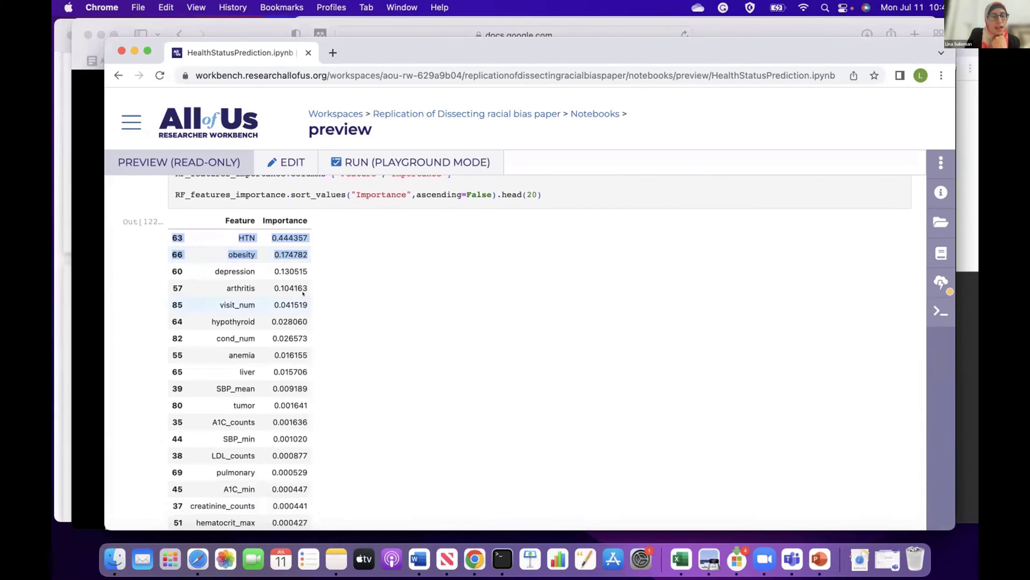
scroll(303, 293, down, 1)
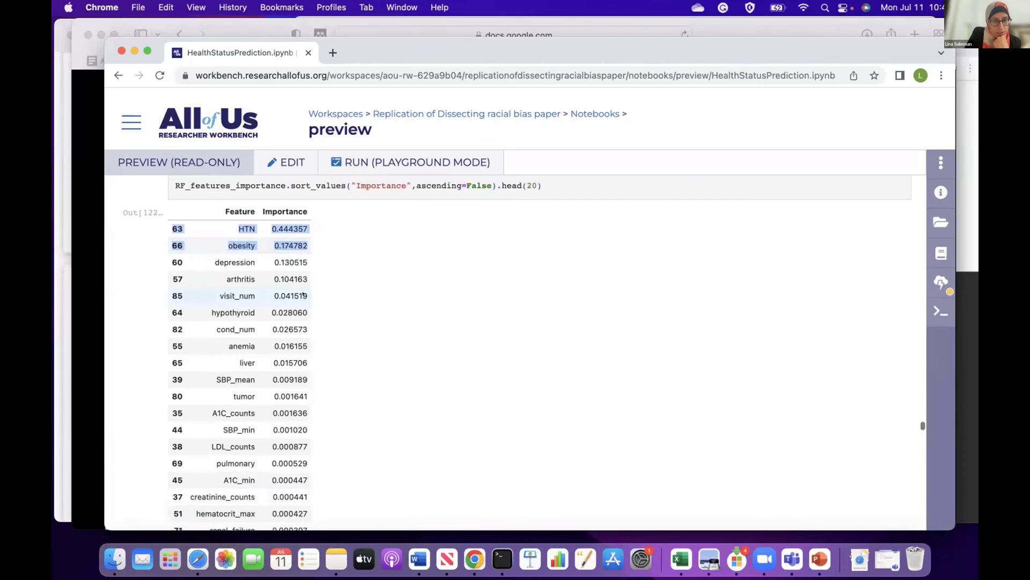
click(333, 241)
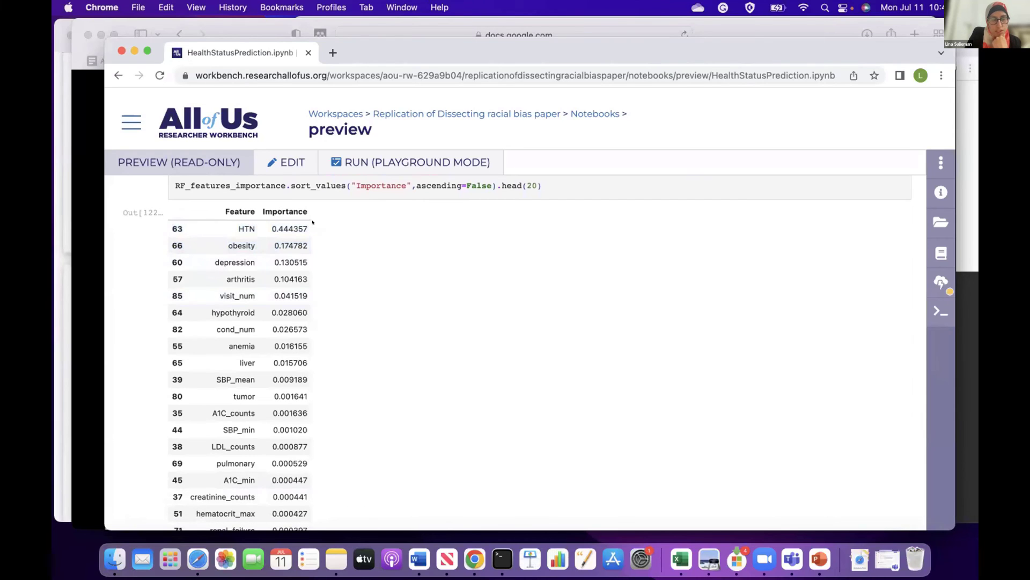
- Examine the remaining random forest features, highlighting visit_num and meds_num in the importance table
scroll(334, 302, down, 3)
scroll(334, 302, up, 2)
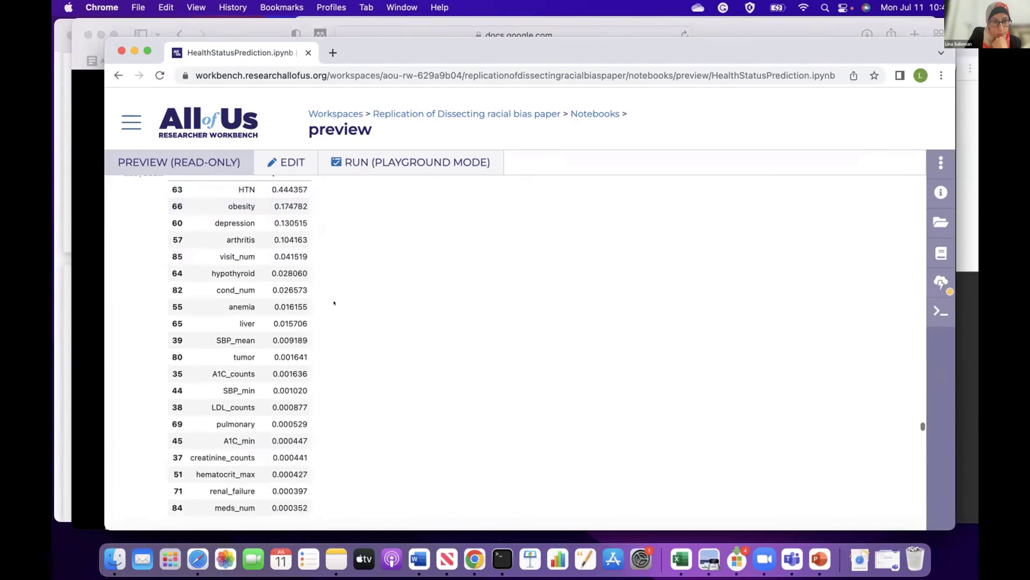
scroll(334, 303, down, 1)
drag(256, 261, 218, 251)
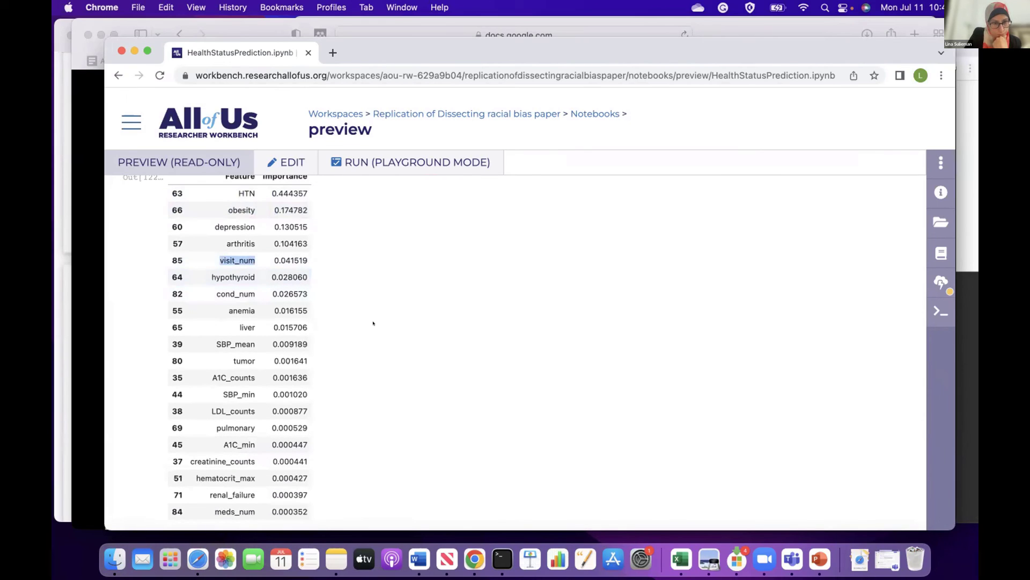
scroll(383, 332, down, 2)
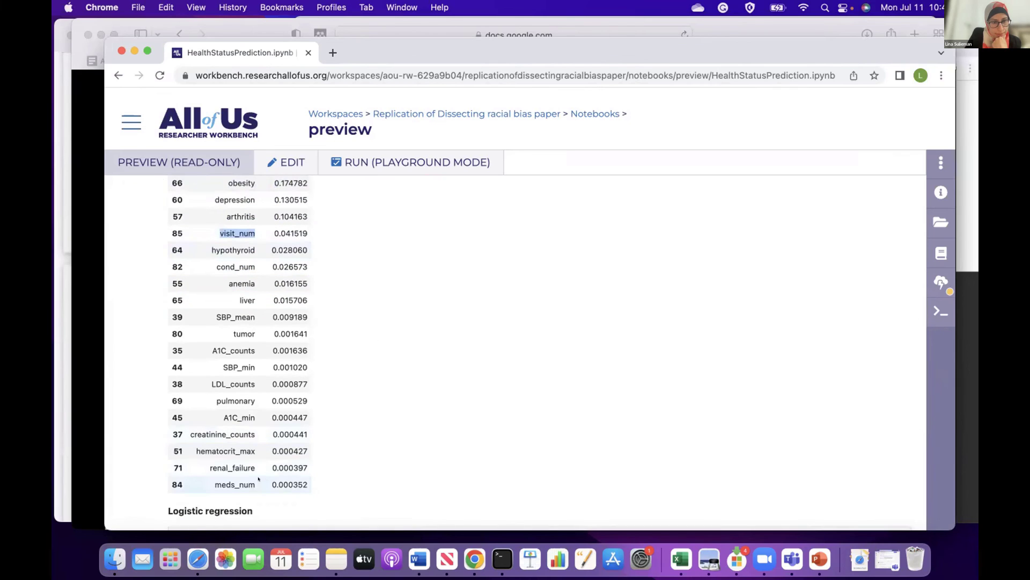
drag(256, 484, 218, 477)
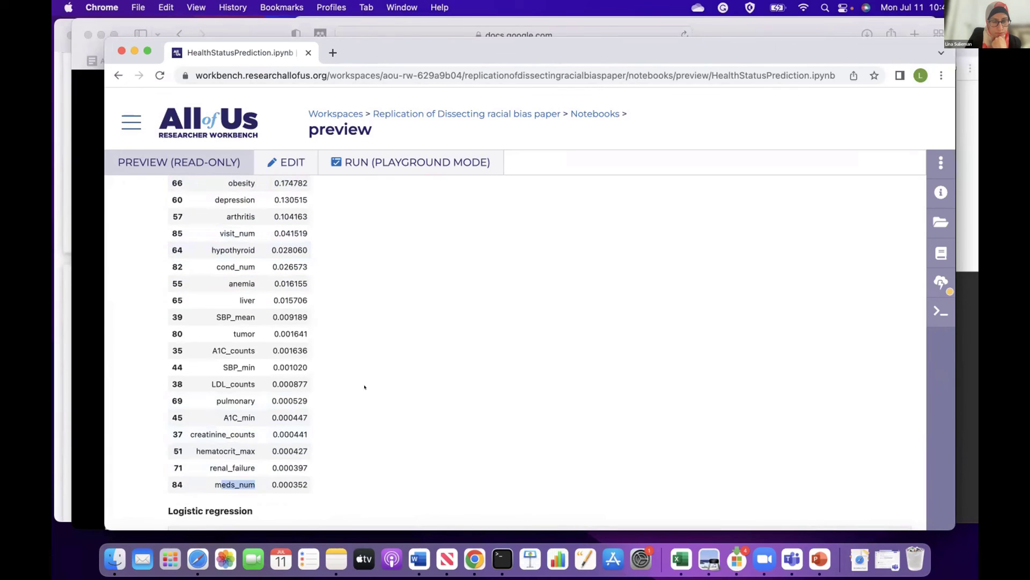
scroll(364, 387, down, 1)
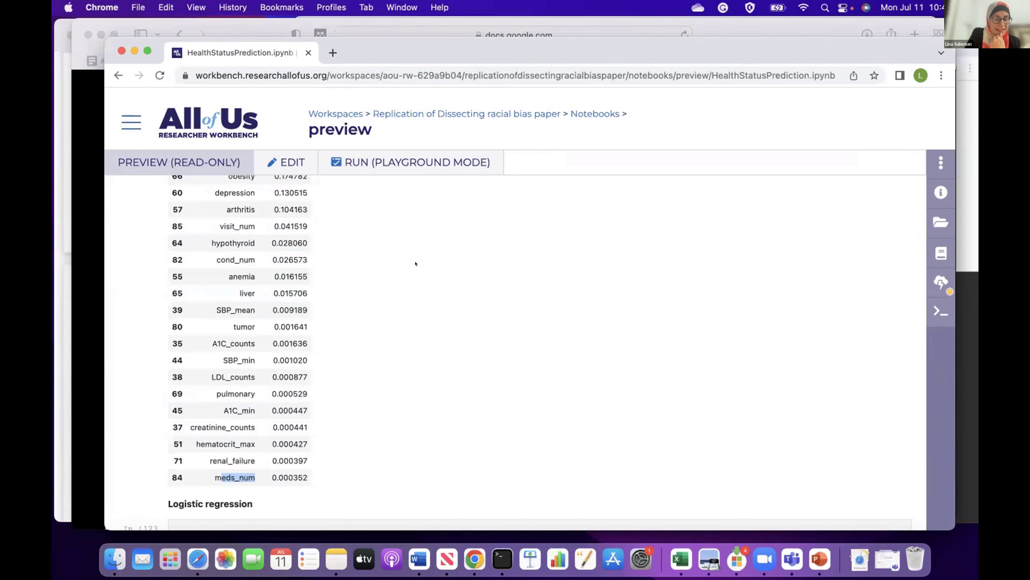
- Examine the first logistic regression model, LR_clf_m1, highlighting its penalty='l2' setting
scroll(415, 263, down, 8)
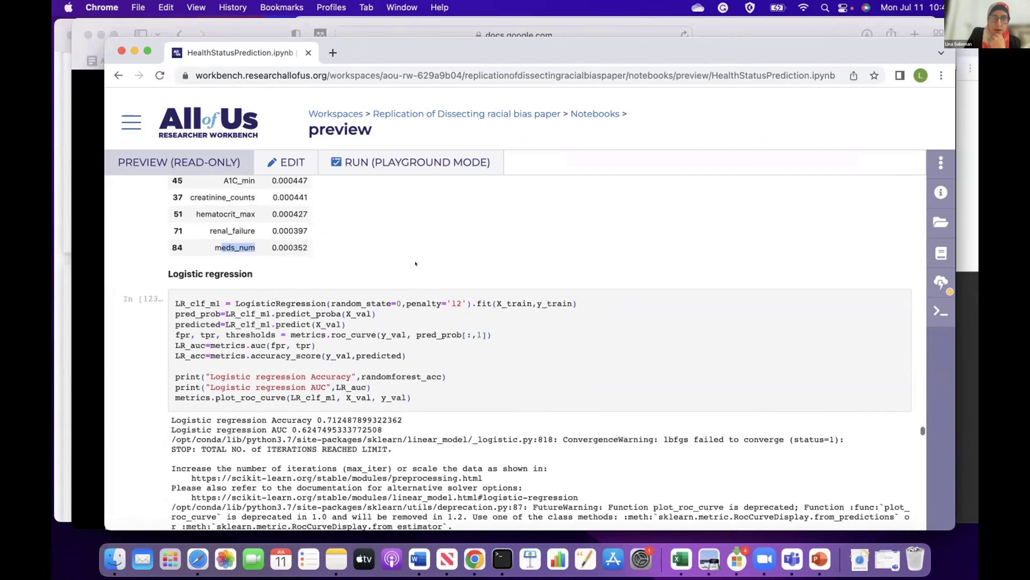
scroll(415, 263, down, 1)
click(258, 243)
drag(219, 263, 187, 263)
drag(461, 269, 414, 262)
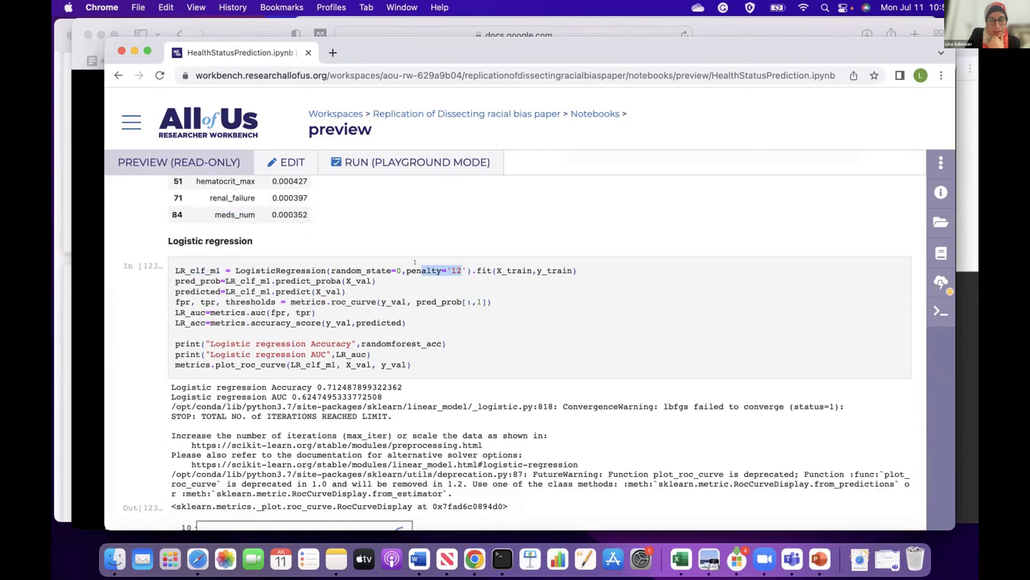
- Review the first logistic regression's accuracy and AUC output, highlight digits of the AUC value, and view its ROC curve
scroll(415, 261, down, 3)
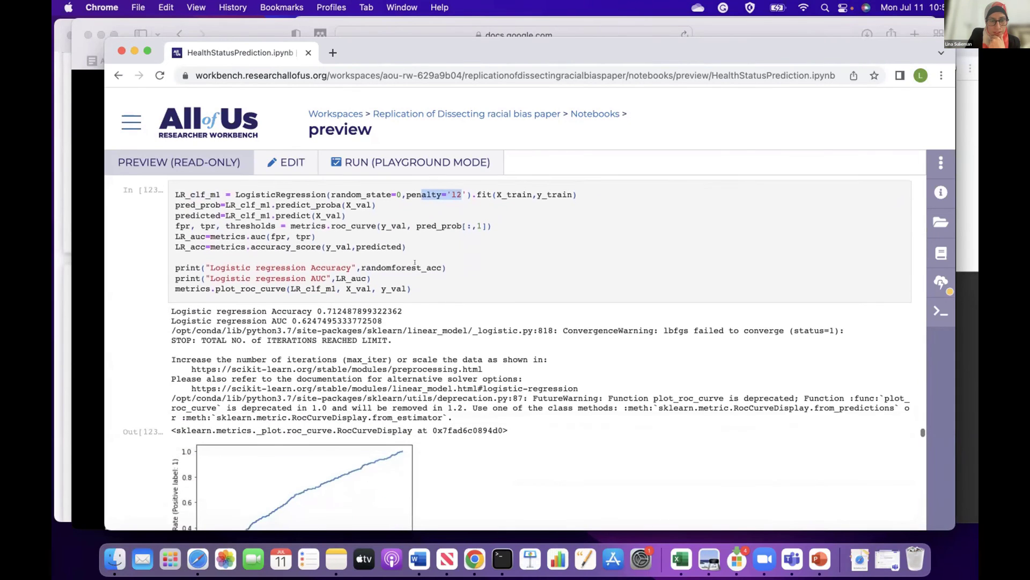
drag(326, 316, 295, 317)
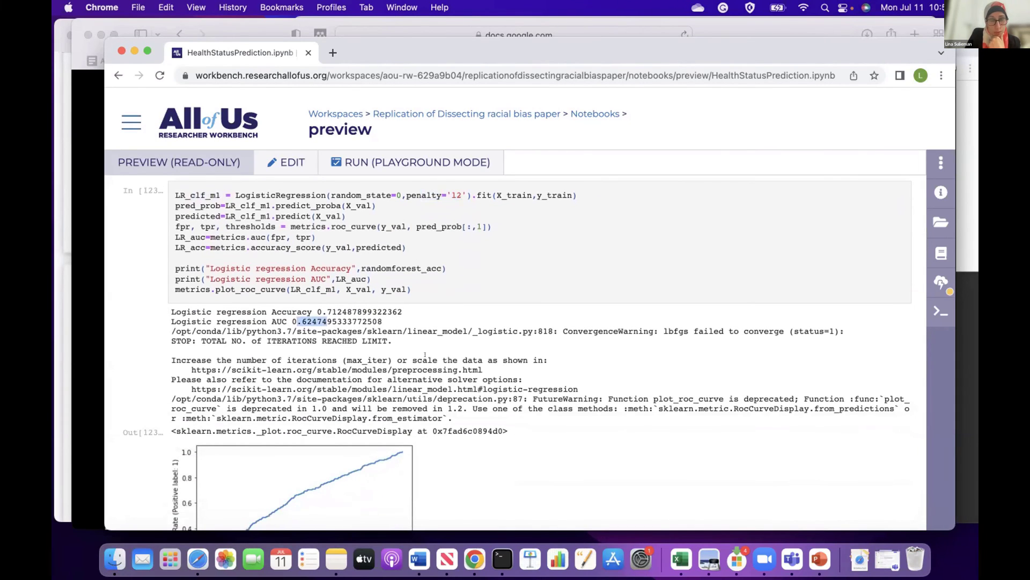
scroll(425, 354, down, 4)
scroll(425, 355, down, 7)
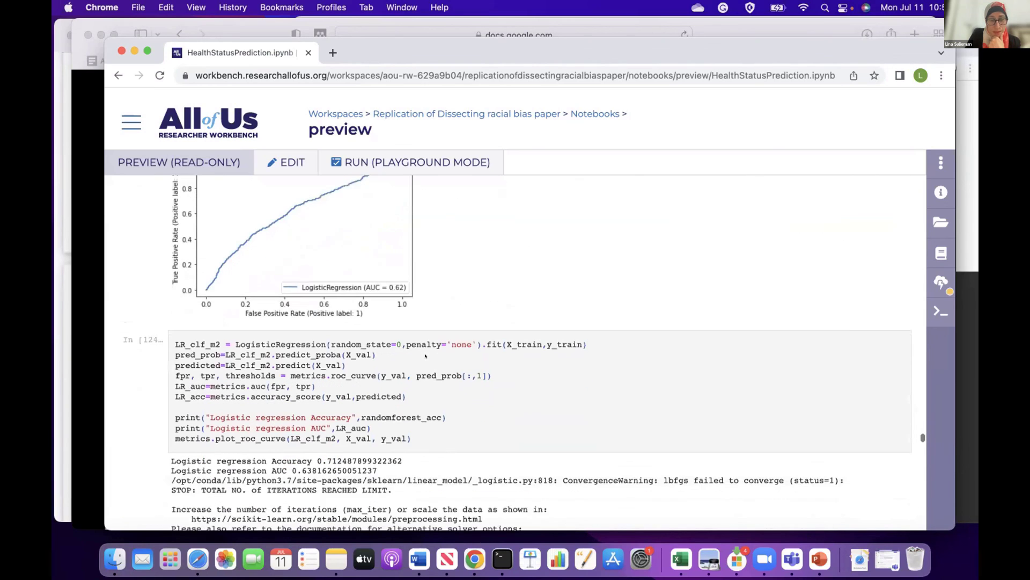
- Review the second logistic regression, LR_clf_m2, highlighting digits of its AUC value, and view the ROC curves of LR_clf_m2 and LR_clf_m3
scroll(426, 355, down, 3)
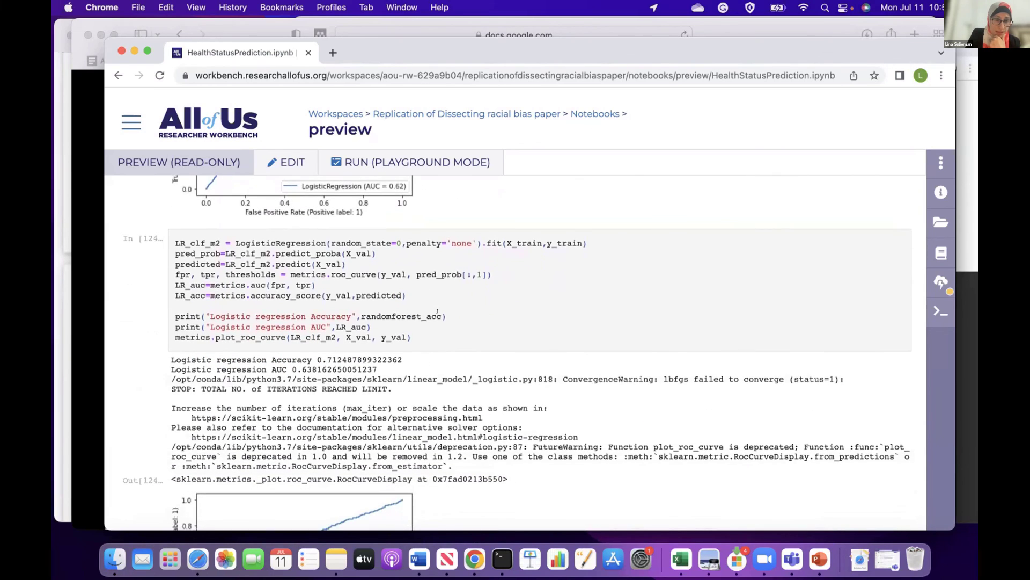
scroll(438, 311, down, 2)
scroll(437, 312, down, 1)
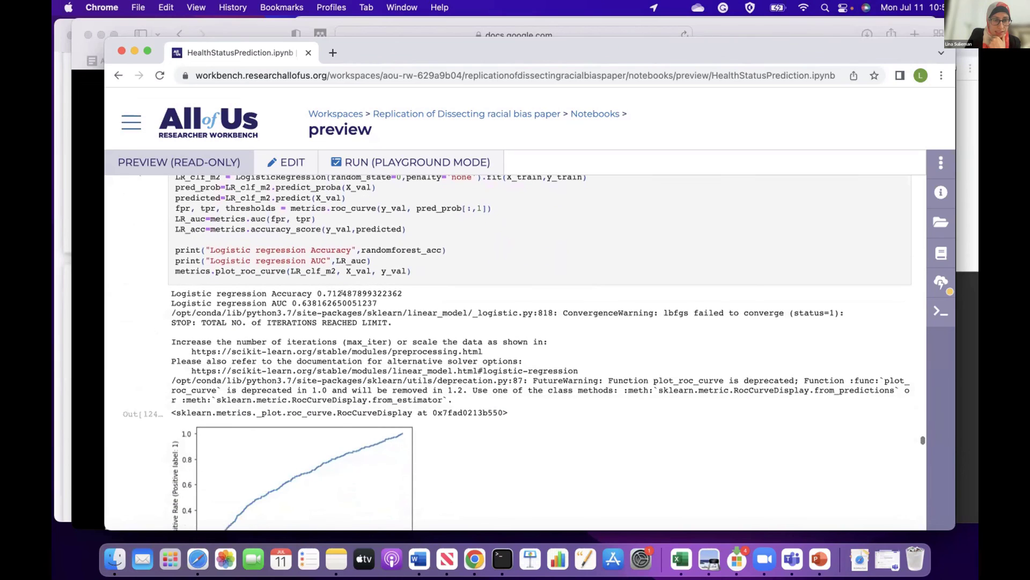
drag(333, 303, 302, 302)
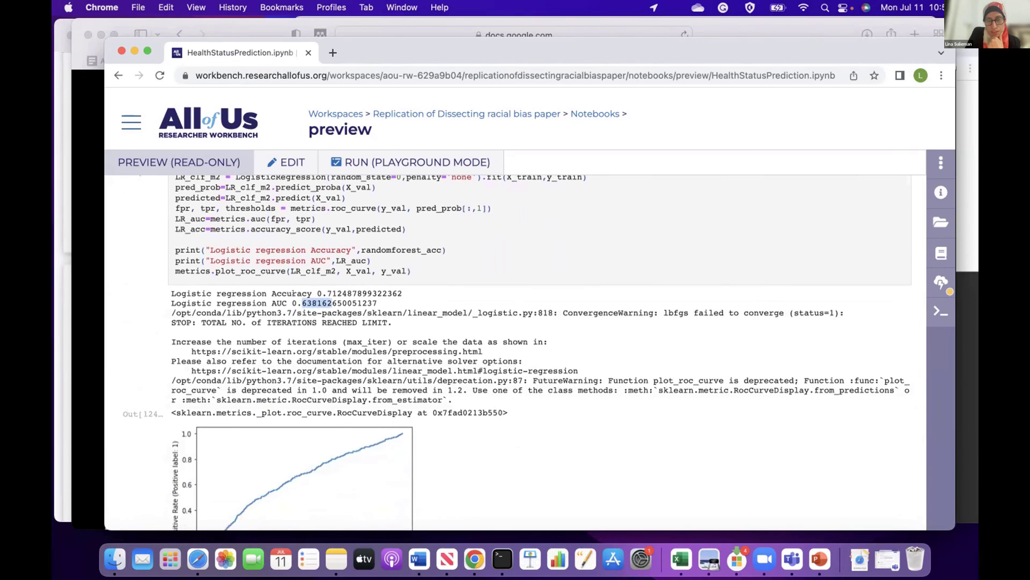
scroll(293, 293, down, 10)
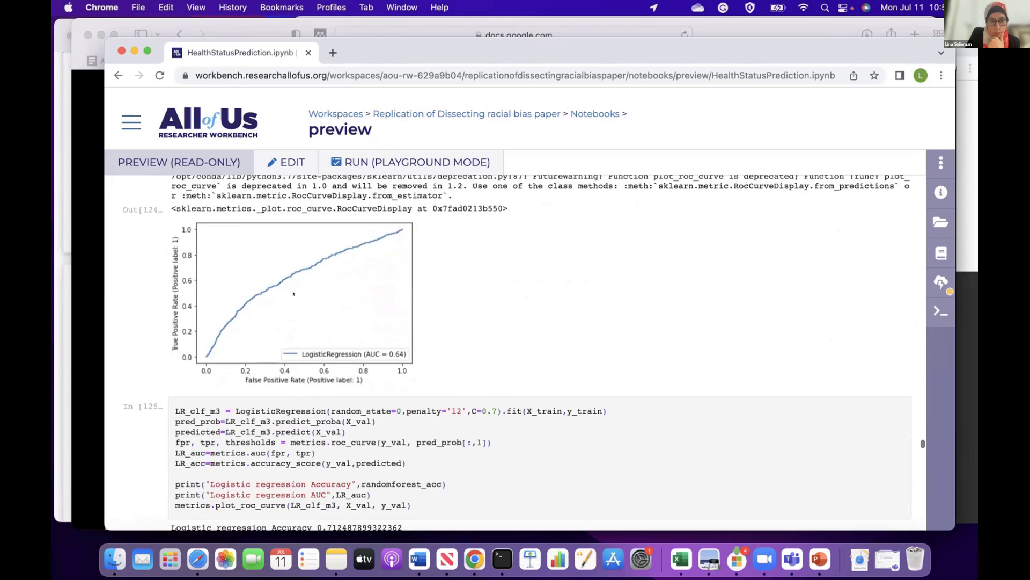
scroll(293, 293, down, 7)
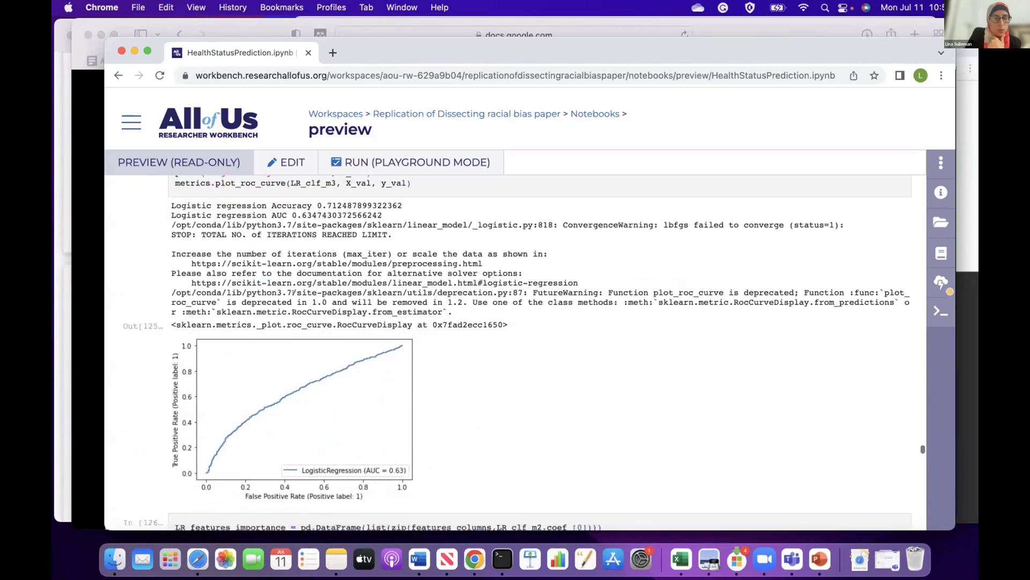
- Review the code that ranks LR_clf_m2's features, highlighting the "Importance" column name, and view the resulting importance table
scroll(293, 293, down, 3)
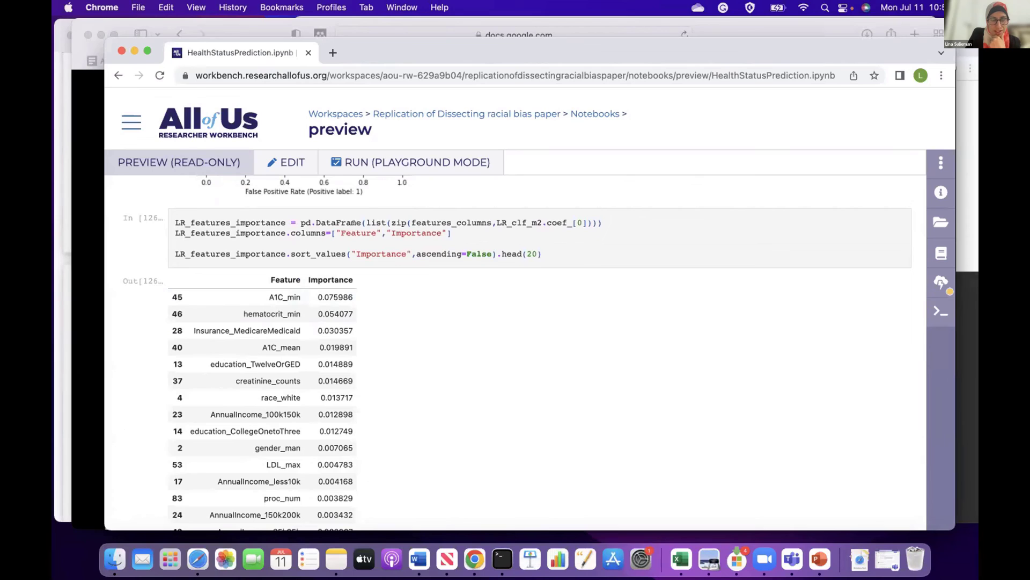
drag(437, 230, 385, 230)
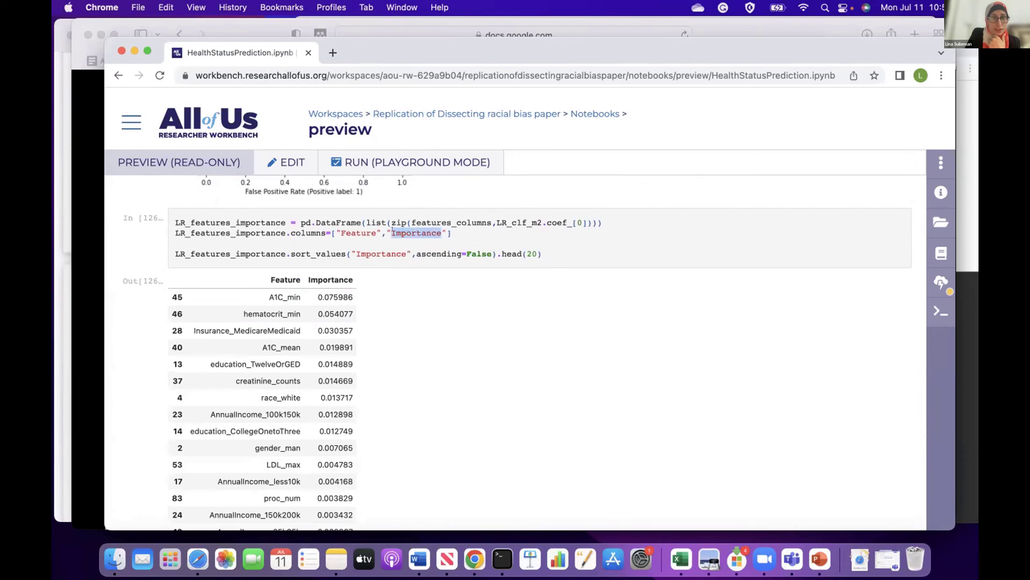
scroll(457, 305, down, 1)
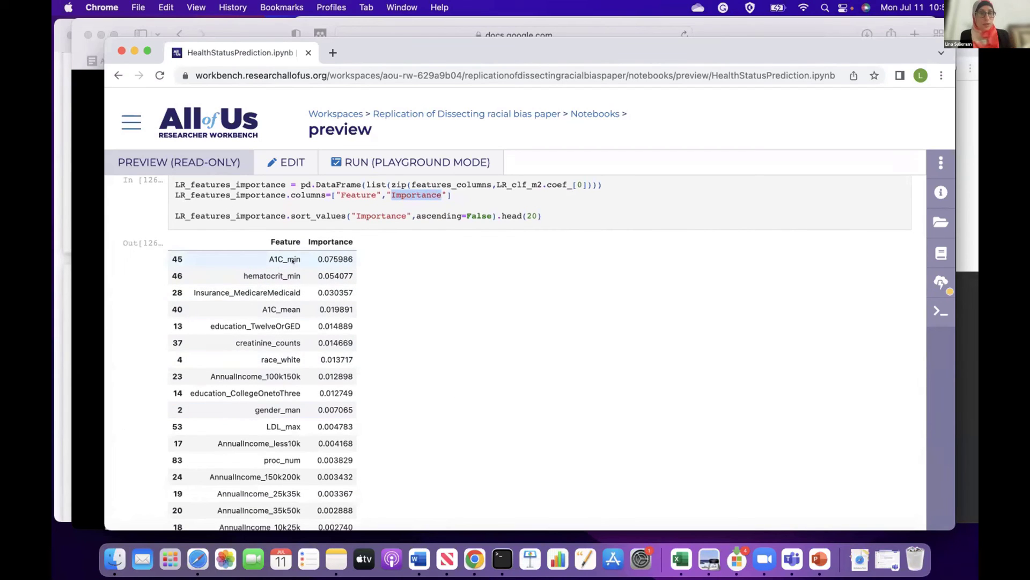
scroll(384, 302, down, 2)
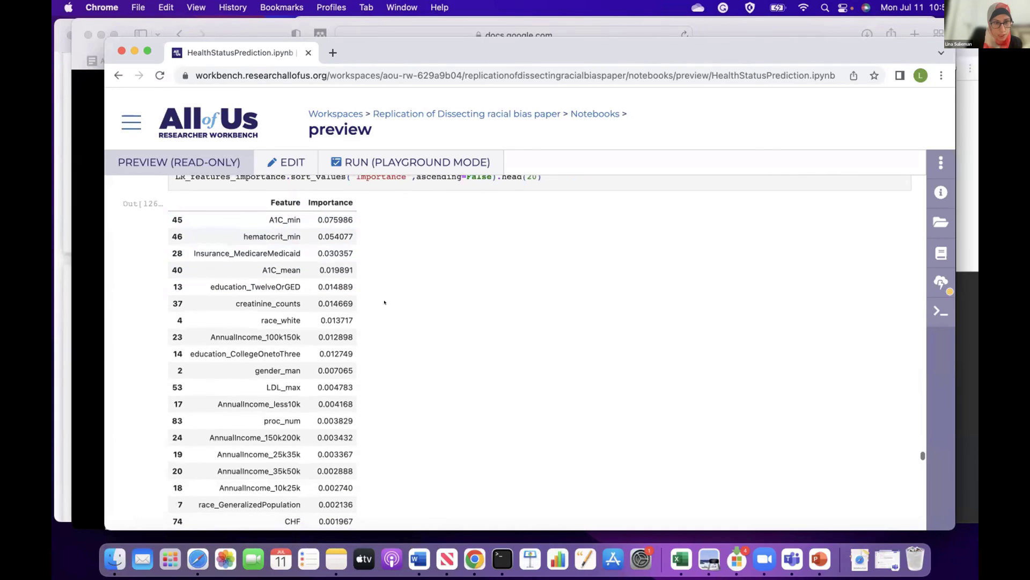
- Highlight the AnnualIncome_100k150k, education_TwelveOrGED and AnnualIncome_less10k features in the logistic regression importance table
drag(301, 338, 199, 334)
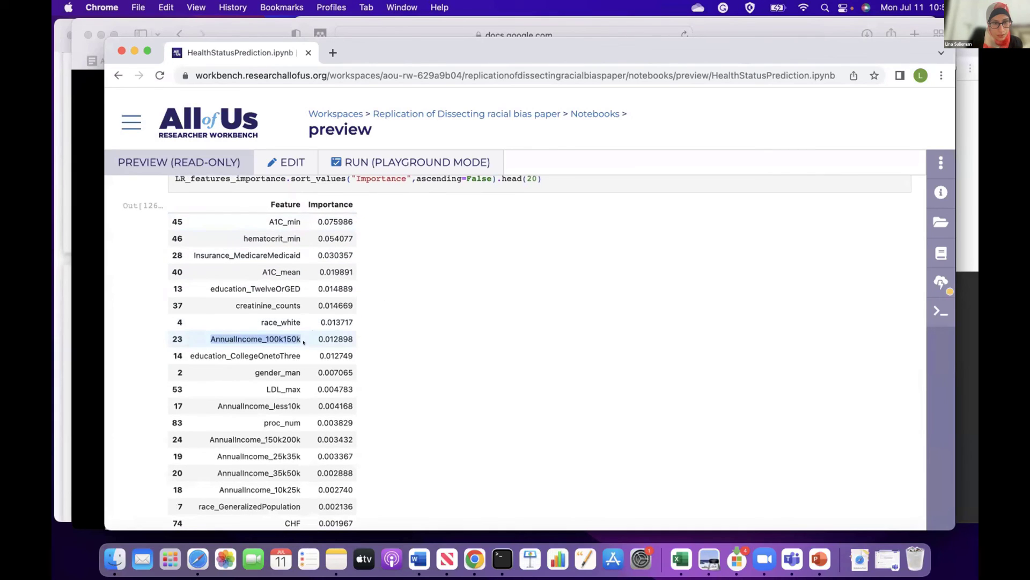
click(302, 285)
drag(249, 283, 208, 282)
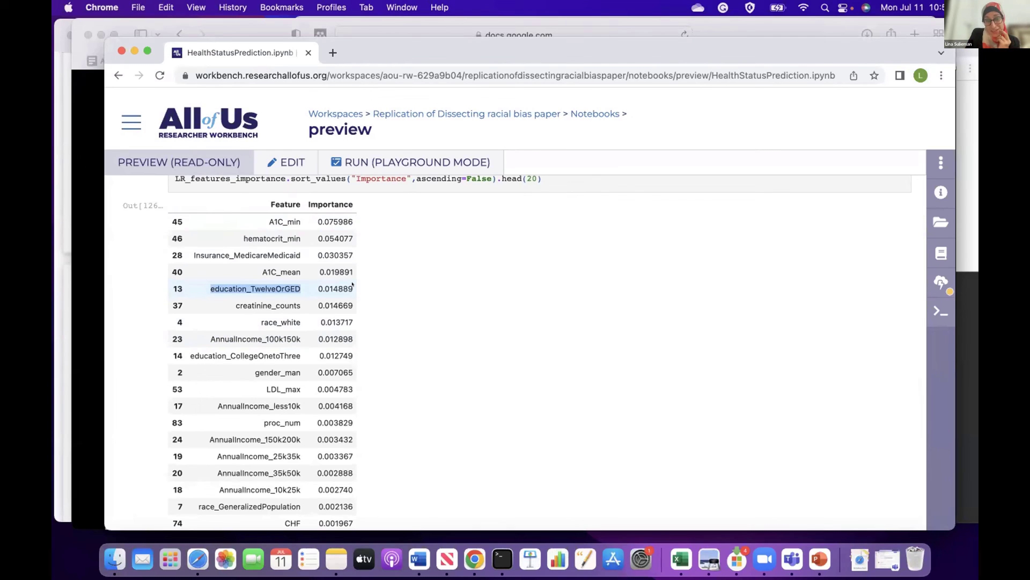
scroll(365, 290, down, 2)
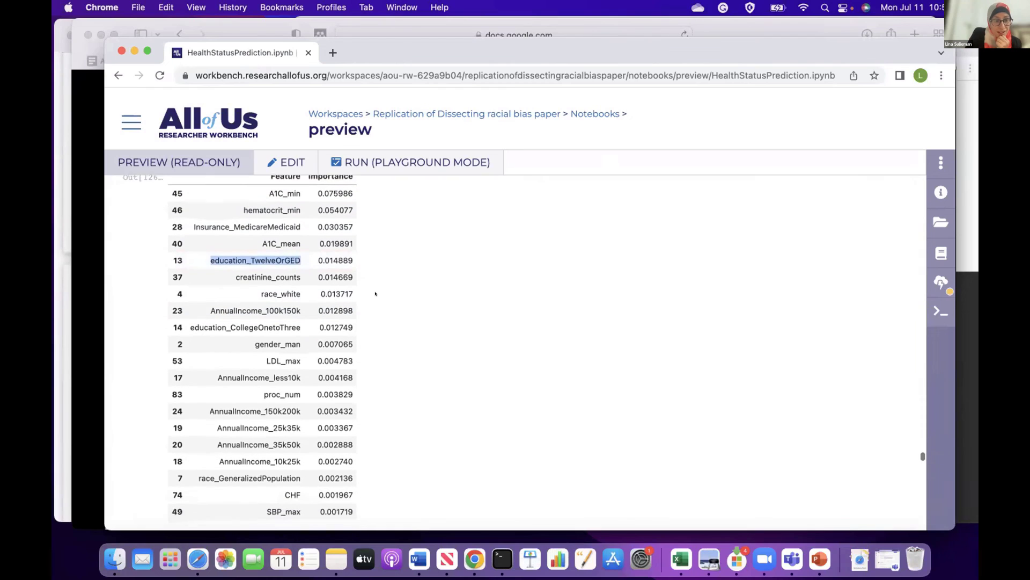
drag(301, 296, 259, 293)
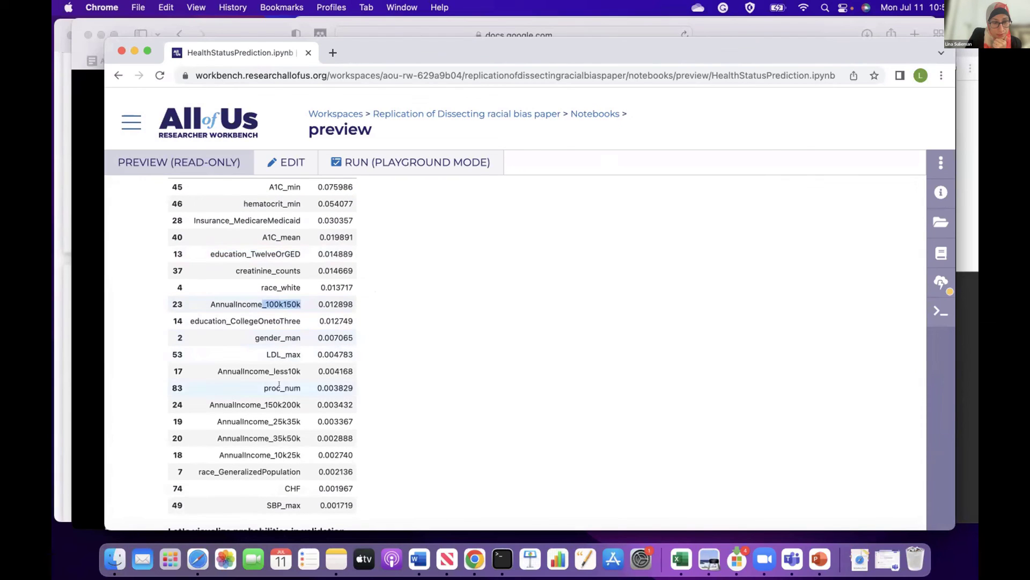
drag(301, 370, 200, 364)
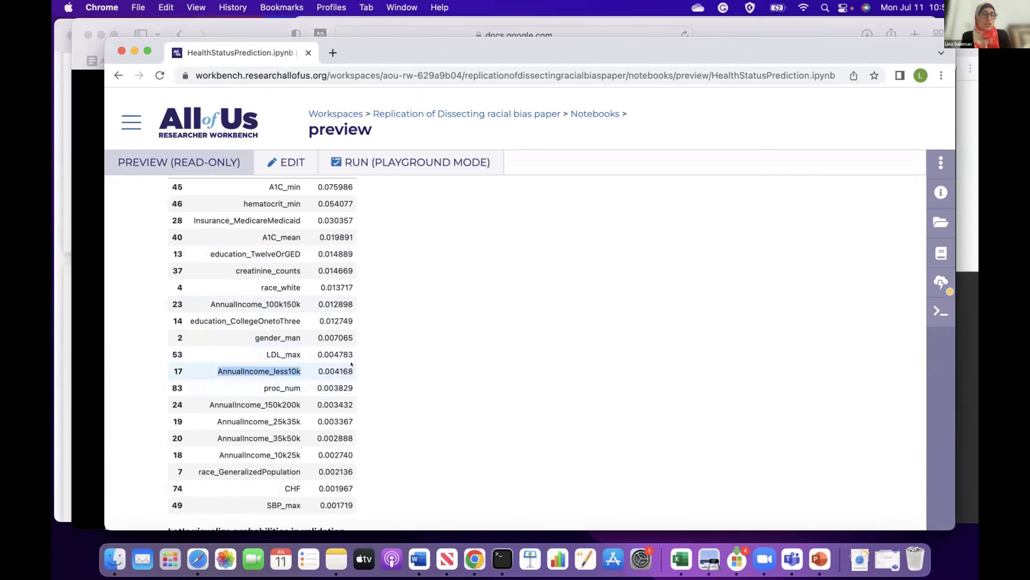
- Review the validation probability code, including the X_val_withprob columns and the Pred_prob, True_class and Color assignments
scroll(351, 364, down, 5)
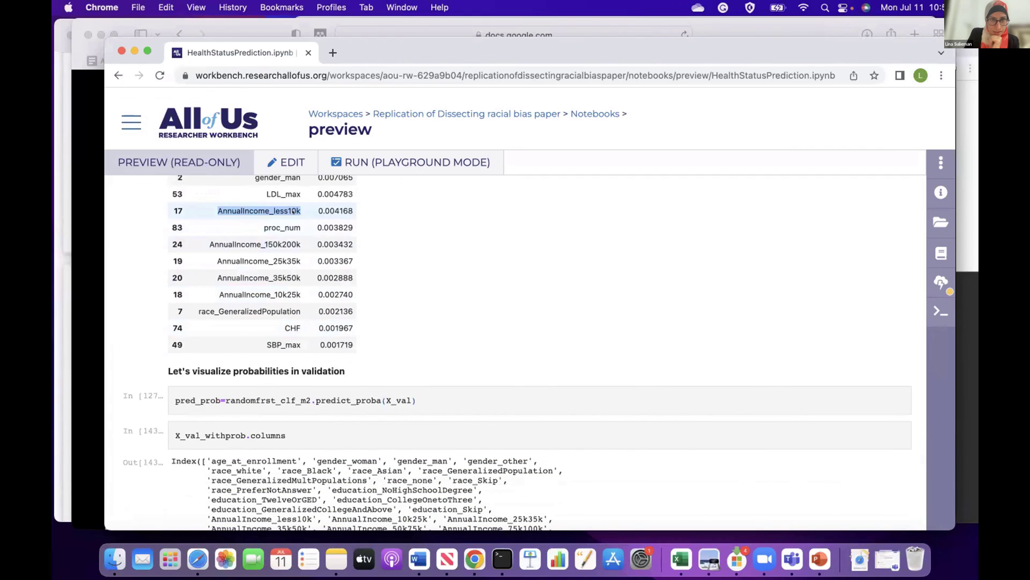
scroll(395, 243, down, 3)
scroll(395, 242, down, 6)
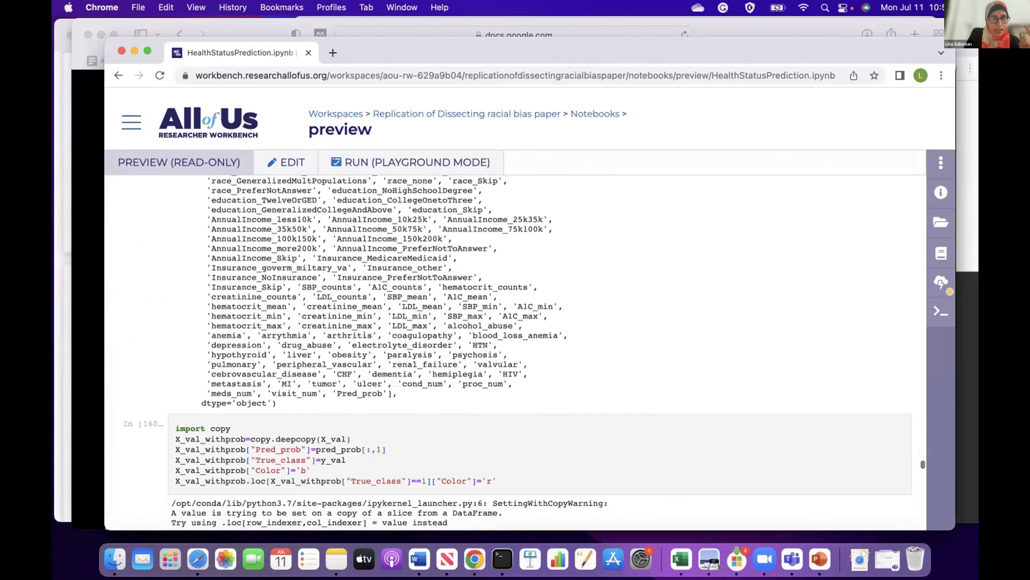
scroll(365, 335, down, 10)
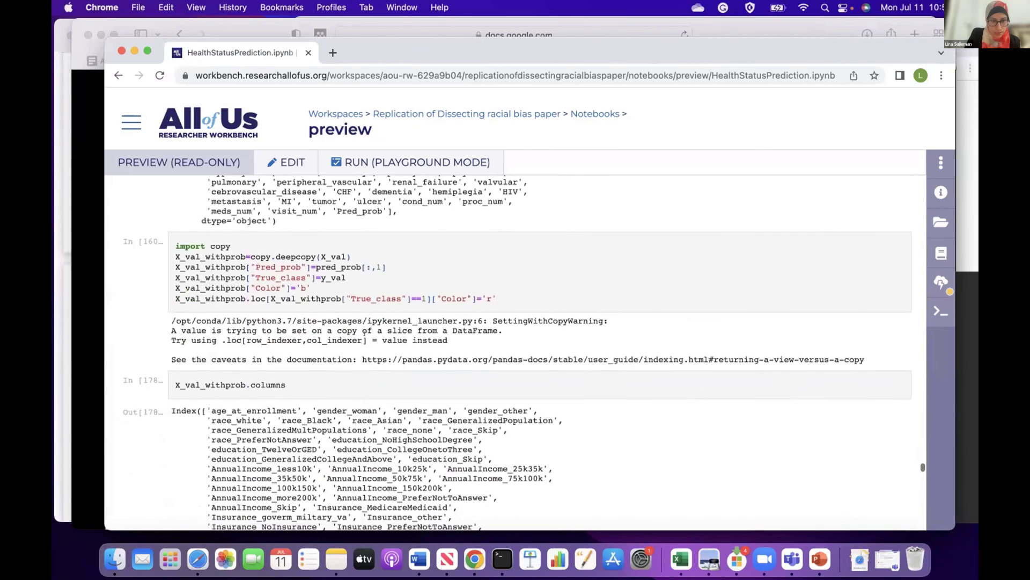
- View the violin plot by race, and review the code and violin plot of visit_num by education level
scroll(365, 334, down, 15)
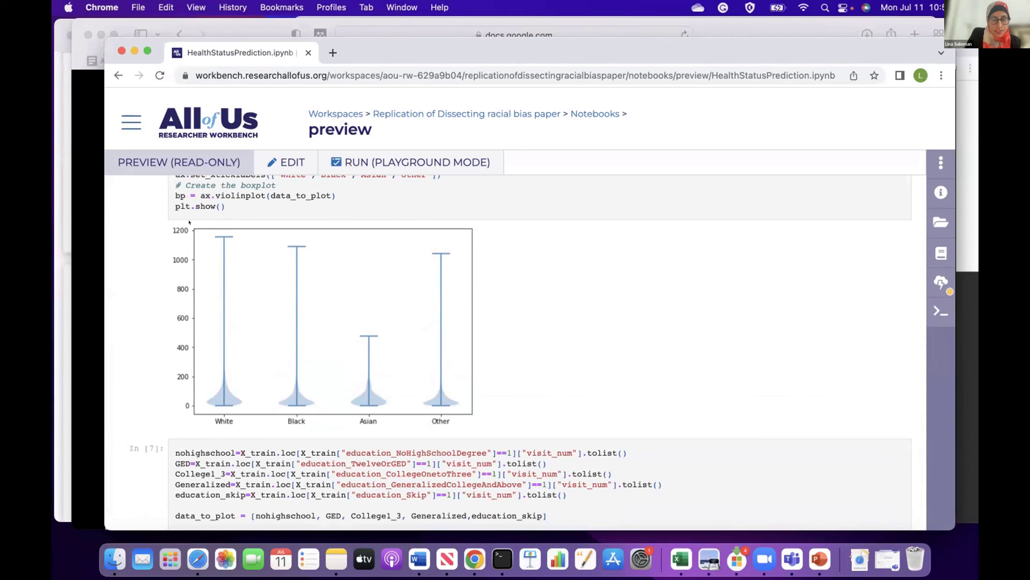
scroll(610, 407, down, 8)
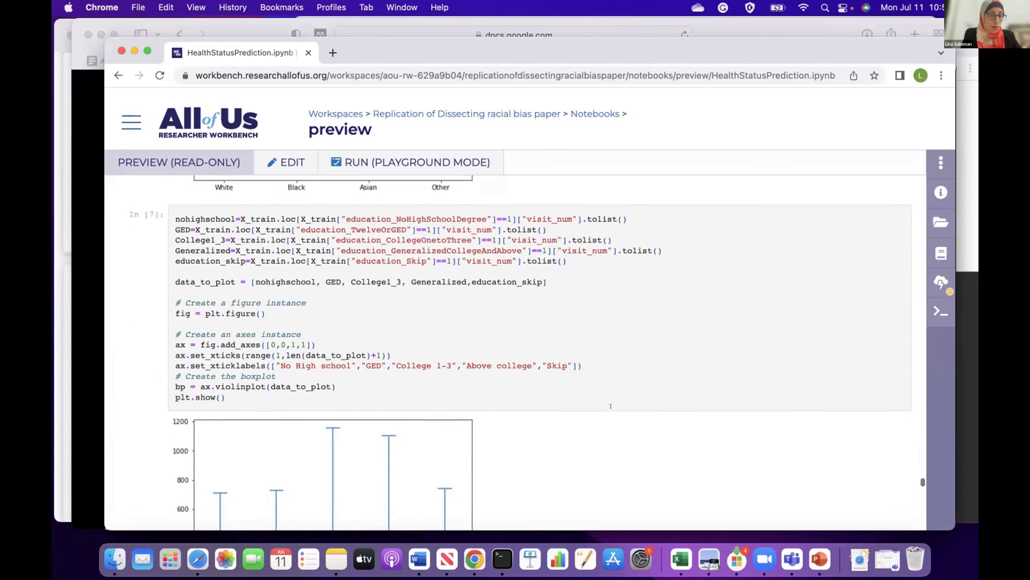
scroll(610, 406, down, 7)
scroll(611, 408, up, 1)
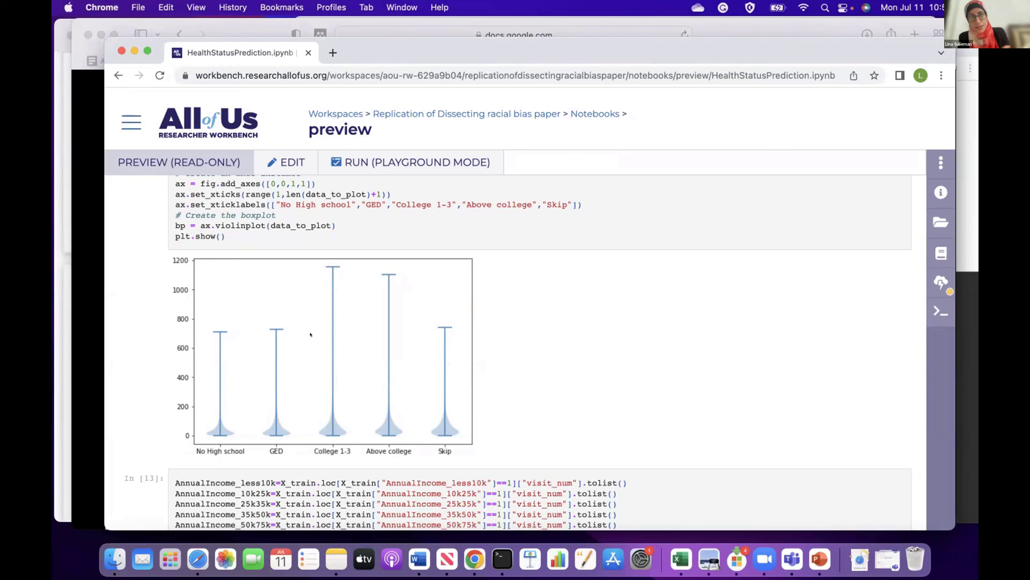
- Review the code and violin plot of visit_num across the annual income groups
scroll(556, 321, down, 6)
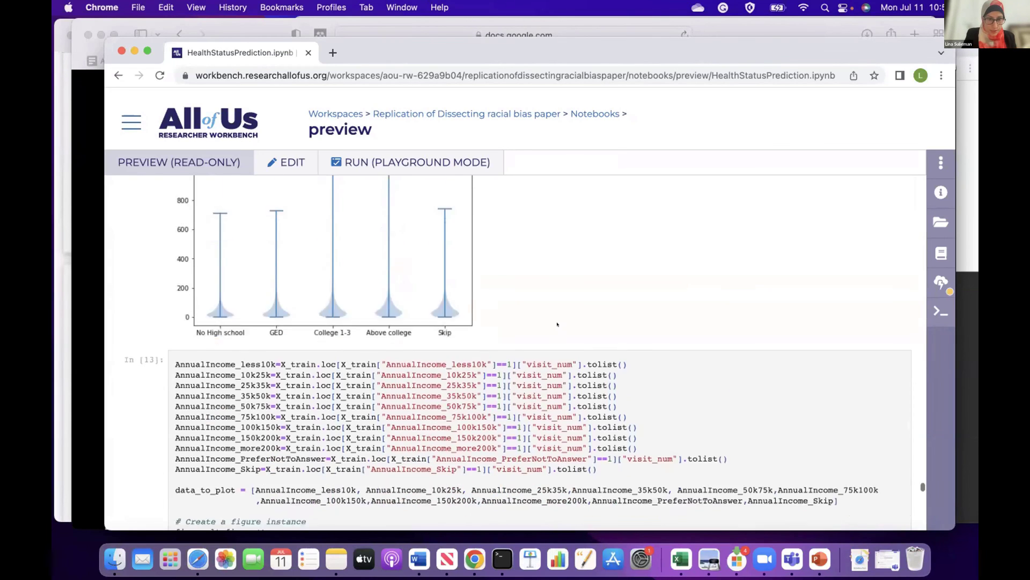
scroll(557, 322, down, 3)
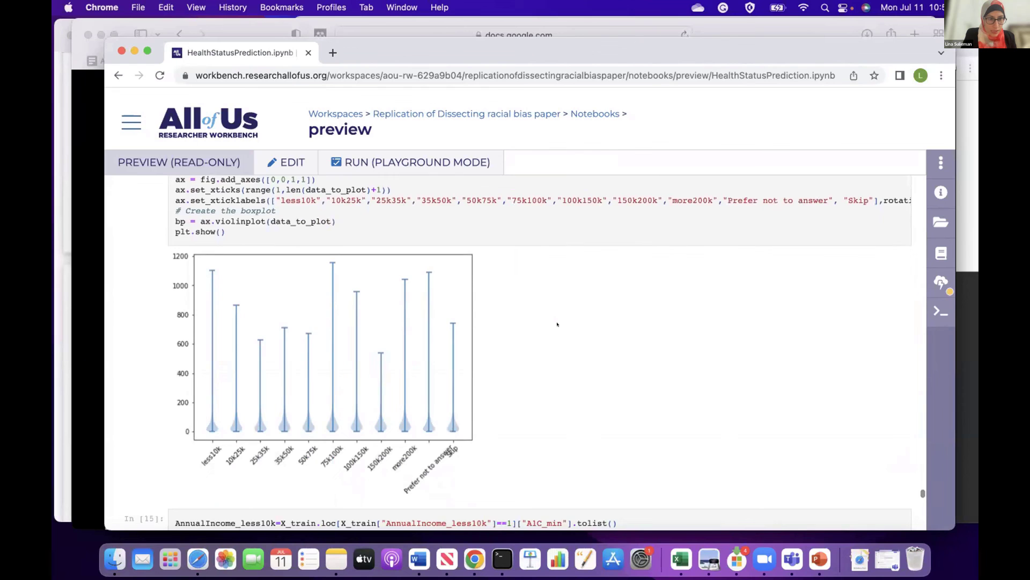
scroll(557, 325, down, 3)
scroll(557, 323, up, 5)
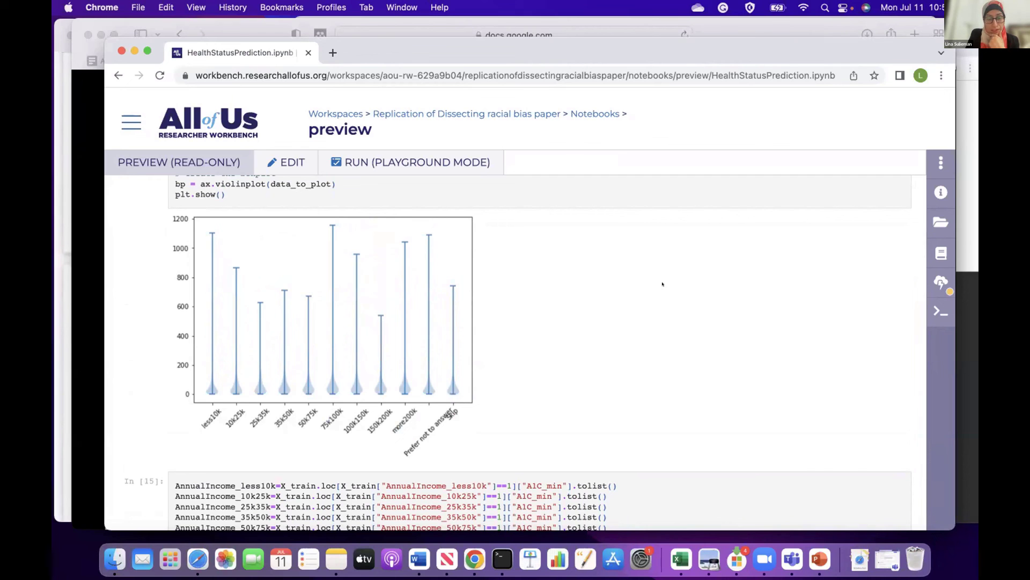
- Review the code and violin plot of A1C minimum across the annual income groups
scroll(662, 284, down, 5)
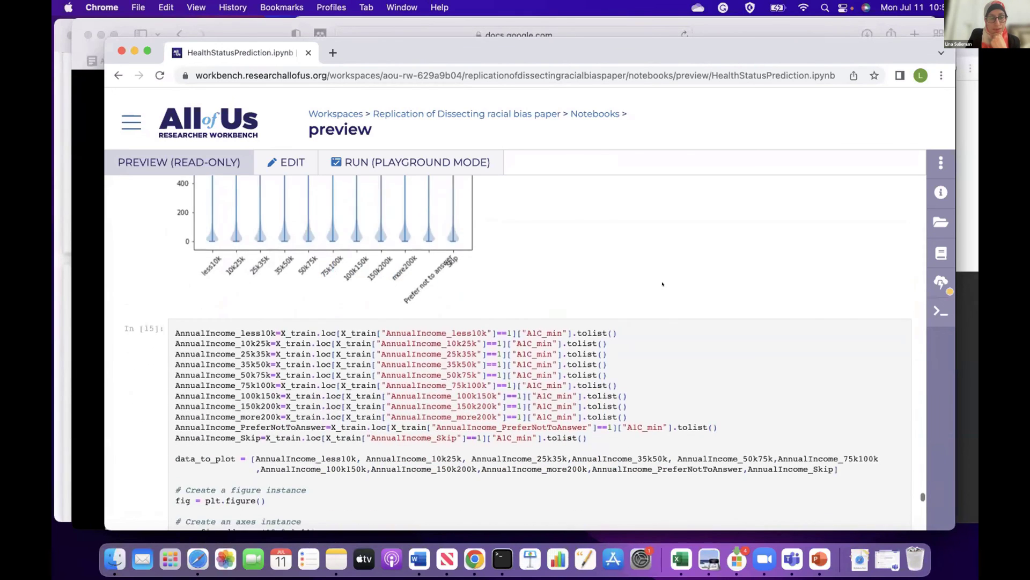
scroll(662, 284, down, 10)
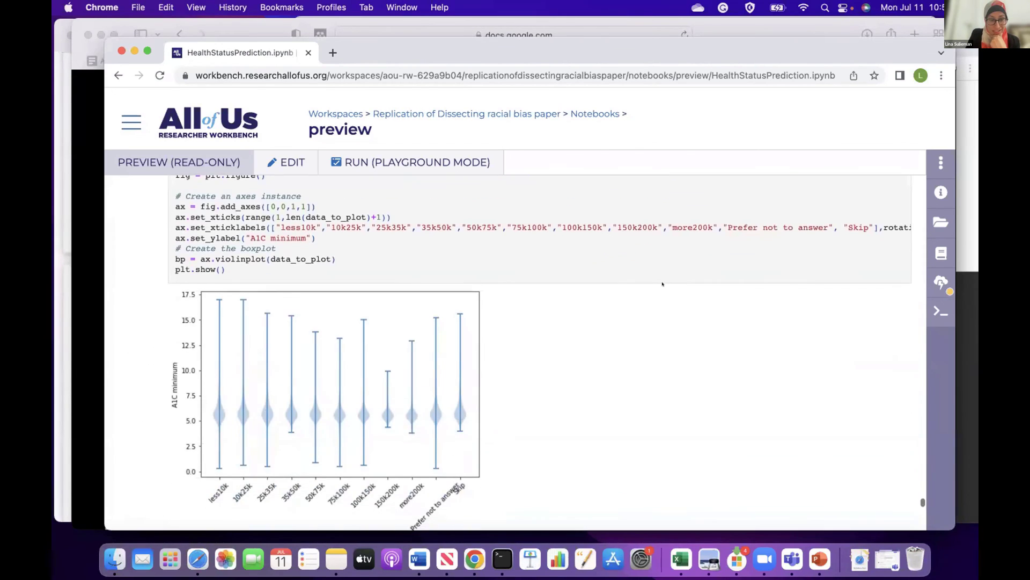
scroll(662, 283, down, 2)
scroll(591, 289, up, 1)
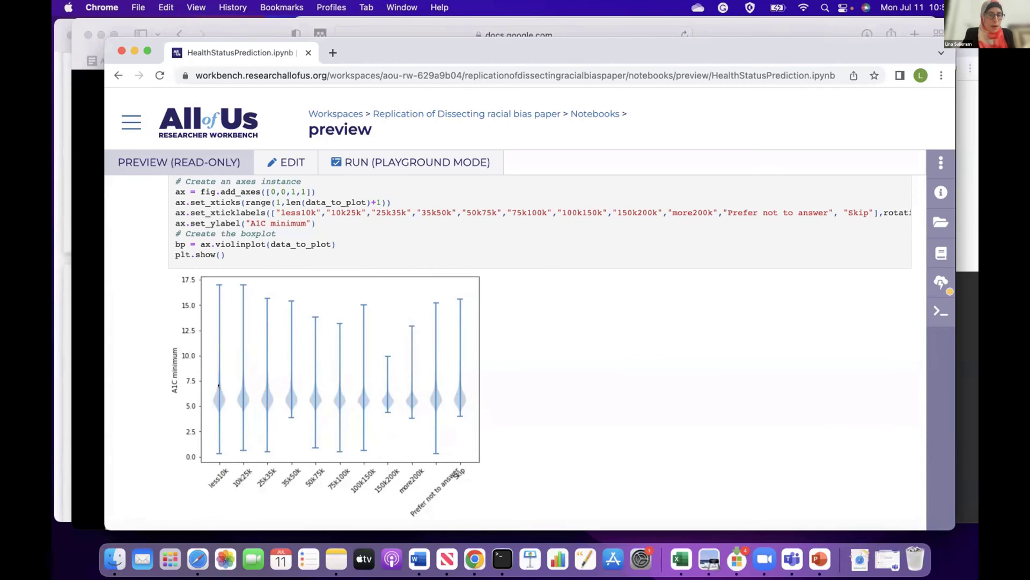
- Examine the violin plot of hematocrit minimum by annual income group, and glance at the insurance plotting code below it
scroll(376, 406, down, 10)
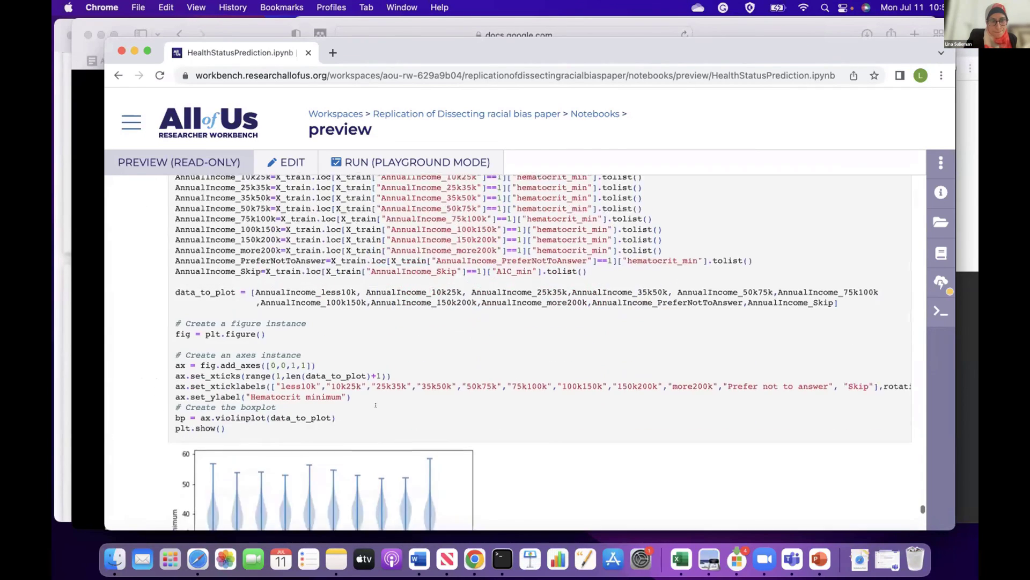
scroll(376, 407, down, 2)
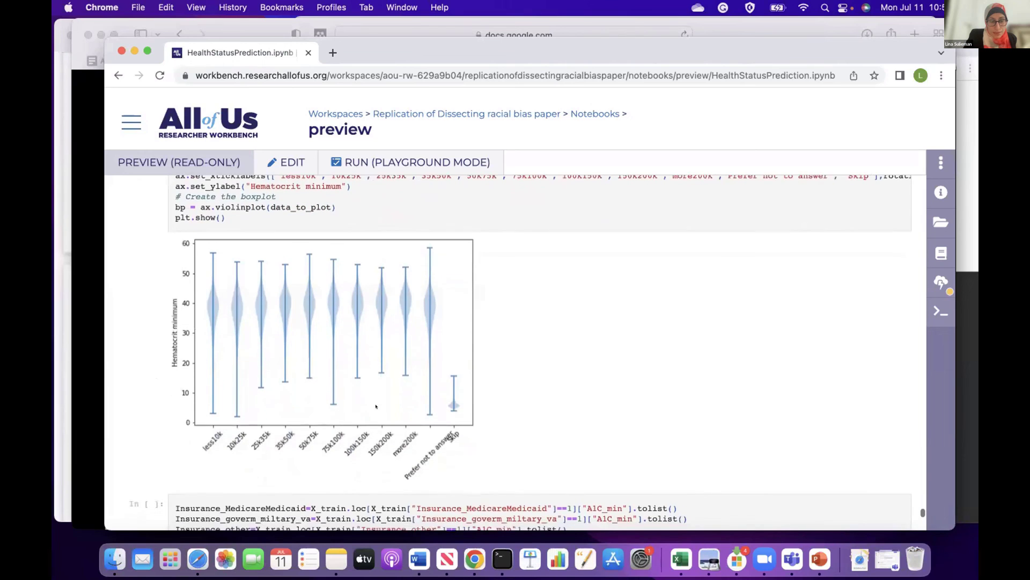
scroll(321, 425, down, 7)
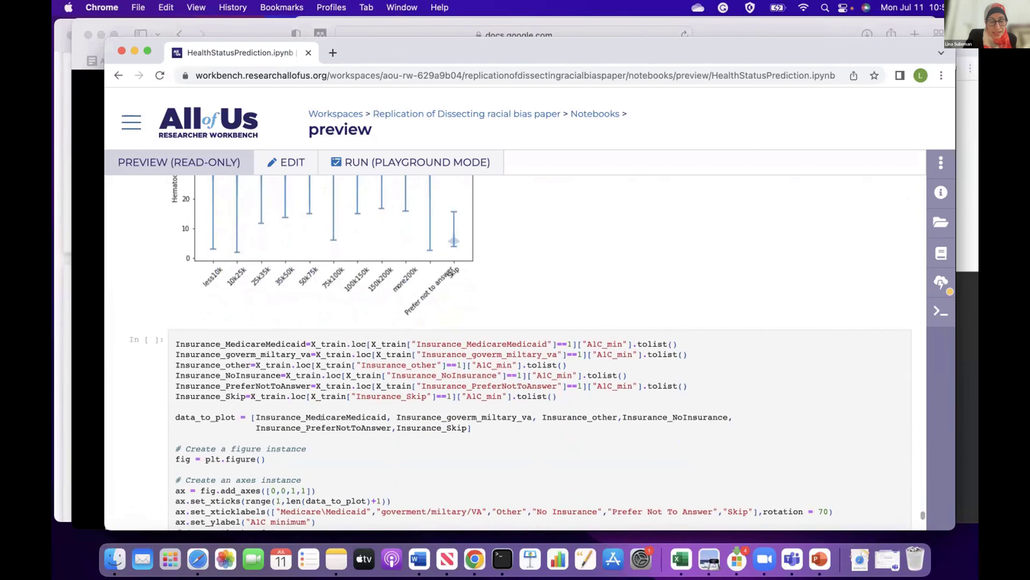
scroll(294, 313, up, 3)
scroll(294, 313, up, 3)
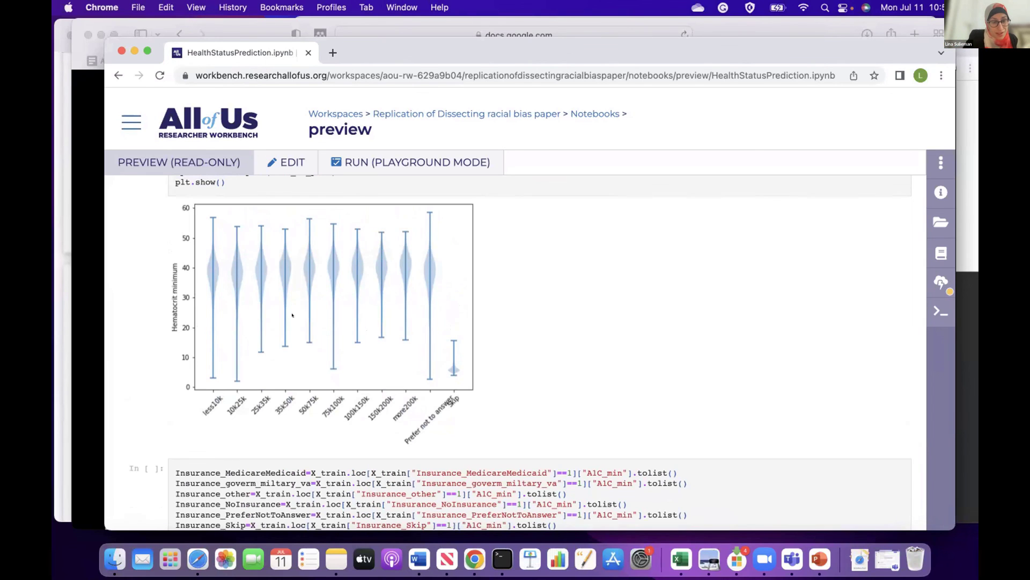
scroll(303, 324, down, 4)
scroll(270, 263, up, 3)
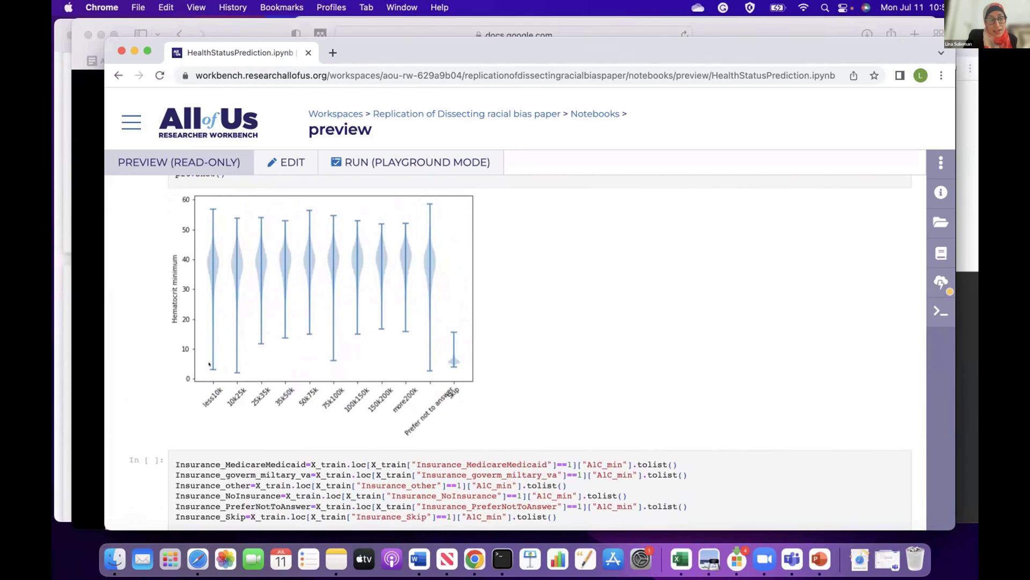
- Review the test-set evaluation code for randomfrst_clf_m2 with its accuracy and AUC output, and view the ROC curve
scroll(209, 364, down, 20)
scroll(209, 356, down, 4)
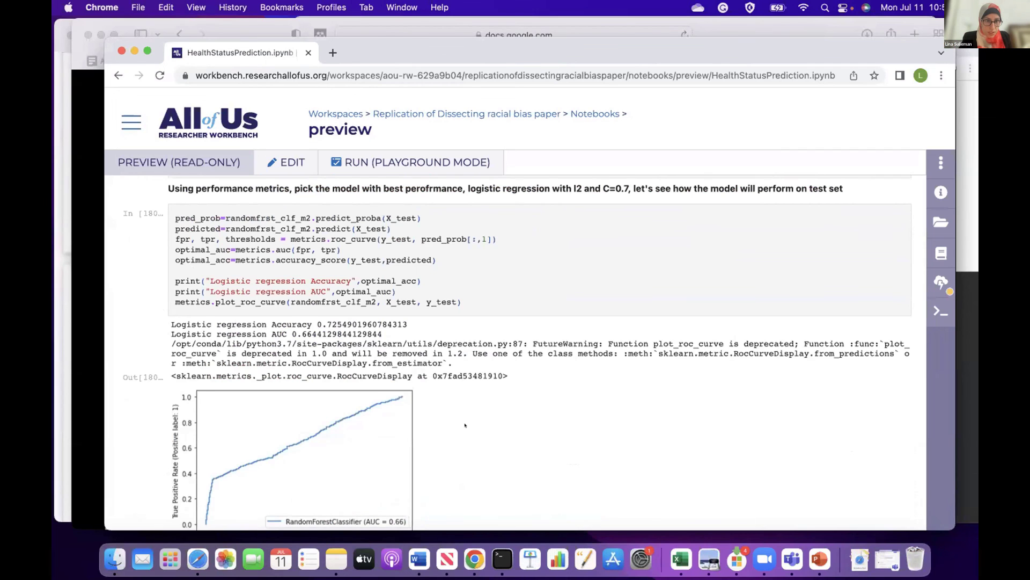
scroll(464, 425, down, 3)
scroll(464, 425, up, 3)
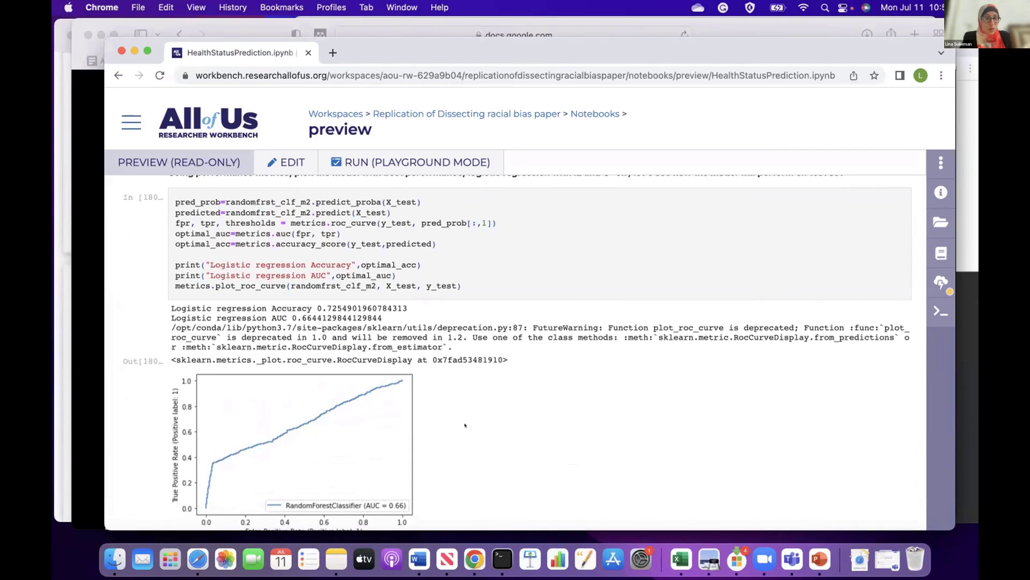
scroll(464, 425, down, 1)
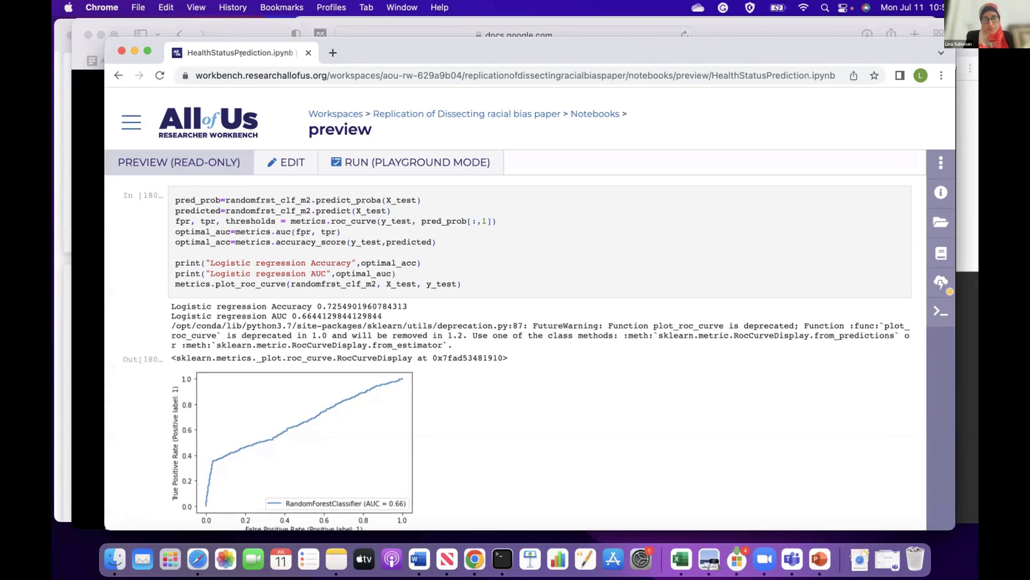
- Revisit the note on picking the best-performing model, above the test-set evaluation code
scroll(323, 283, down, 5)
scroll(323, 282, up, 10)
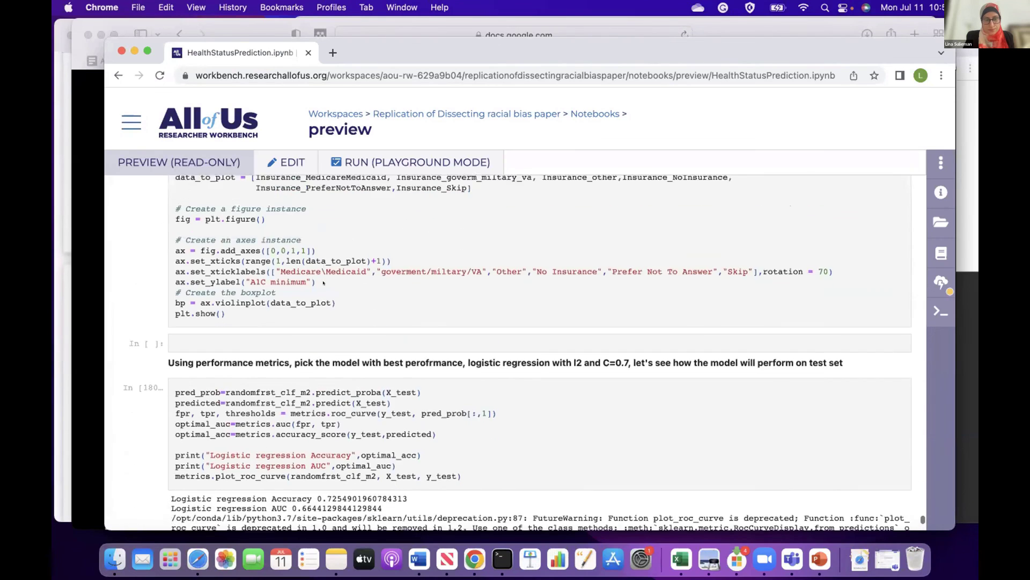
scroll(323, 282, down, 1)
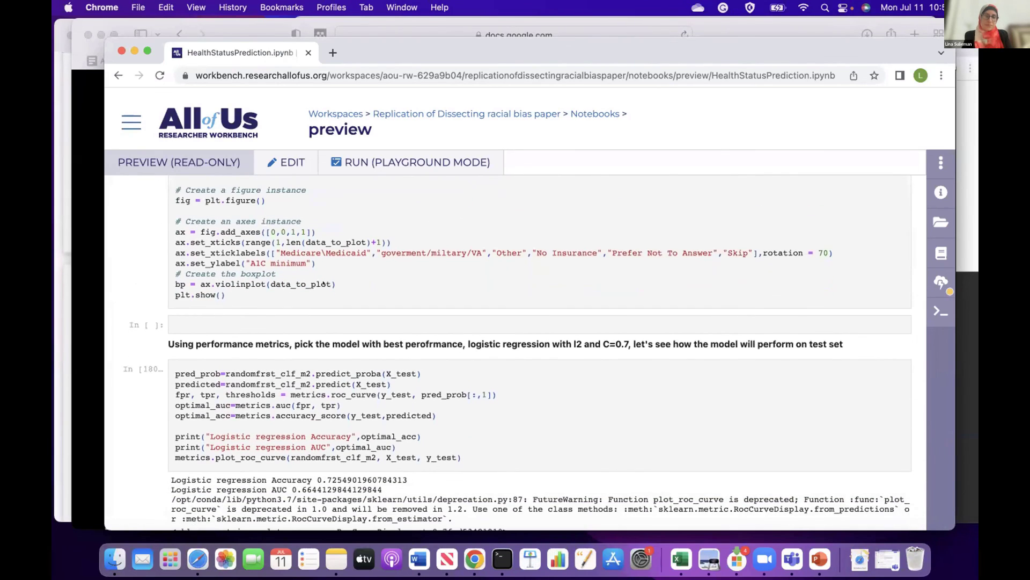
scroll(323, 283, down, 2)
scroll(323, 283, down, 1)
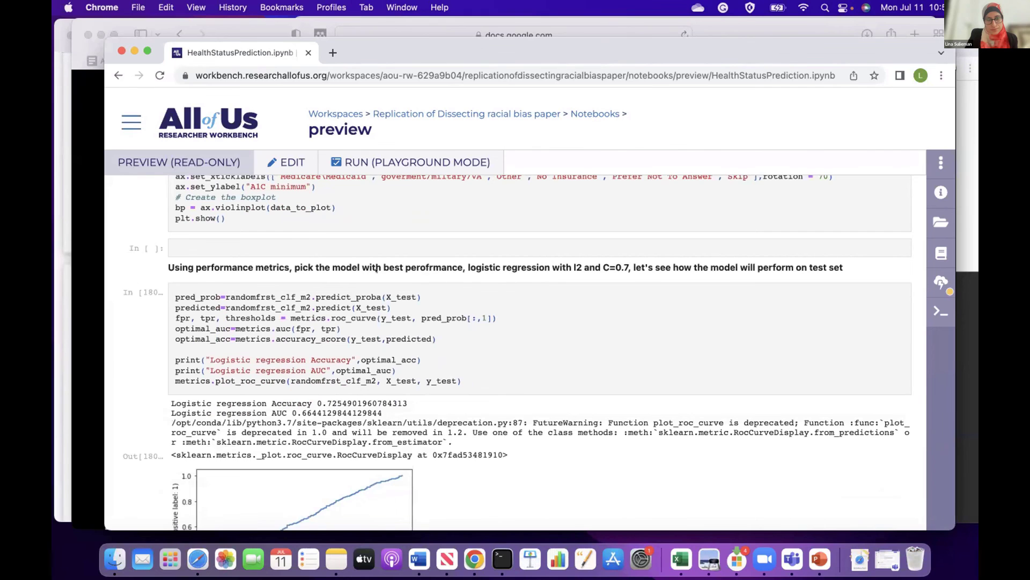
- Go back to the LR_clf_m2 feature importance code and its table of ranked features
scroll(377, 270, up, 6)
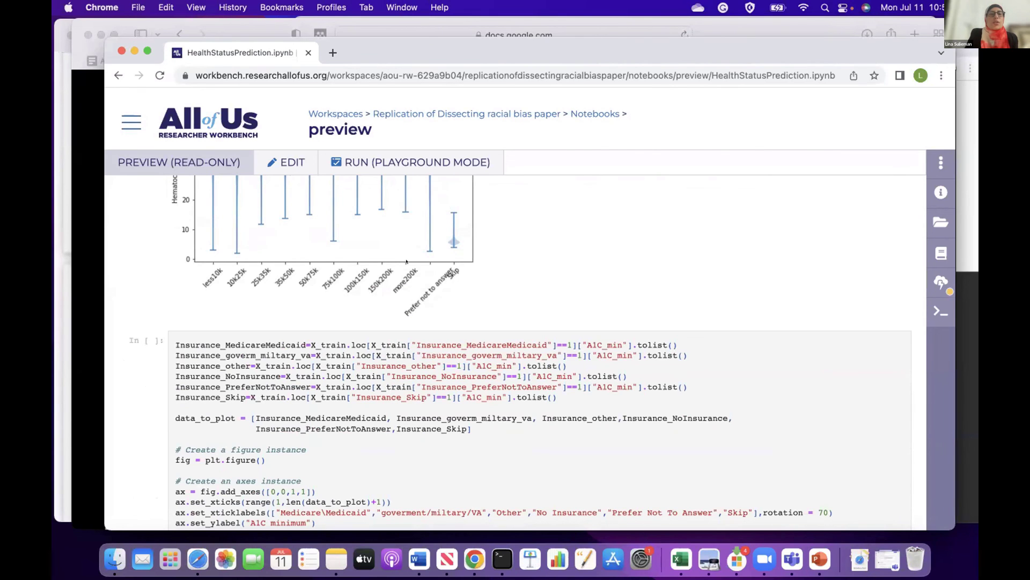
scroll(407, 262, up, 20)
scroll(407, 259, up, 15)
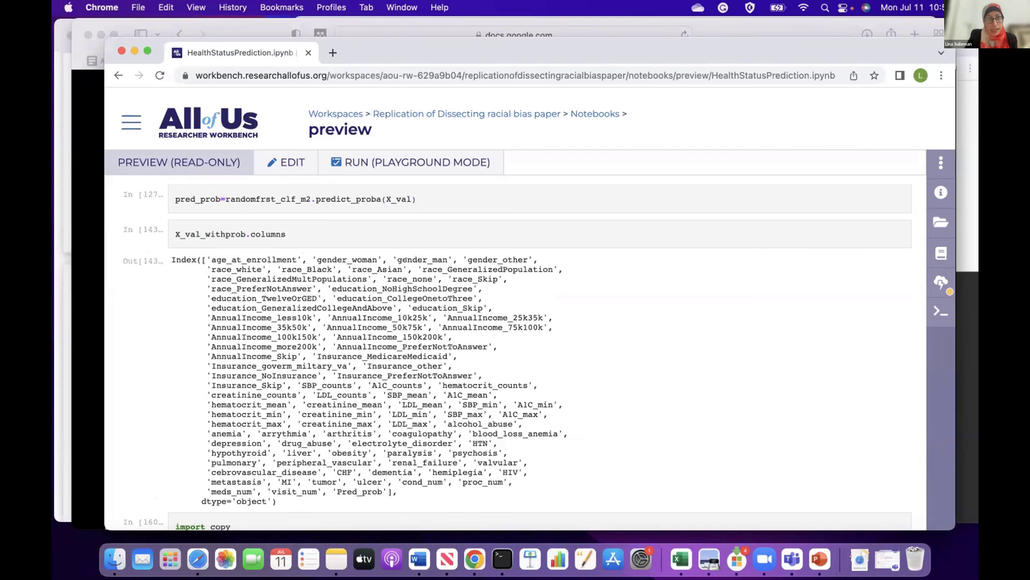
scroll(406, 259, up, 15)
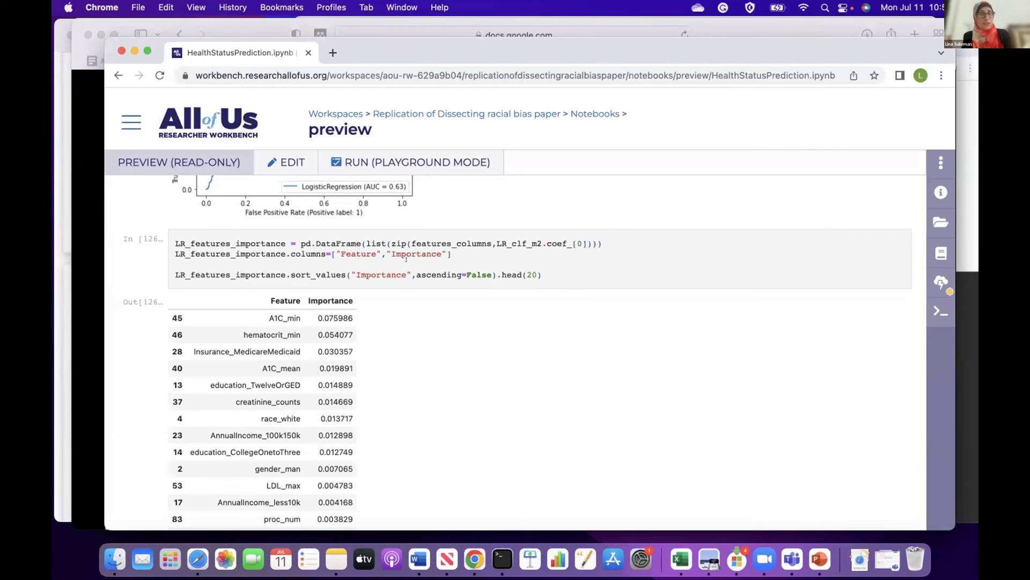
scroll(406, 259, up, 1)
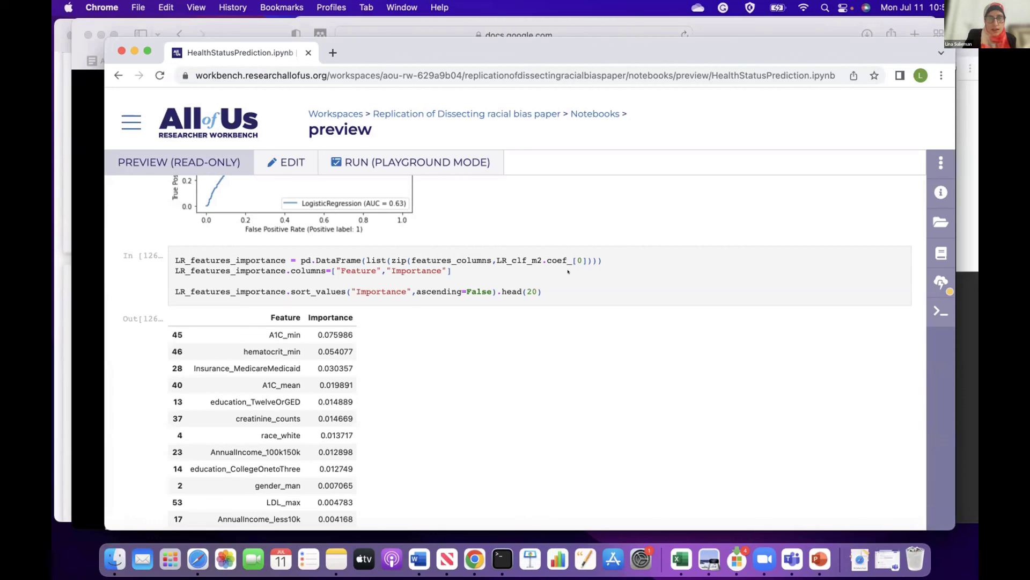
- Go back through the random forest and annual income outputs to the code combining demographics, labs and disease features
scroll(445, 250, up, 5)
scroll(446, 250, up, 15)
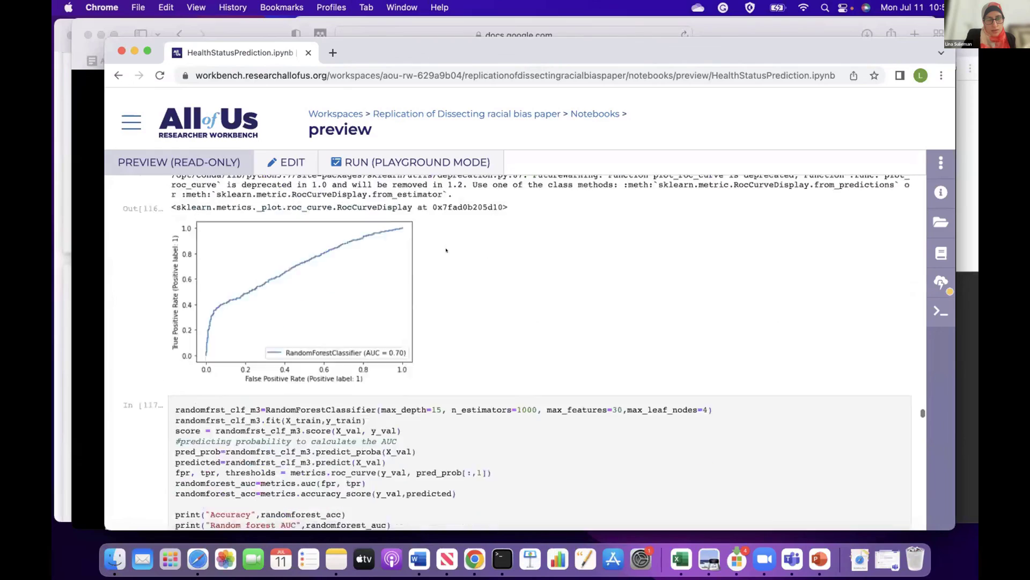
scroll(446, 243, up, 15)
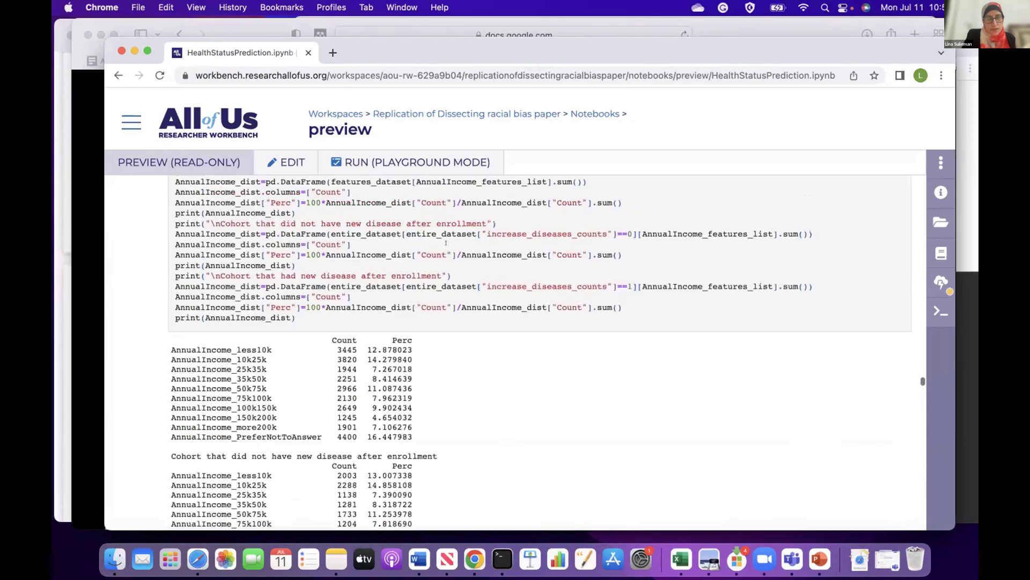
scroll(446, 244, up, 15)
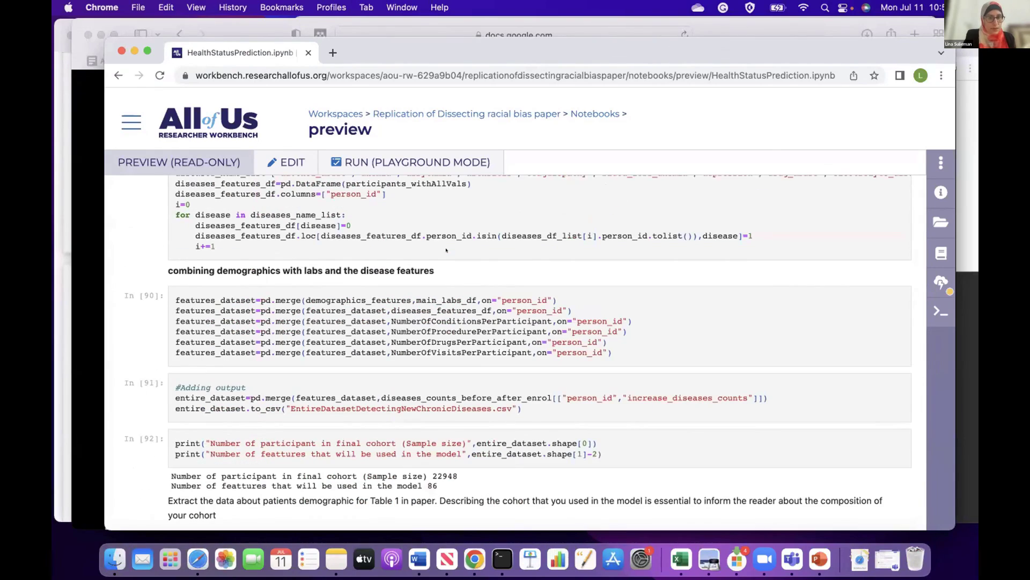
- Return to the random forest ROC curve above the randomfrst_clf_m2 code, and extend the expiring session
scroll(446, 249, down, 15)
scroll(446, 243, down, 20)
scroll(446, 243, down, 20)
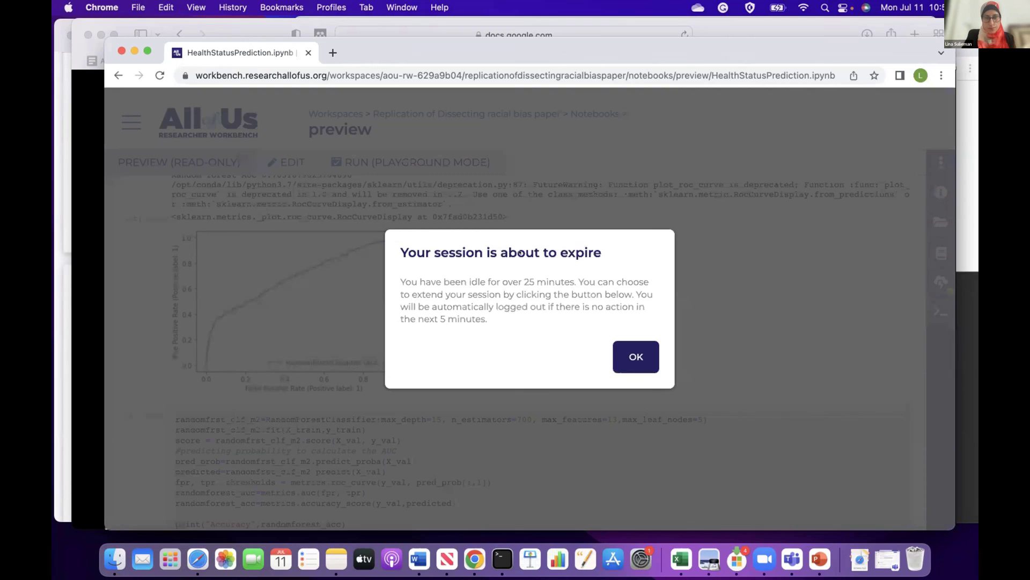
click(639, 369)
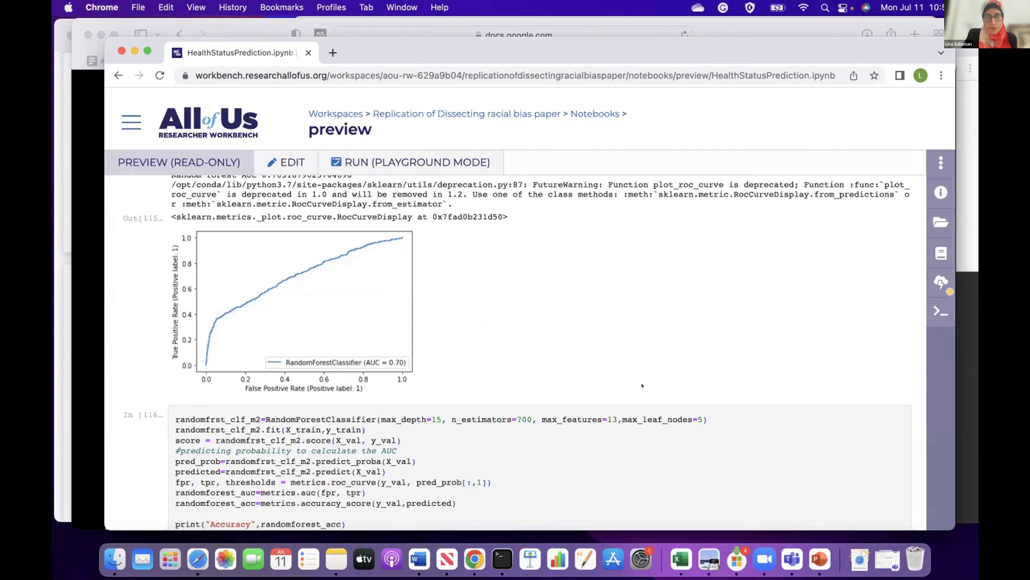